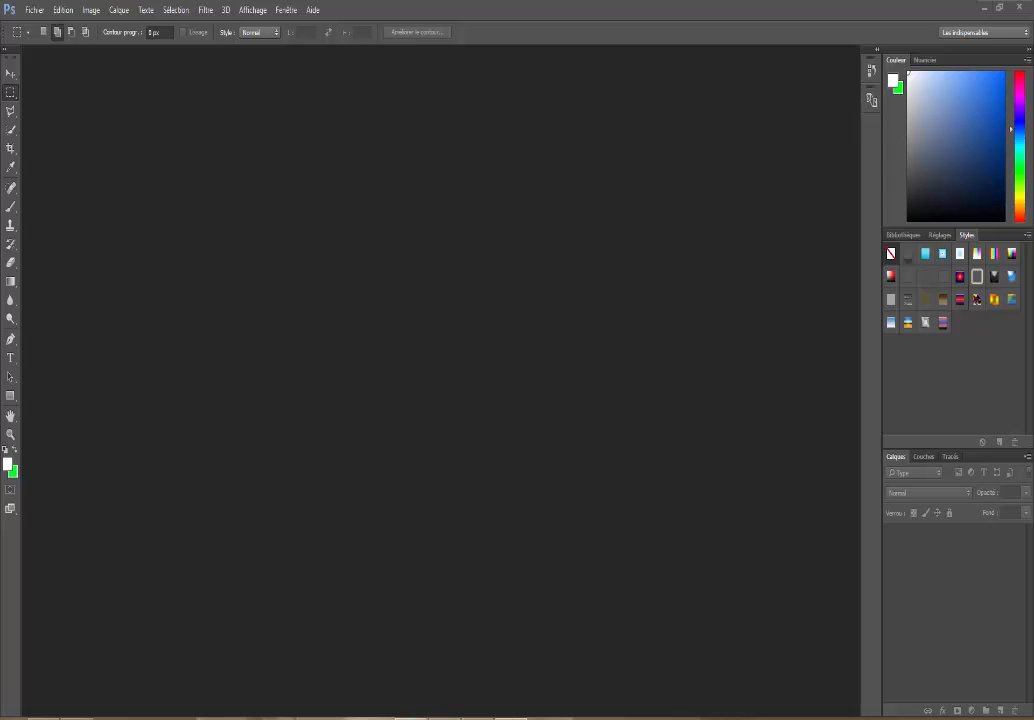
Switch to Camtasia Studio and play the preview of the finished outro
{"action": "left_click", "coordinate": [411, 714]}
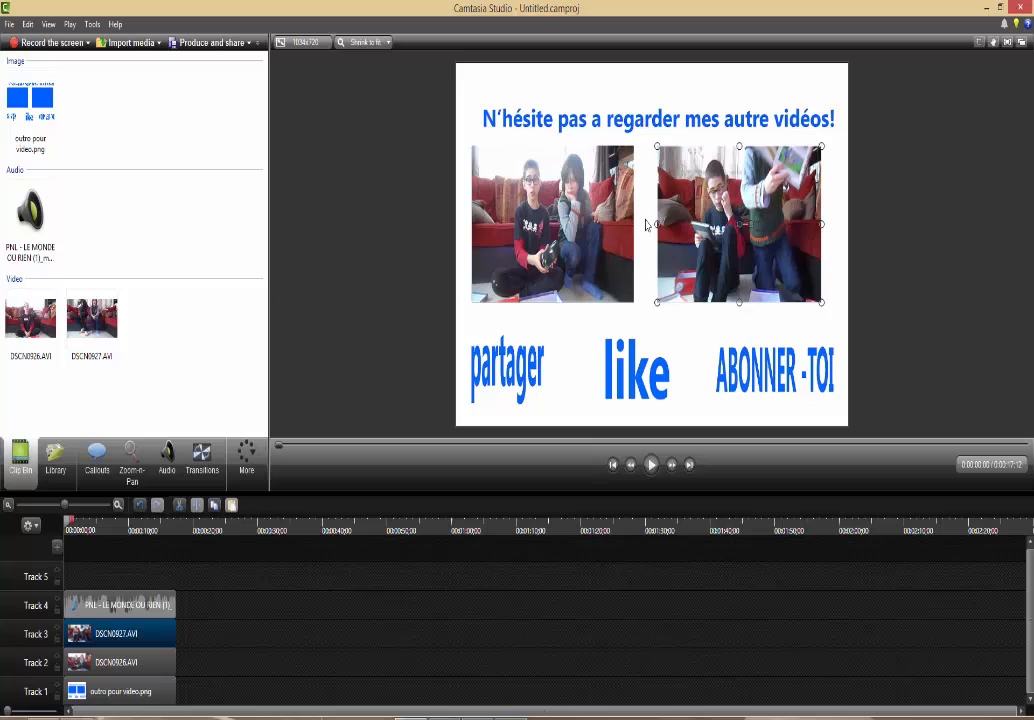
{"action": "left_click", "coordinate": [651, 464]}
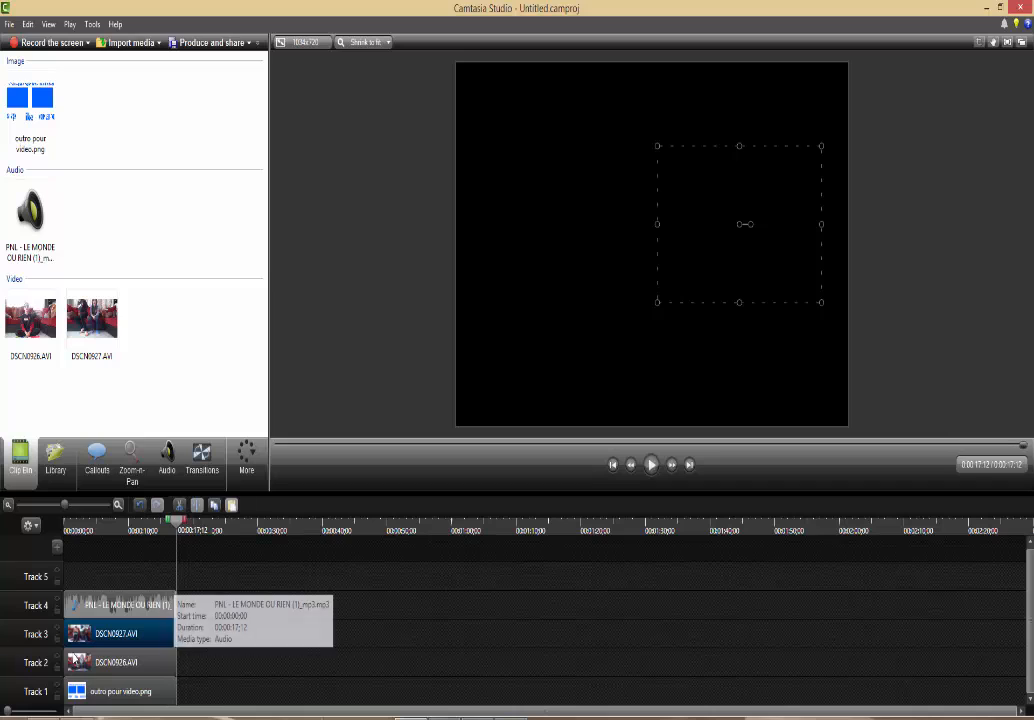
Shorten the audio, video and image clips on the timeline tracks
{"action": "left_click_drag", "start_coordinate": [175, 606], "coordinate": [163, 634]}
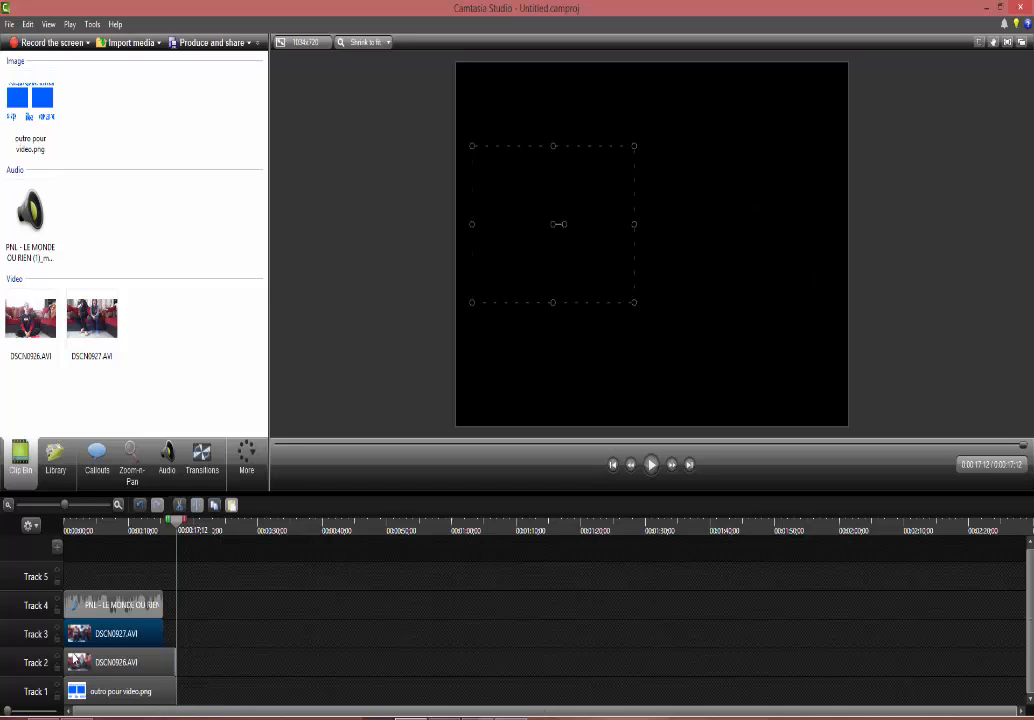
{"action": "left_click", "coordinate": [160, 662]}
{"action": "left_click_drag", "start_coordinate": [175, 691], "coordinate": [134, 691]}
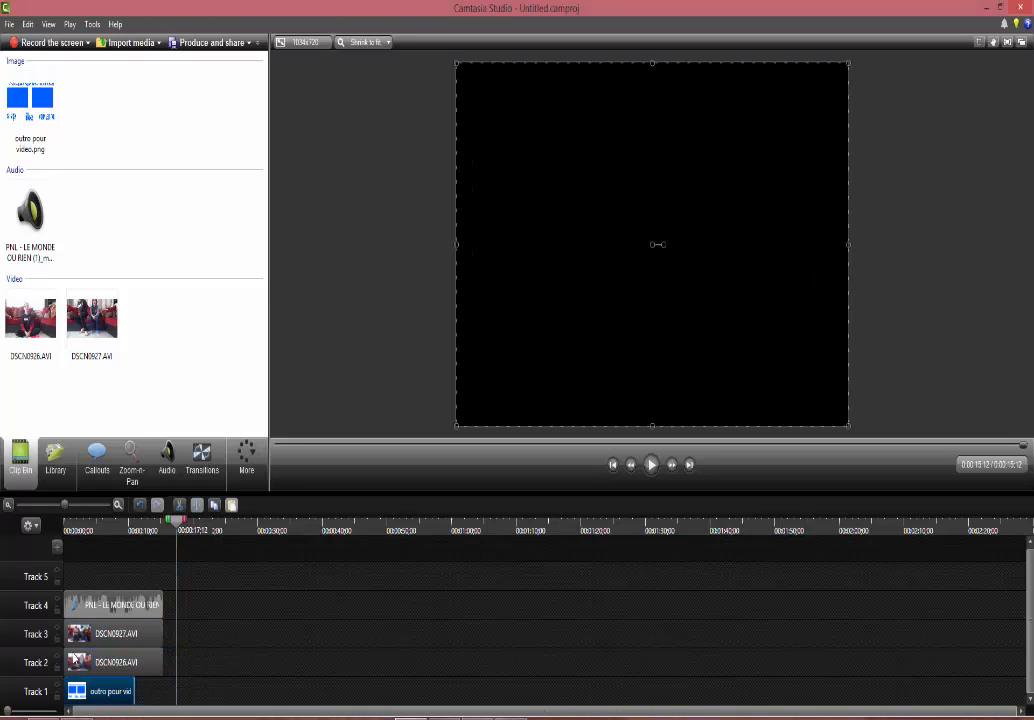
Delete the outro image, both DSCN video clips and the PNL audio clip from the timeline
{"action": "key", "text": "Delete"}
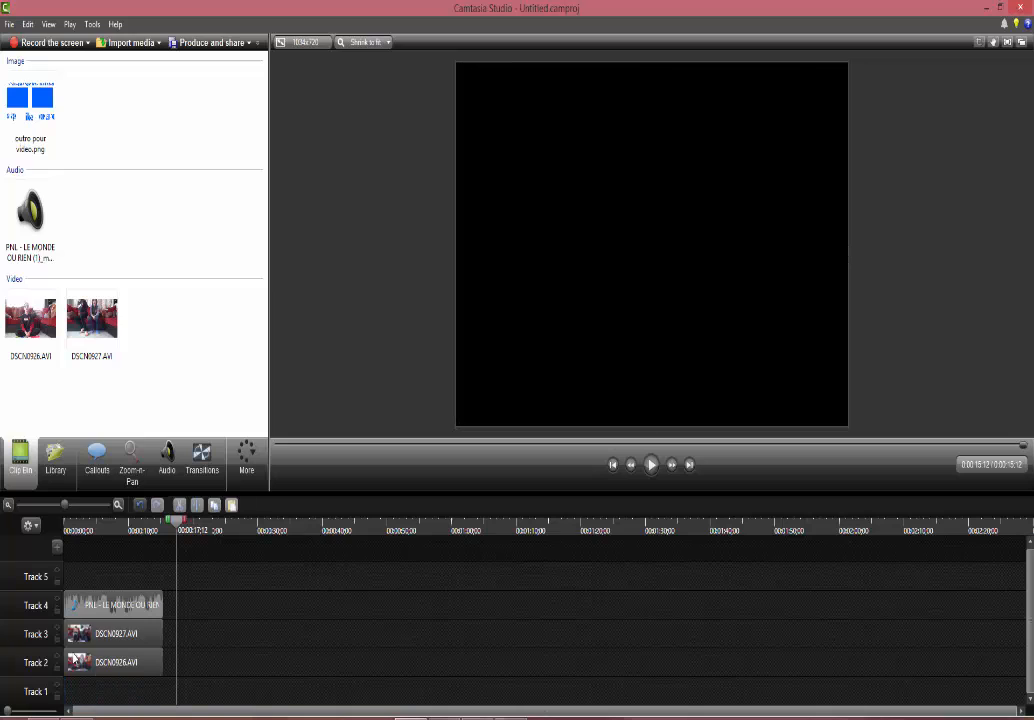
{"action": "left_click", "coordinate": [90, 632]}
{"action": "key", "text": "Delete"}
{"action": "left_click", "coordinate": [73, 659]}
{"action": "key", "text": "Delete"}
{"action": "left_click", "coordinate": [90, 605]}
{"action": "key", "text": "Delete"}
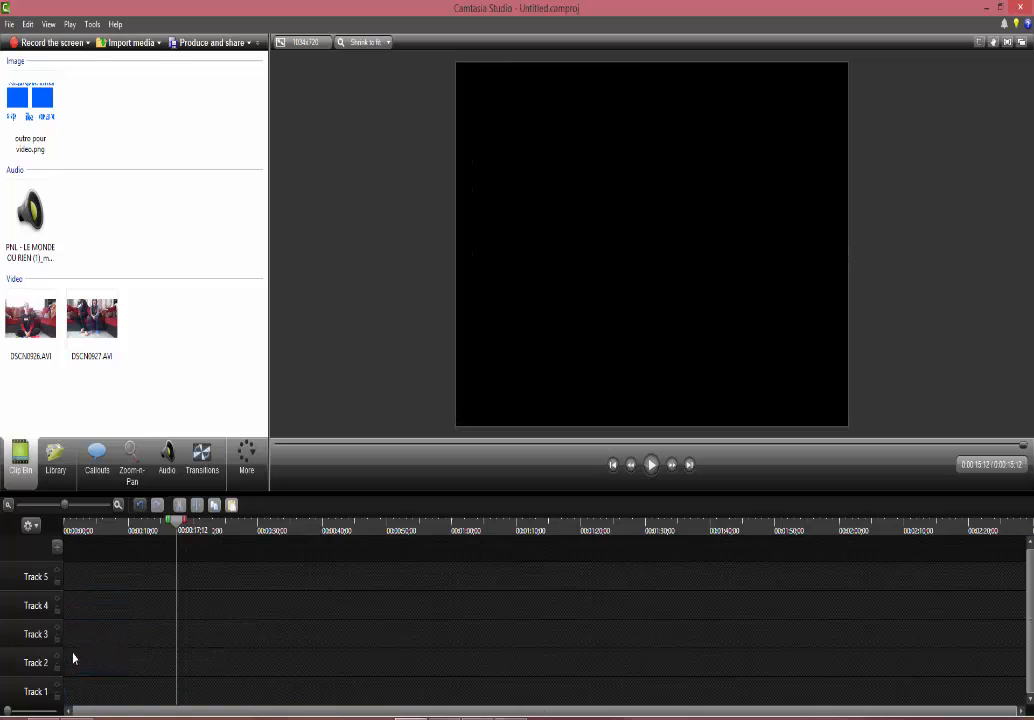
Remove all image, audio and video media from the Clip Bin
{"action": "left_click_drag", "start_coordinate": [143, 351], "coordinate": [36, 326]}
{"action": "right_click", "coordinate": [36, 326]}
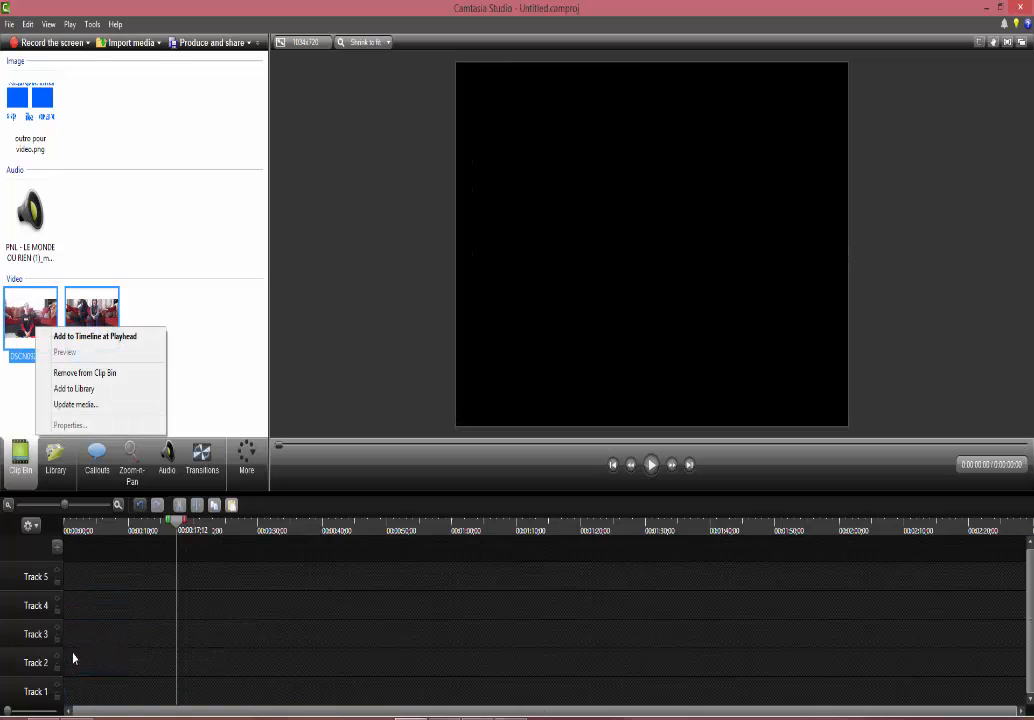
{"action": "left_click", "coordinate": [148, 344]}
{"action": "left_click_drag", "start_coordinate": [148, 344], "coordinate": [40, 328]}
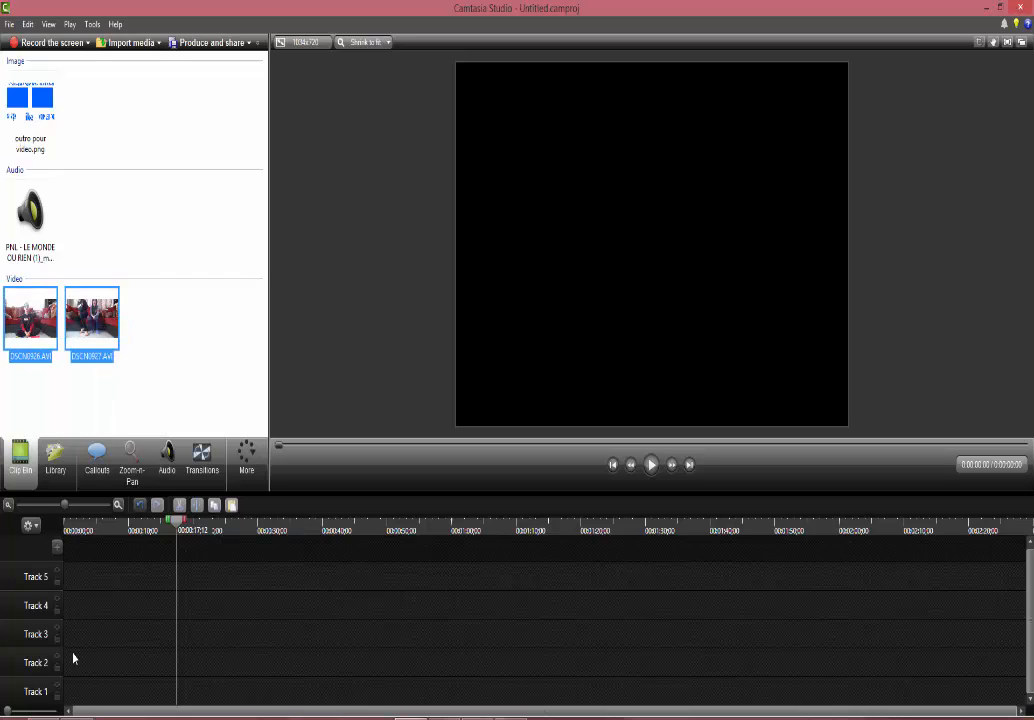
{"action": "key", "text": "Delete"}
{"action": "key", "text": "Delete"}
{"action": "key", "text": "Delete"}
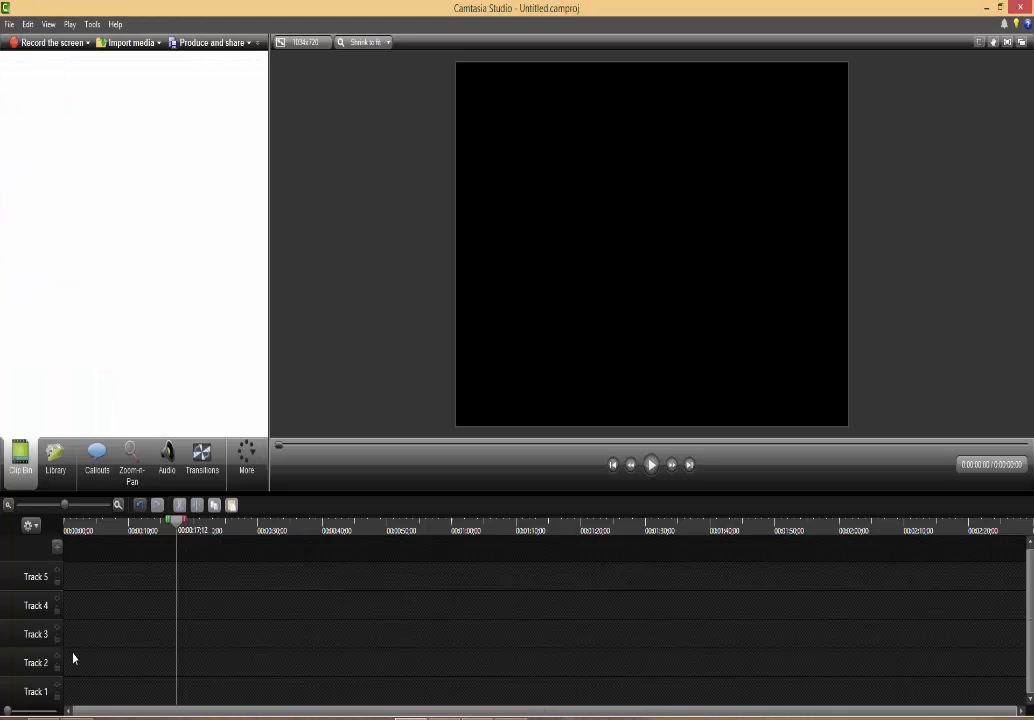
Switch to Photoshop and activate the Rectangle tool
{"action": "key", "text": "alt+Tab"}
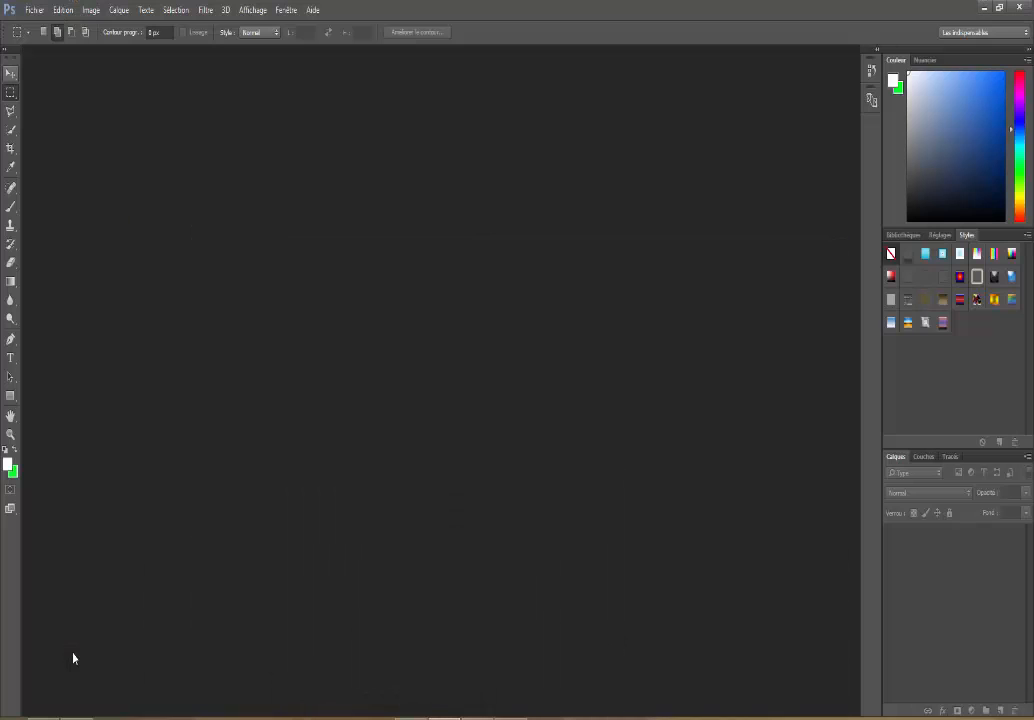
{"action": "key", "text": "v"}
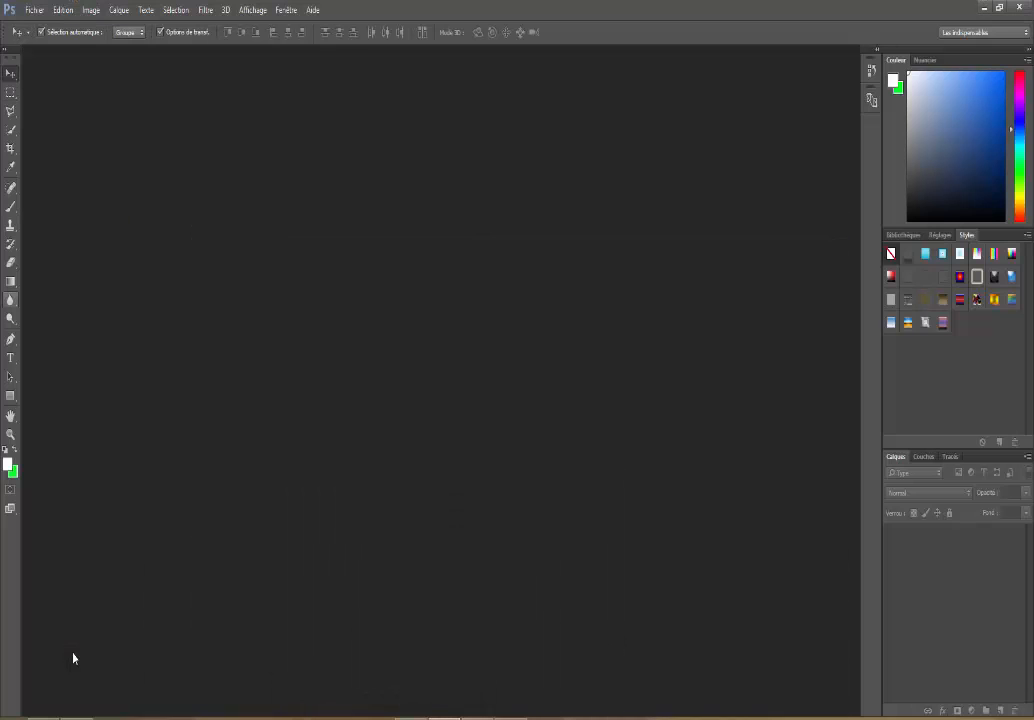
{"action": "key", "text": "u"}
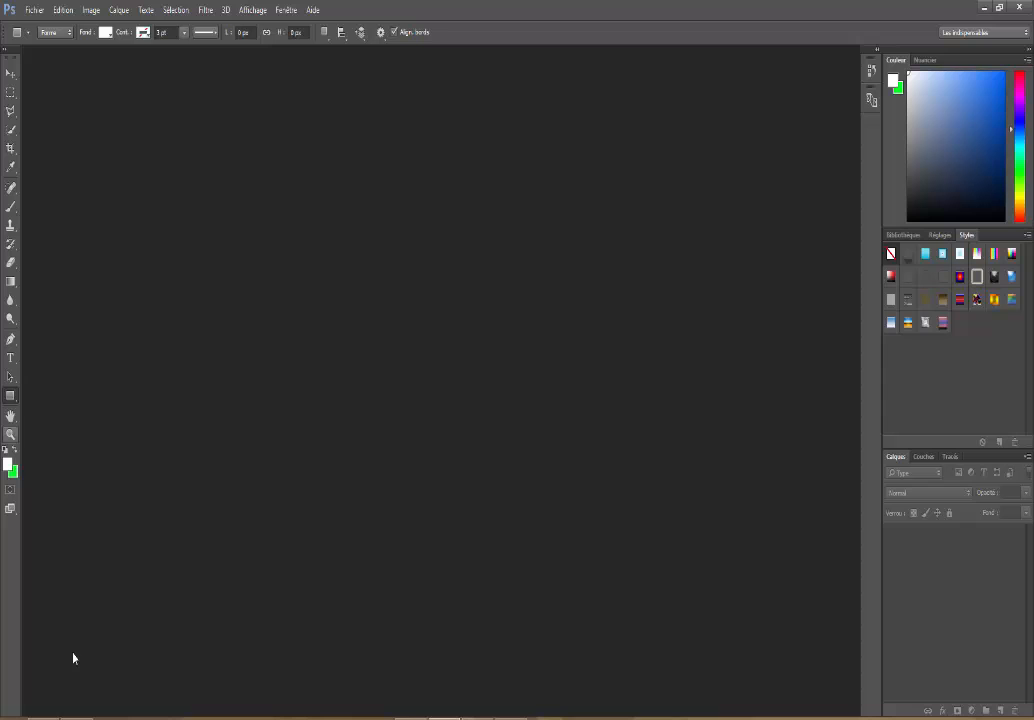
{"action": "key", "text": "alt+f"}
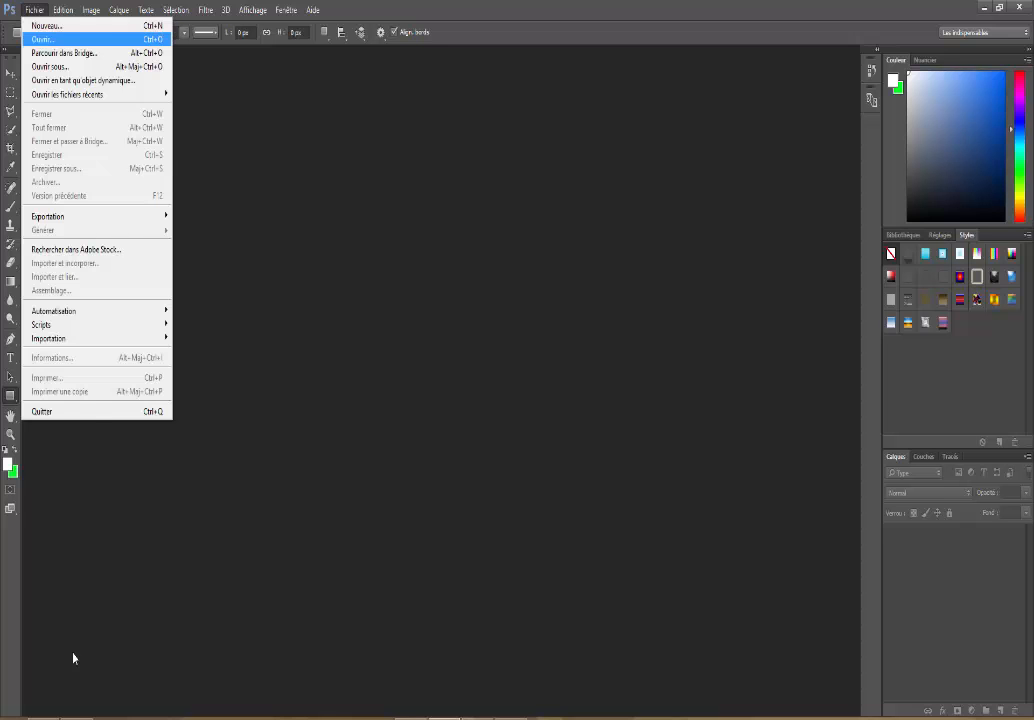
{"action": "key", "text": "Return"}
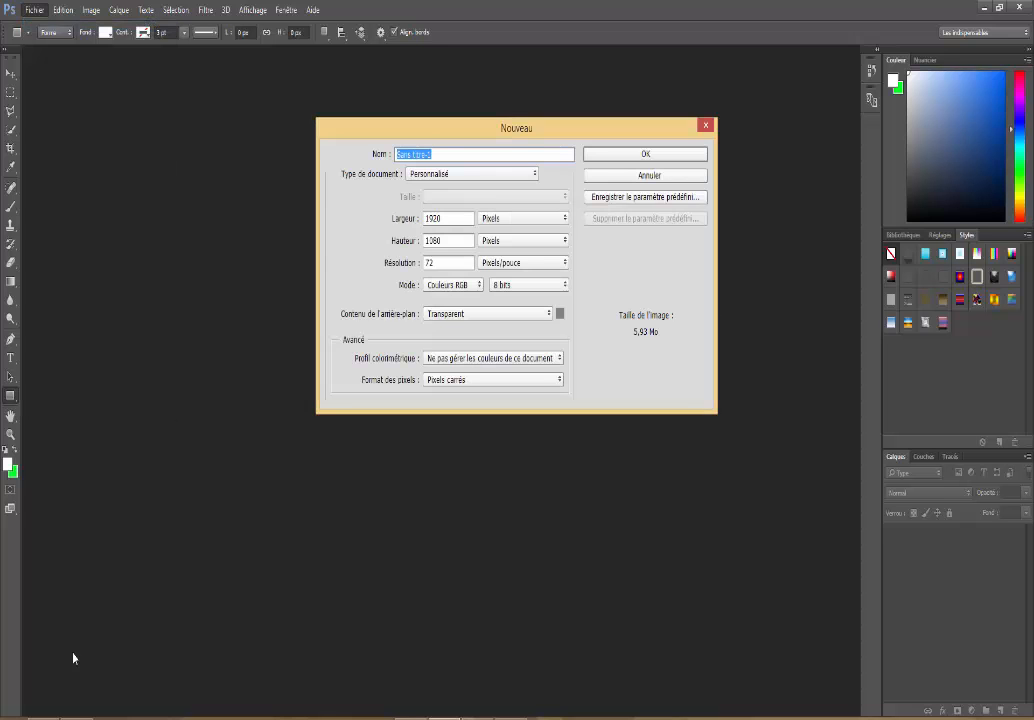
{"action": "left_click", "coordinate": [472, 174]}
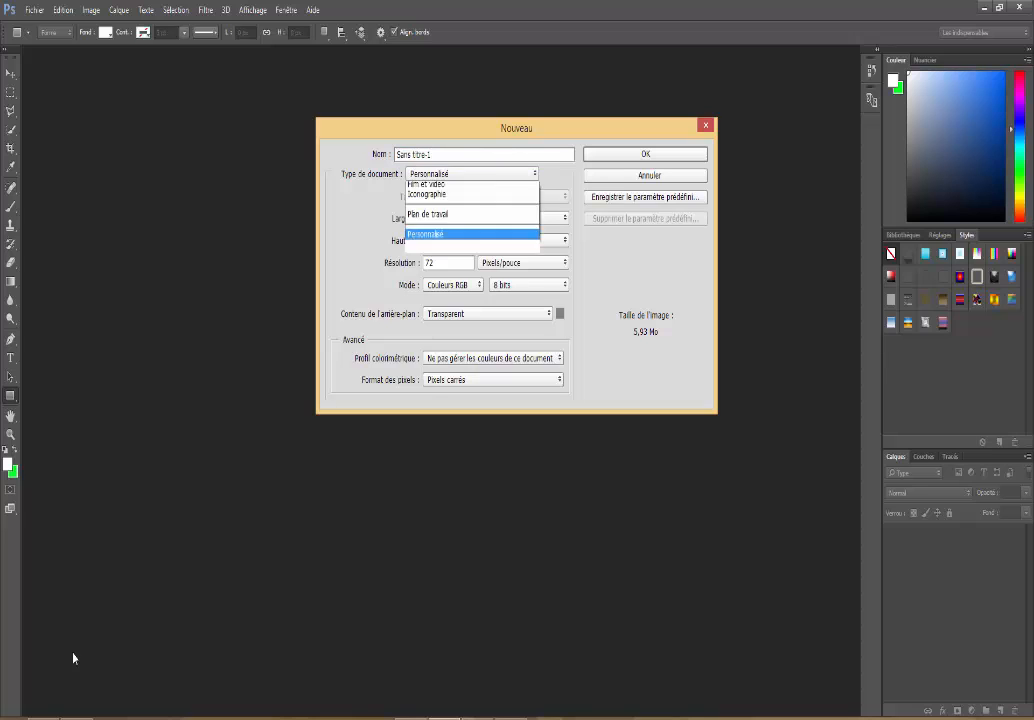
{"action": "key", "text": "Return"}
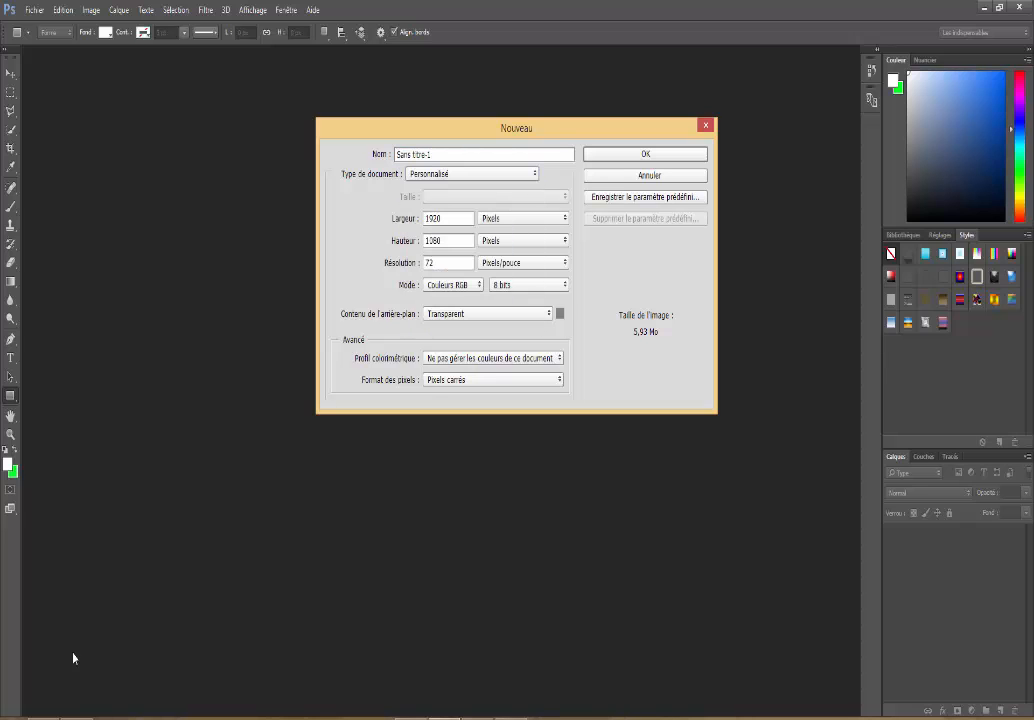
{"action": "key", "text": "Tab"}
{"action": "key", "text": "BackSpace"}
{"action": "key", "text": "BackSpace"}
{"action": "key", "text": "BackSpace"}
{"action": "key", "text": "BackSpace"}
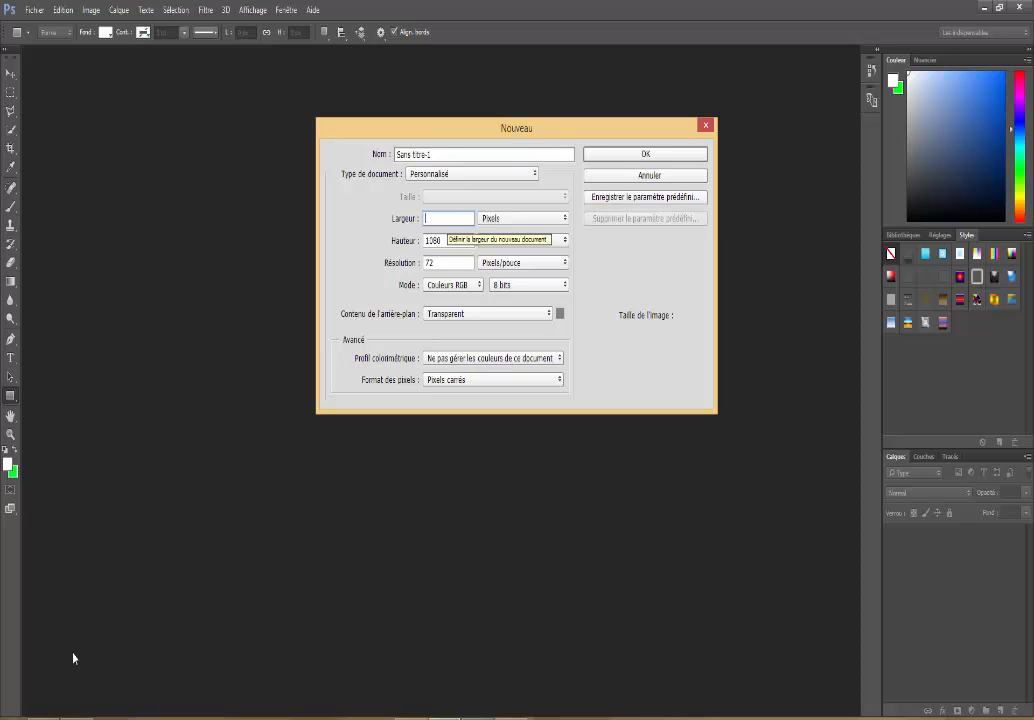
{"action": "type", "text": "208"}
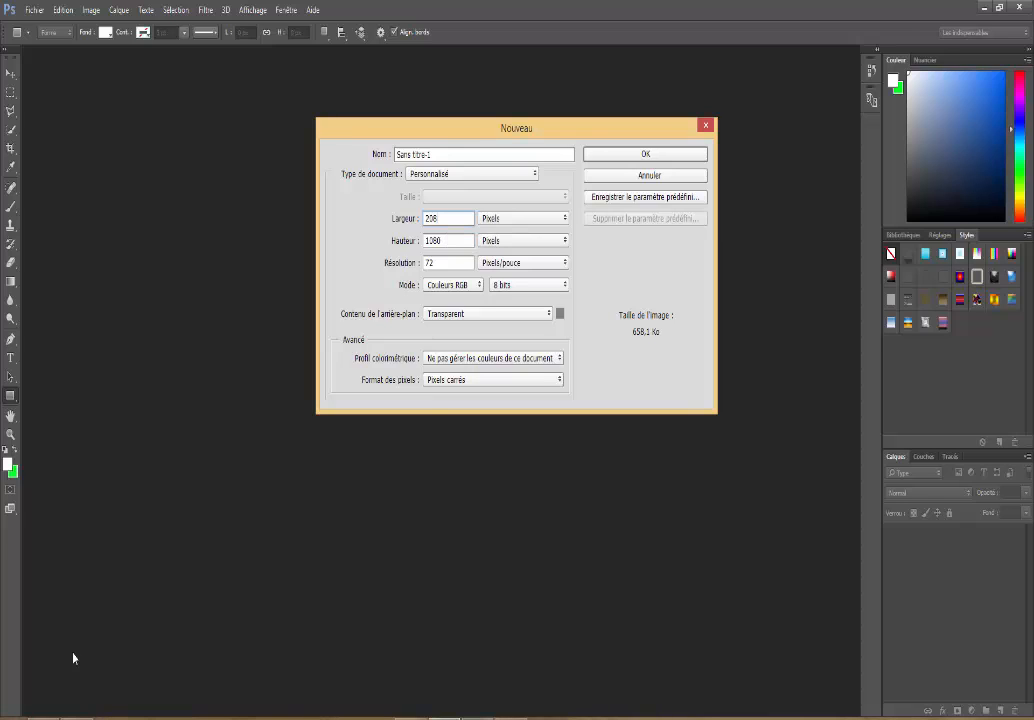
{"action": "type", "text": "0"}
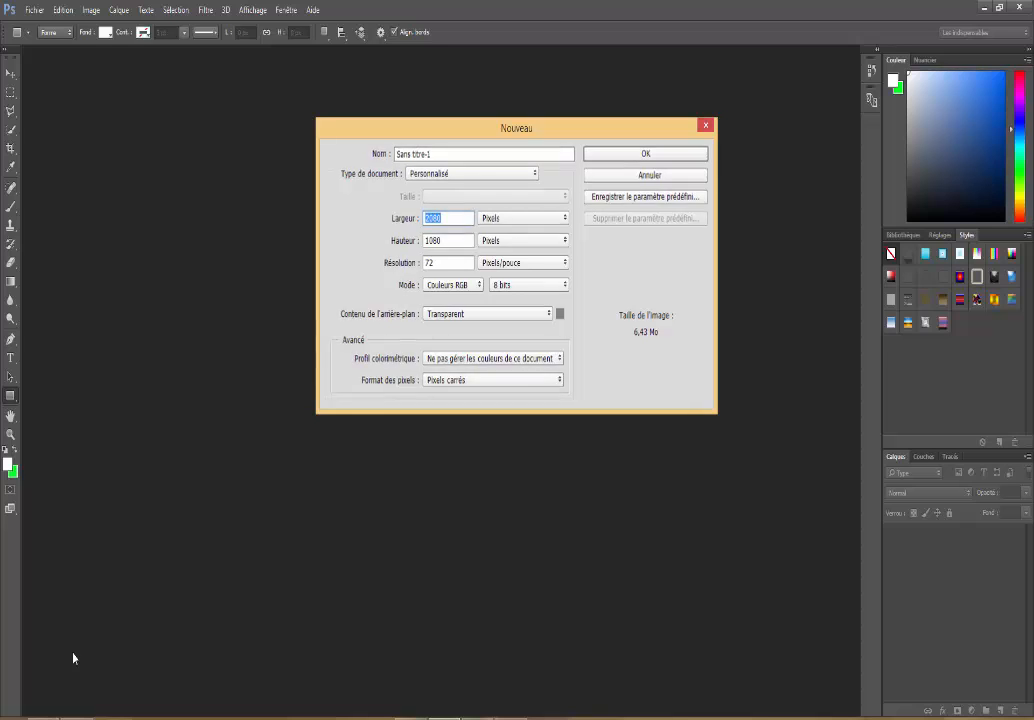
{"action": "key", "text": "Escape"}
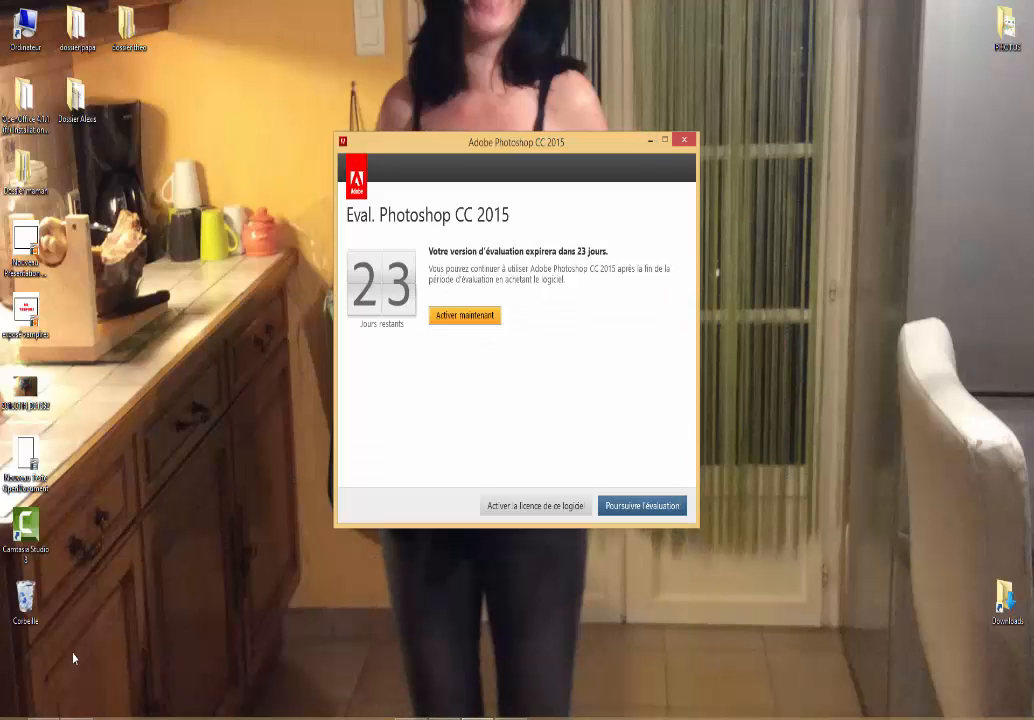
Quit the Photoshop CC 2015 evaluation window and minimize the screen recorder
{"action": "key", "text": "alt+F4"}
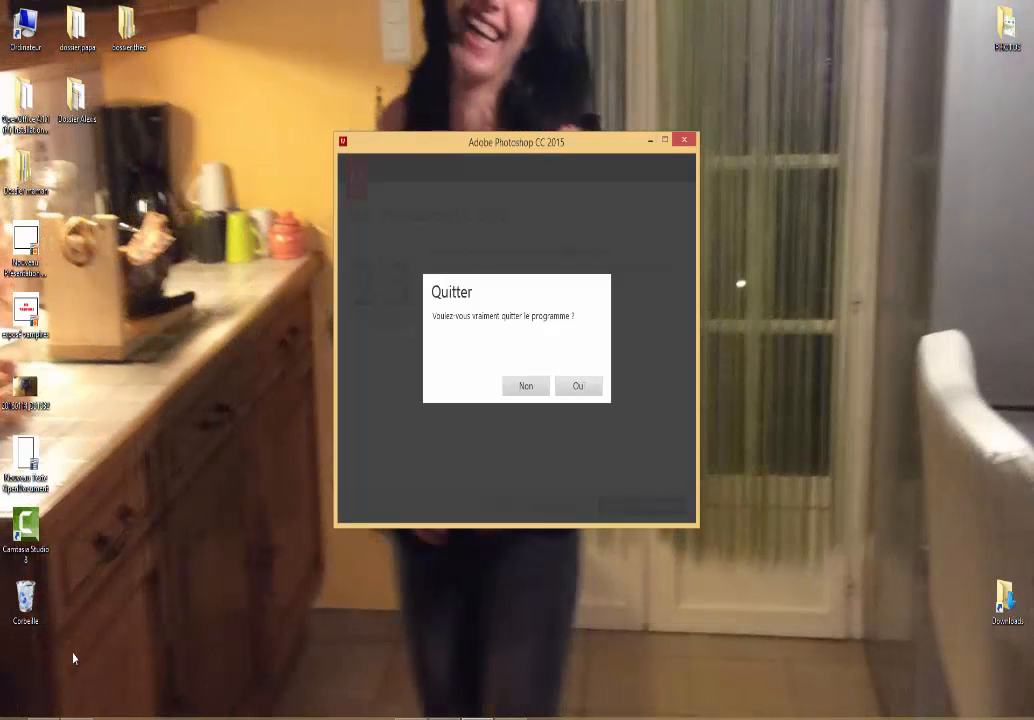
{"action": "key", "text": "Return"}
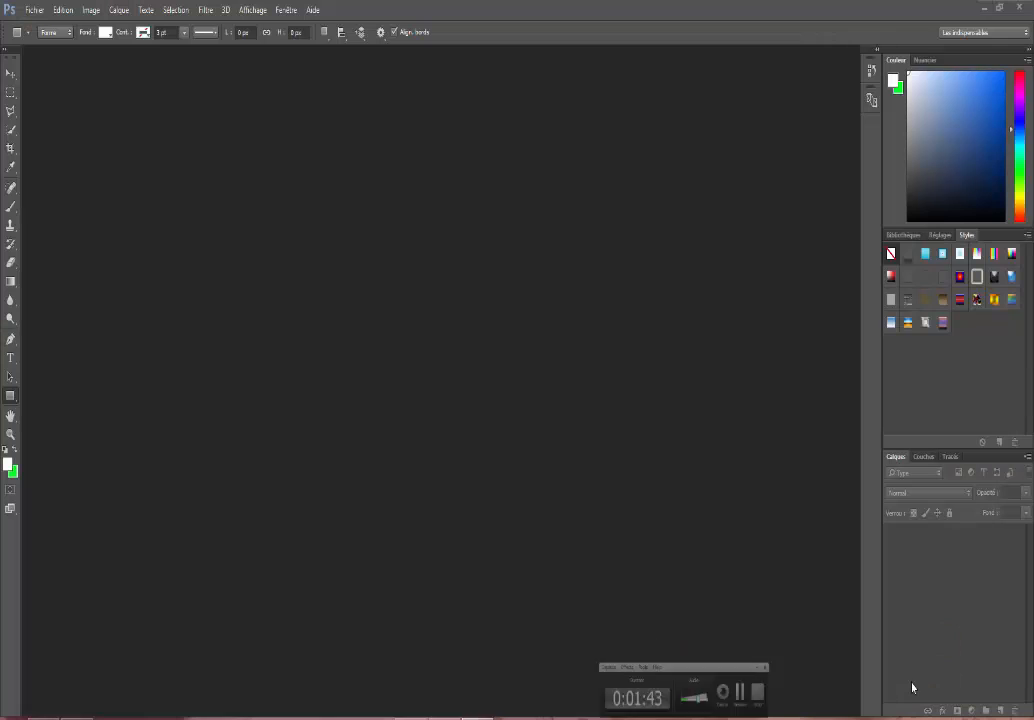
{"action": "left_click", "coordinate": [477, 718]}
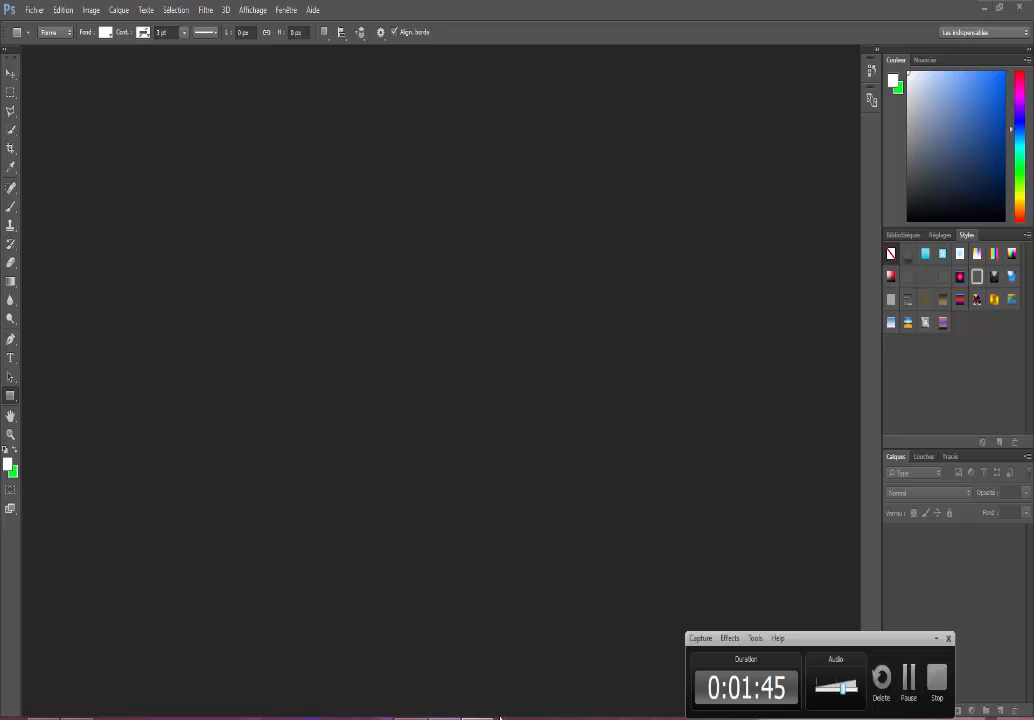
{"action": "left_click", "coordinate": [936, 638]}
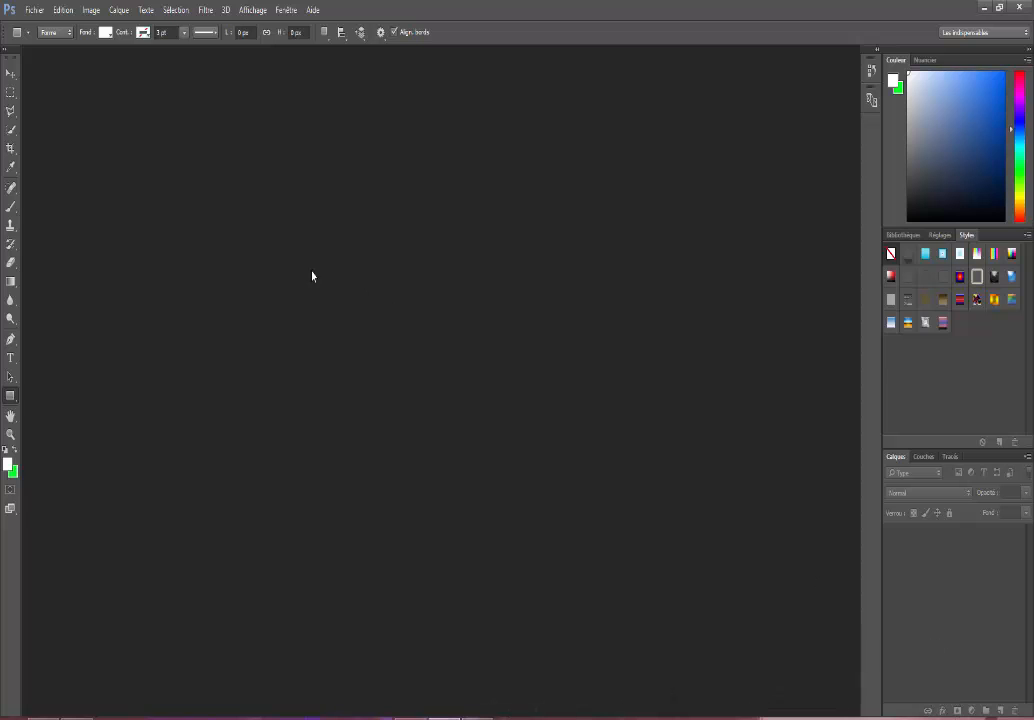
Create a new 1920 x 1080 pixel document with a resolution of 72 pixels/inch and transparent background contents
{"action": "left_click", "coordinate": [34, 10]}
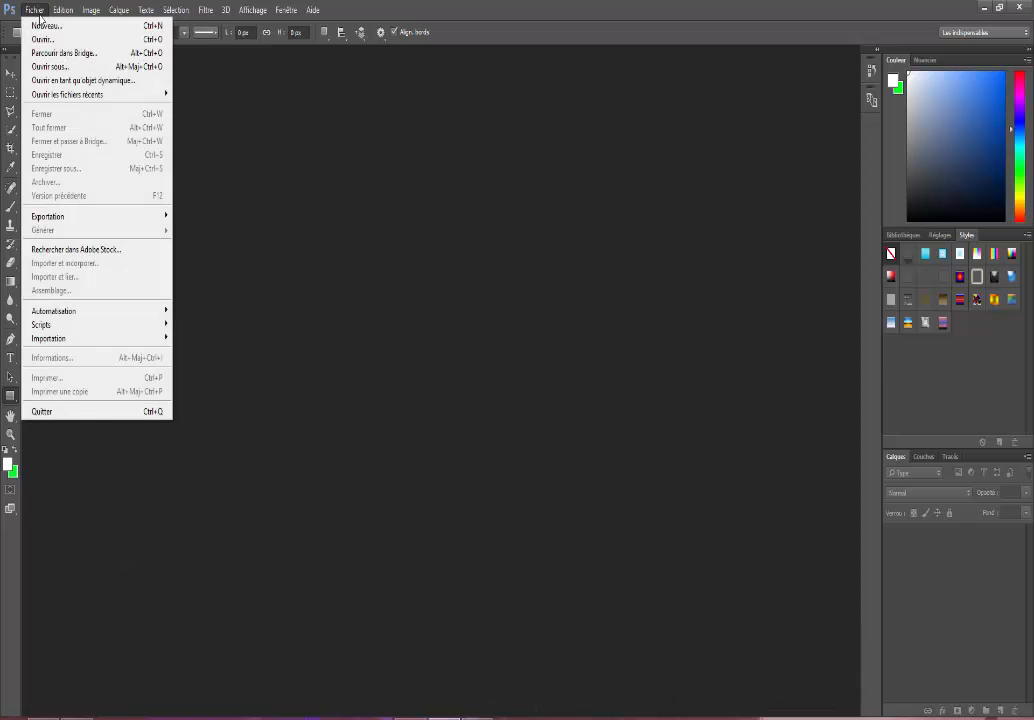
{"action": "left_click", "coordinate": [50, 27]}
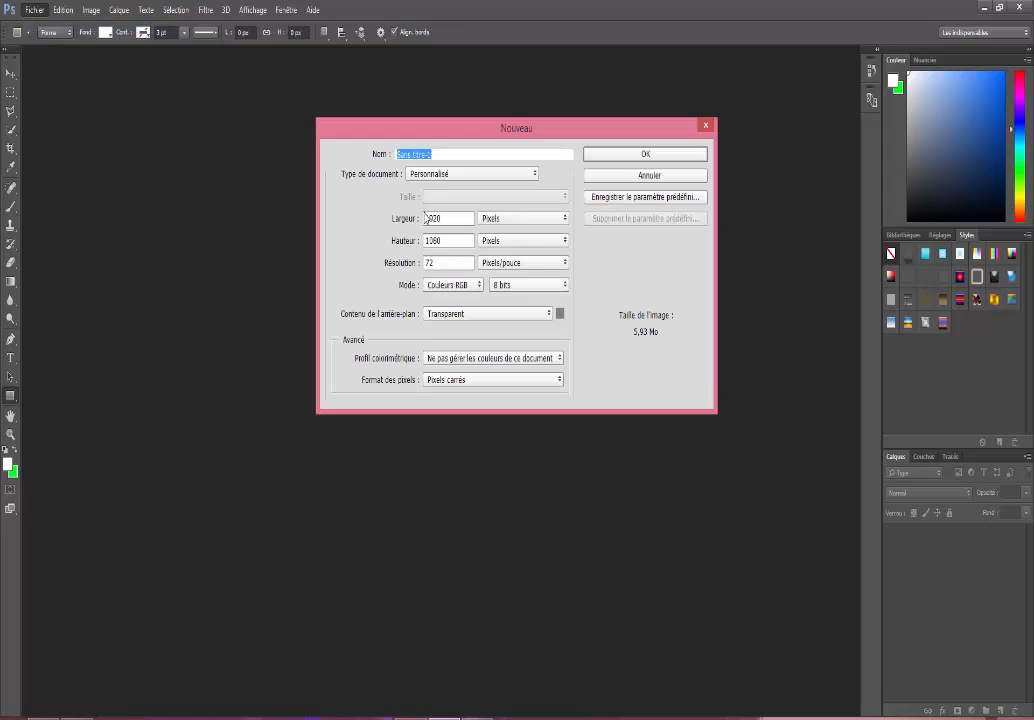
{"action": "left_click", "coordinate": [451, 221]}
{"action": "key", "text": "BackSpace"}
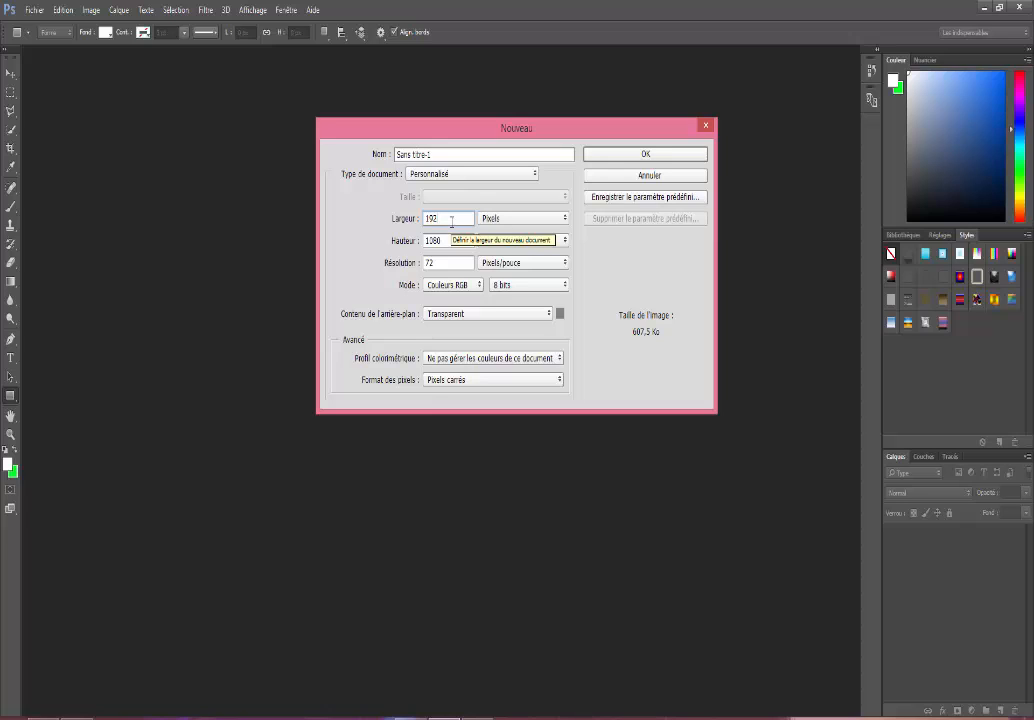
{"action": "type", "text": "0"}
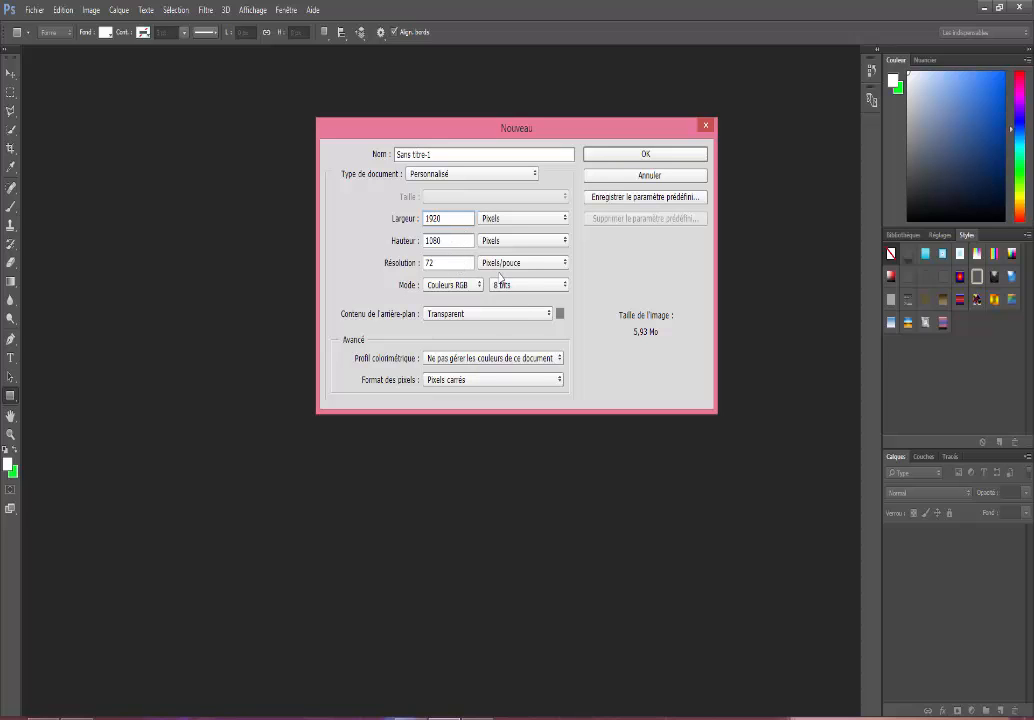
{"action": "left_click", "coordinate": [485, 313]}
{"action": "left_click", "coordinate": [477, 349]}
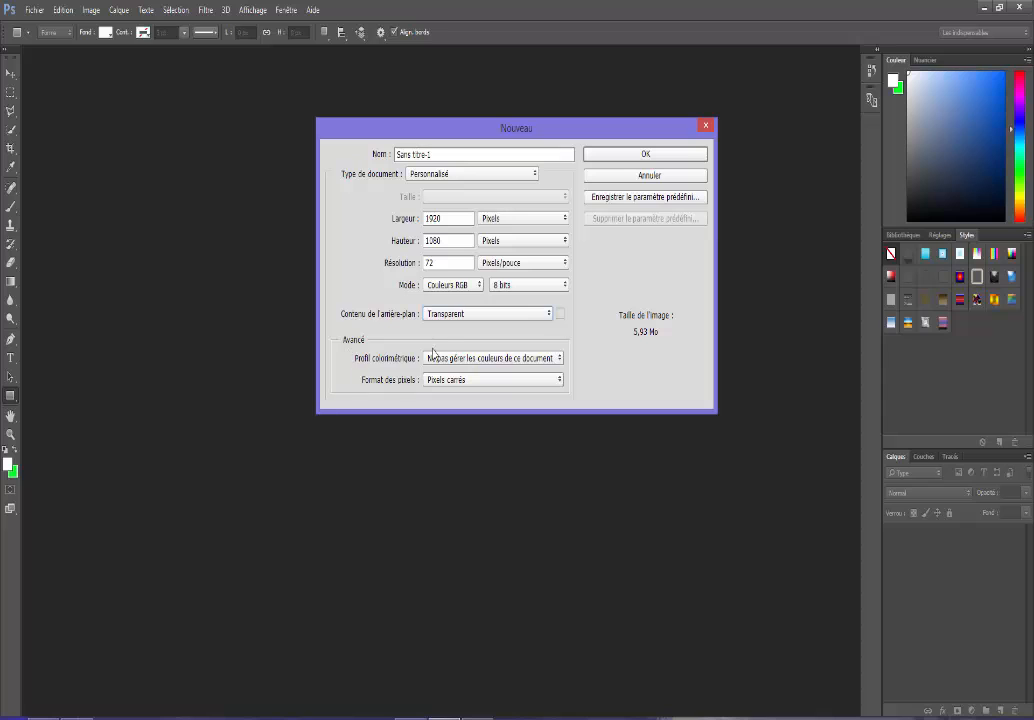
{"action": "left_click", "coordinate": [632, 157]}
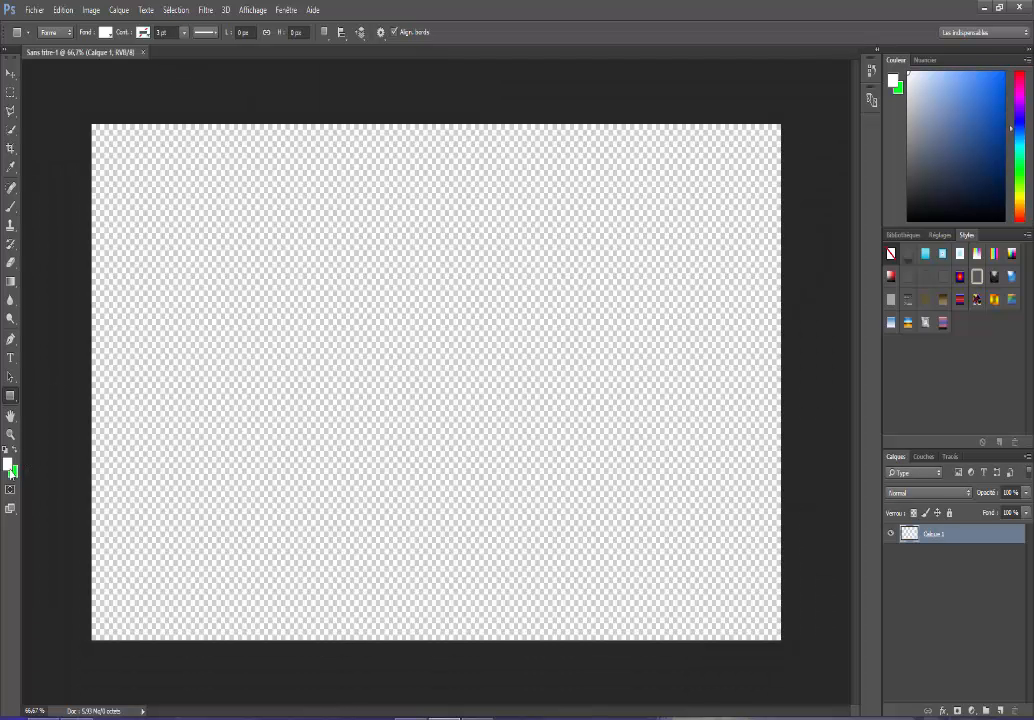
Fill the empty layer with the white foreground colour using the Paint Bucket tool
{"action": "left_click", "coordinate": [7, 464]}
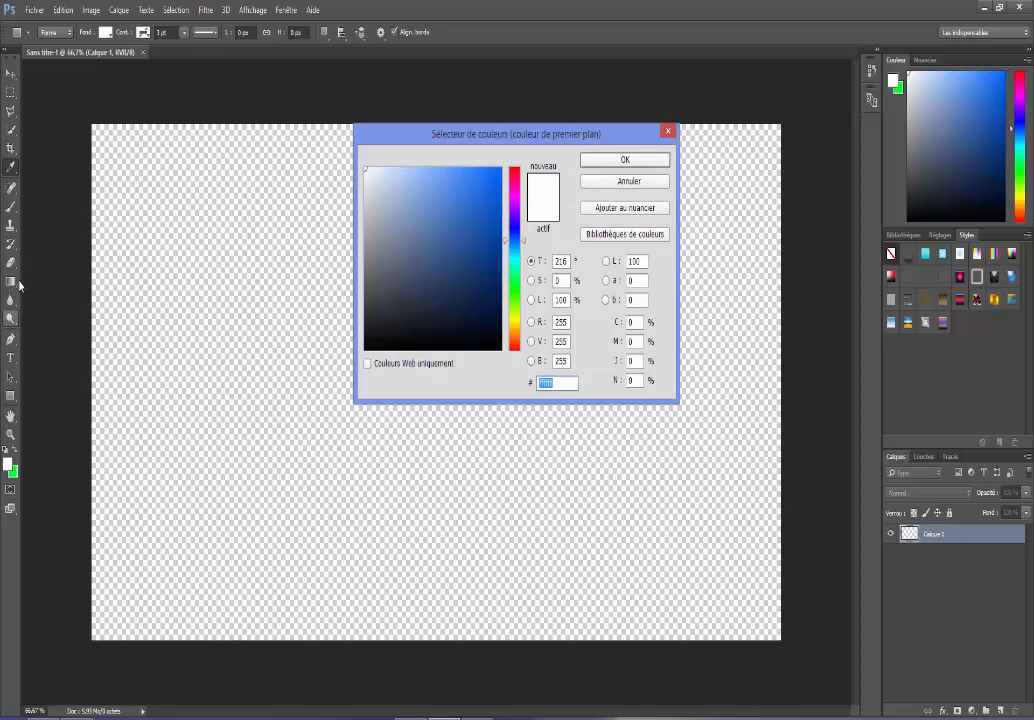
{"action": "left_click", "coordinate": [597, 164]}
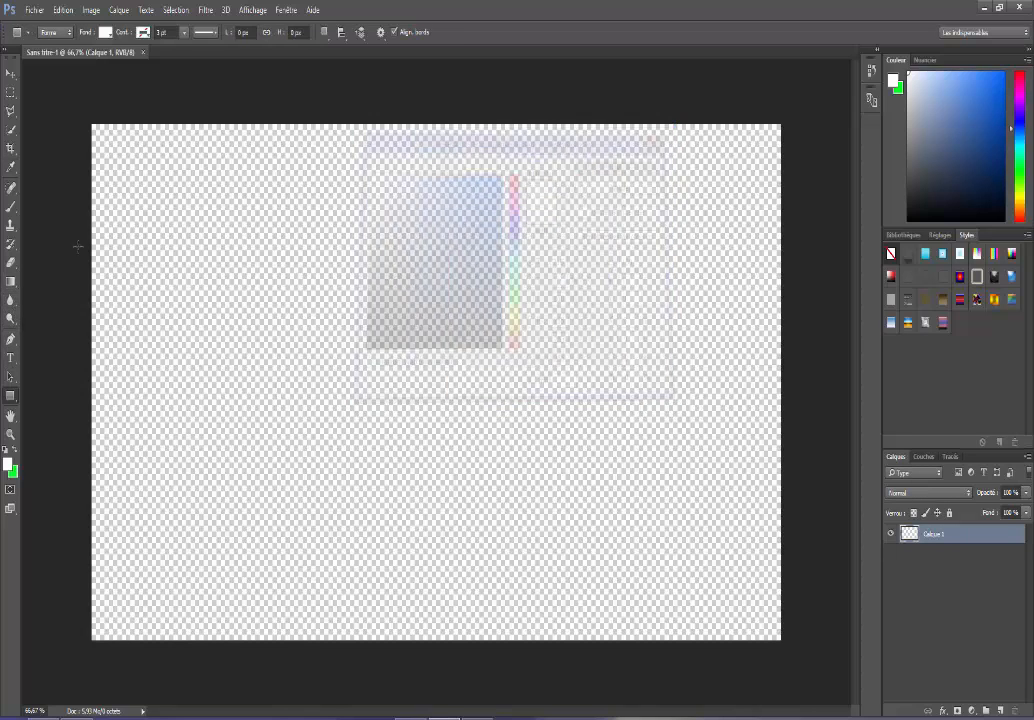
{"action": "left_click", "coordinate": [11, 281]}
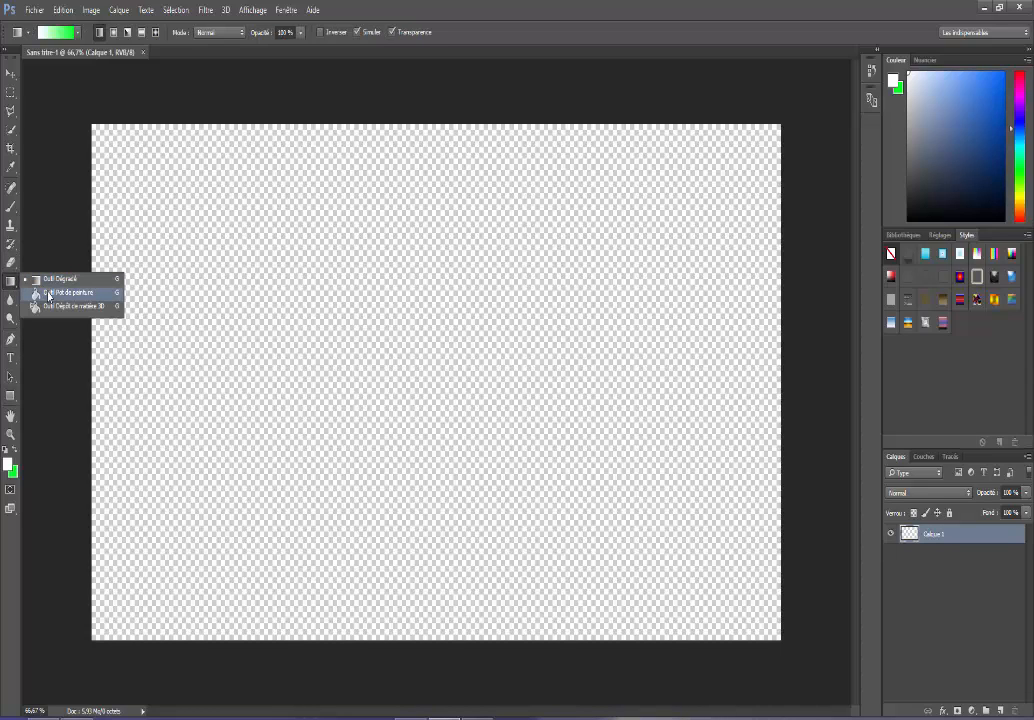
{"action": "left_click", "coordinate": [60, 292]}
{"action": "left_click", "coordinate": [263, 293]}
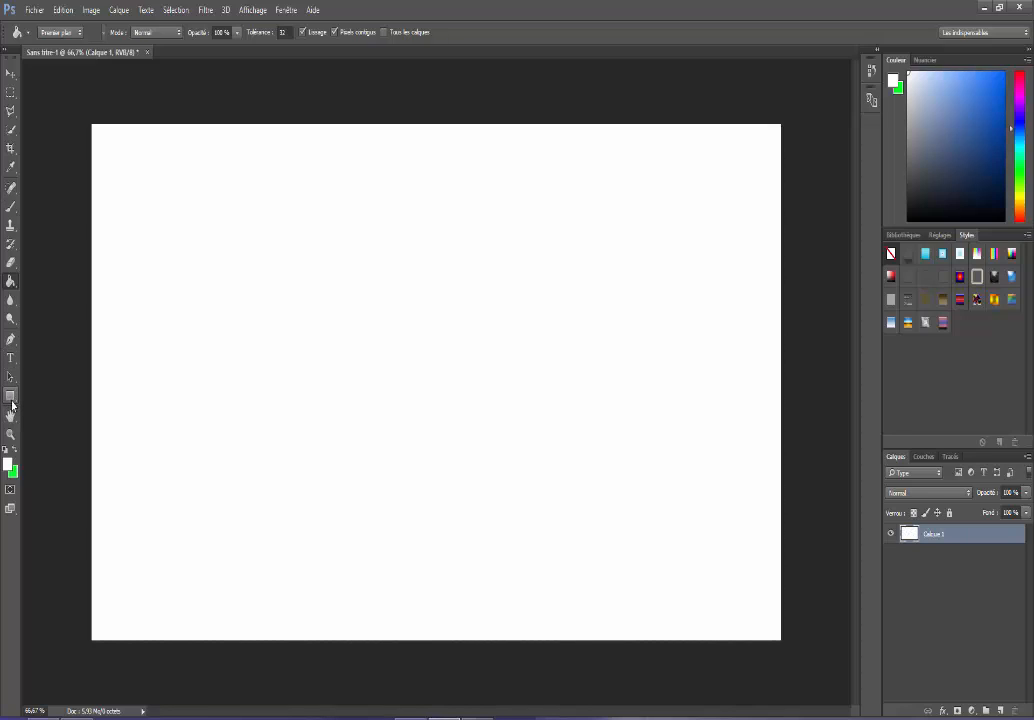
Draw a rectangle shape about 719 x 462 px in the left half of the canvas, at about X 178, Y 297 px
{"action": "left_click", "coordinate": [10, 396]}
{"action": "left_click_drag", "start_coordinate": [157, 266], "coordinate": [413, 487]}
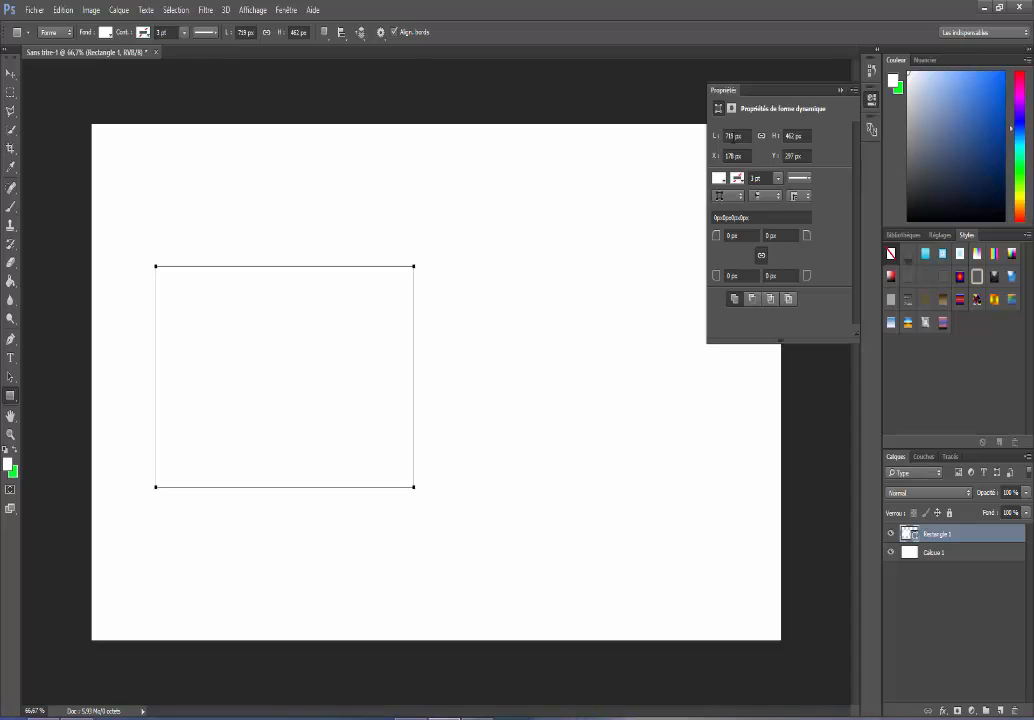
Set the rectangle shape's width to 1280 px and its height to 720 px
{"action": "left_click", "coordinate": [735, 136]}
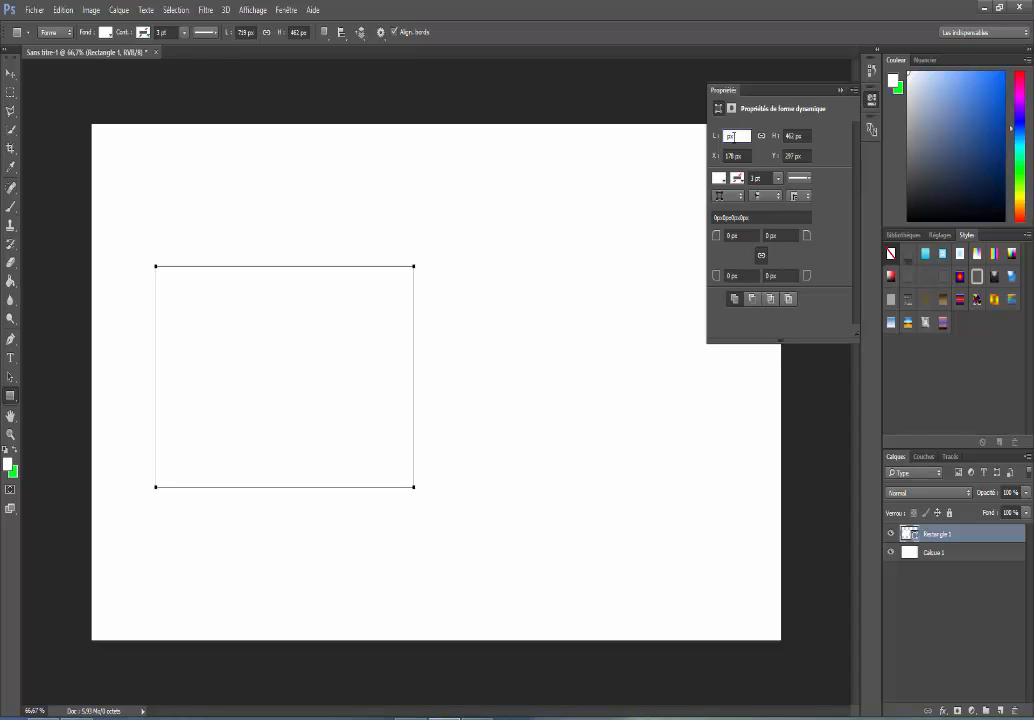
{"action": "type", "text": "1920"}
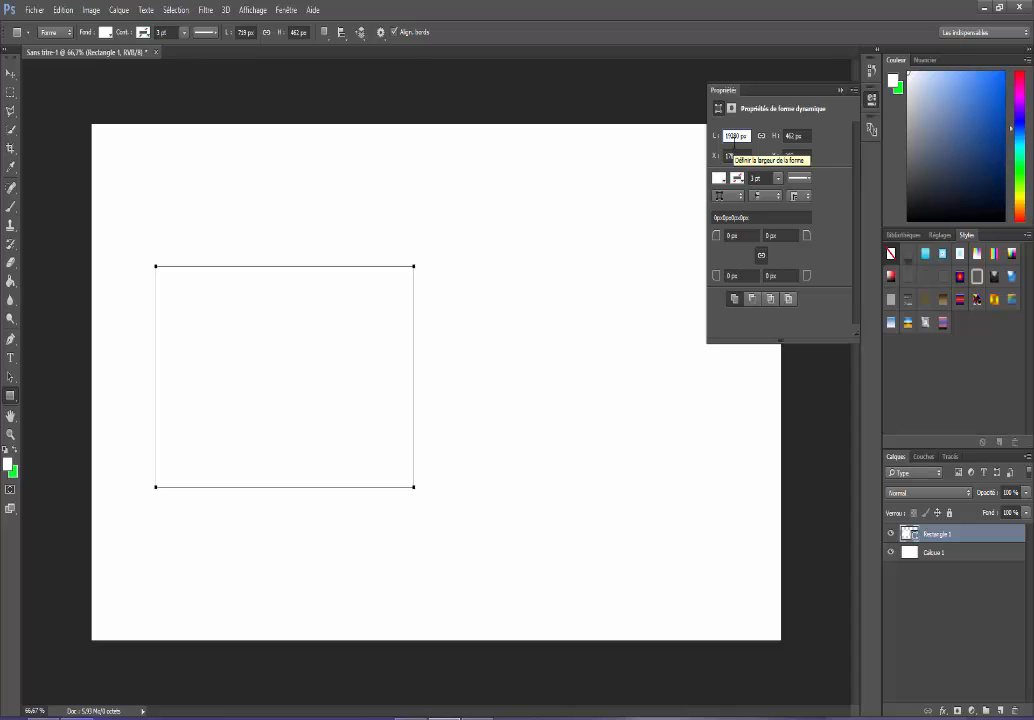
{"action": "key", "text": "BackSpace"}
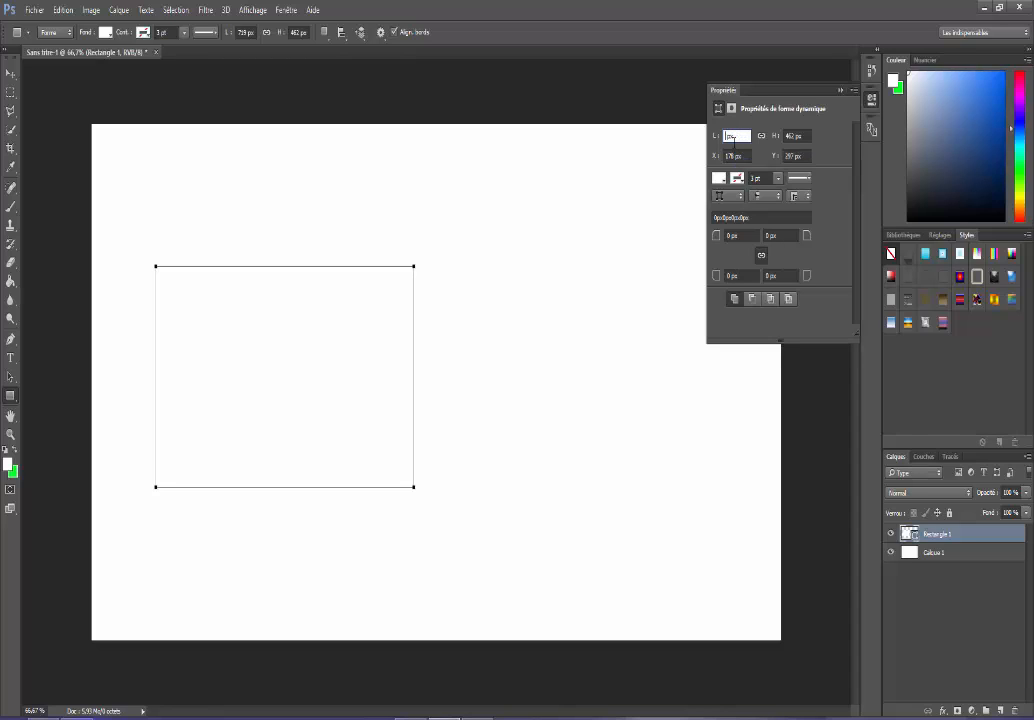
{"action": "type", "text": "1280"}
{"action": "key", "text": "Tab"}
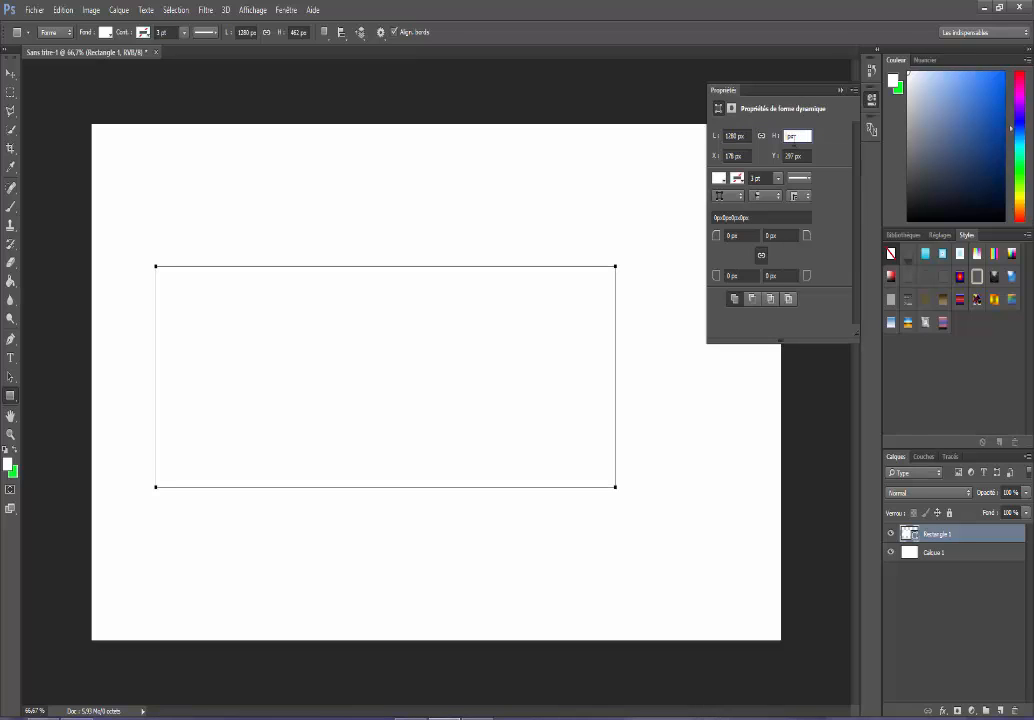
{"action": "type", "text": "720"}
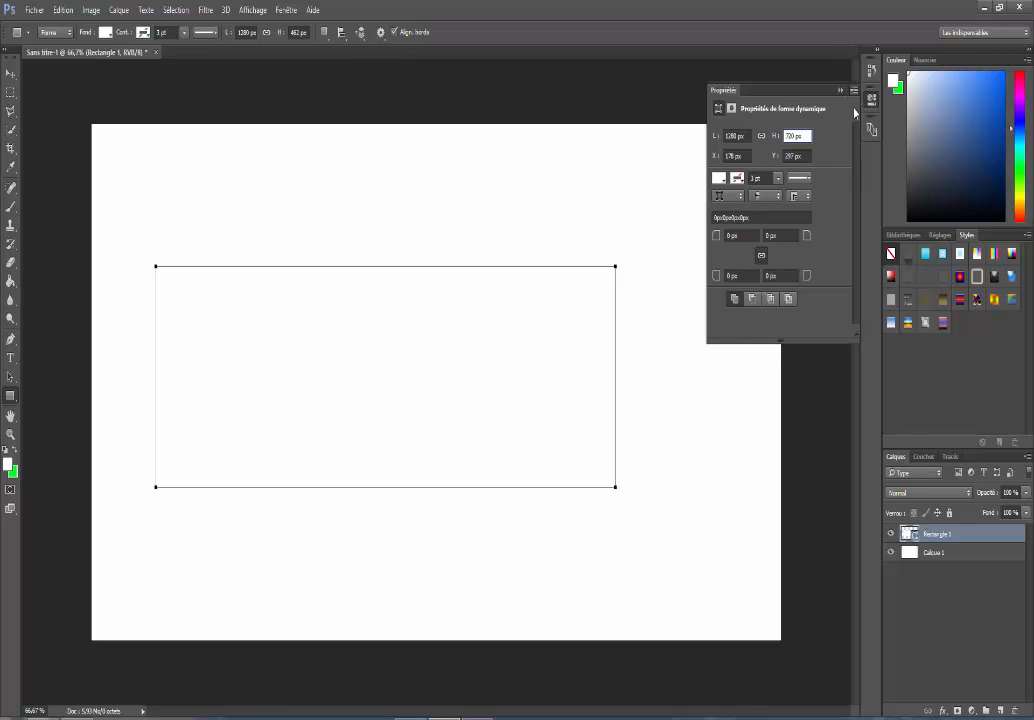
{"action": "left_click", "coordinate": [853, 90]}
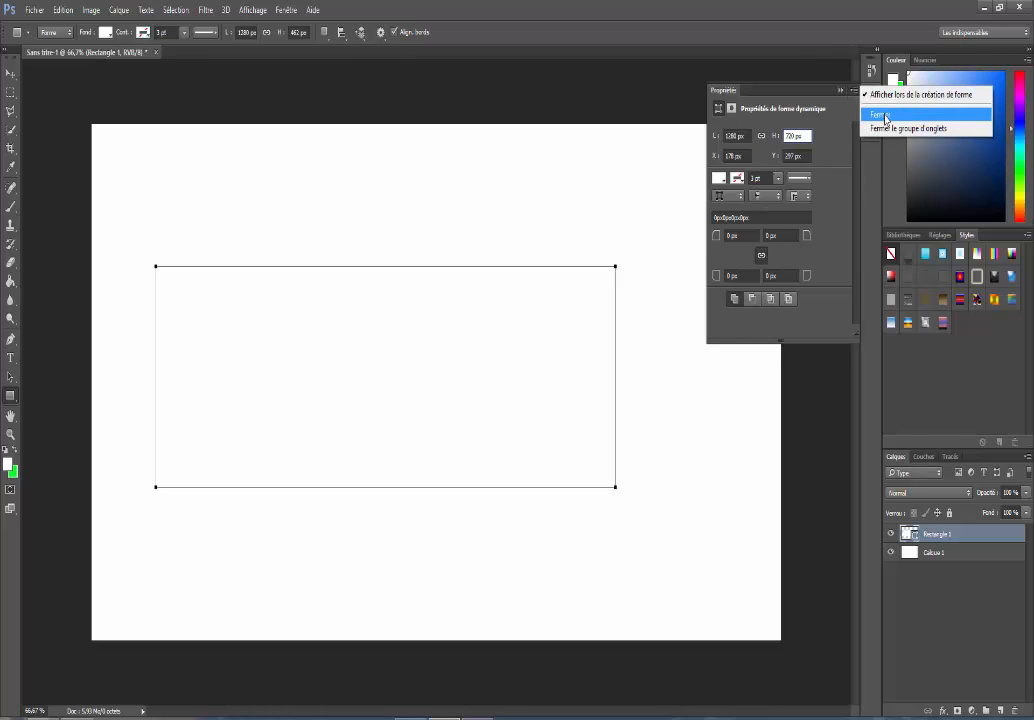
Change the rectangle's fill colour to red from the swatches and close the shape properties
{"action": "left_click", "coordinate": [722, 179]}
{"action": "left_click", "coordinate": [725, 180]}
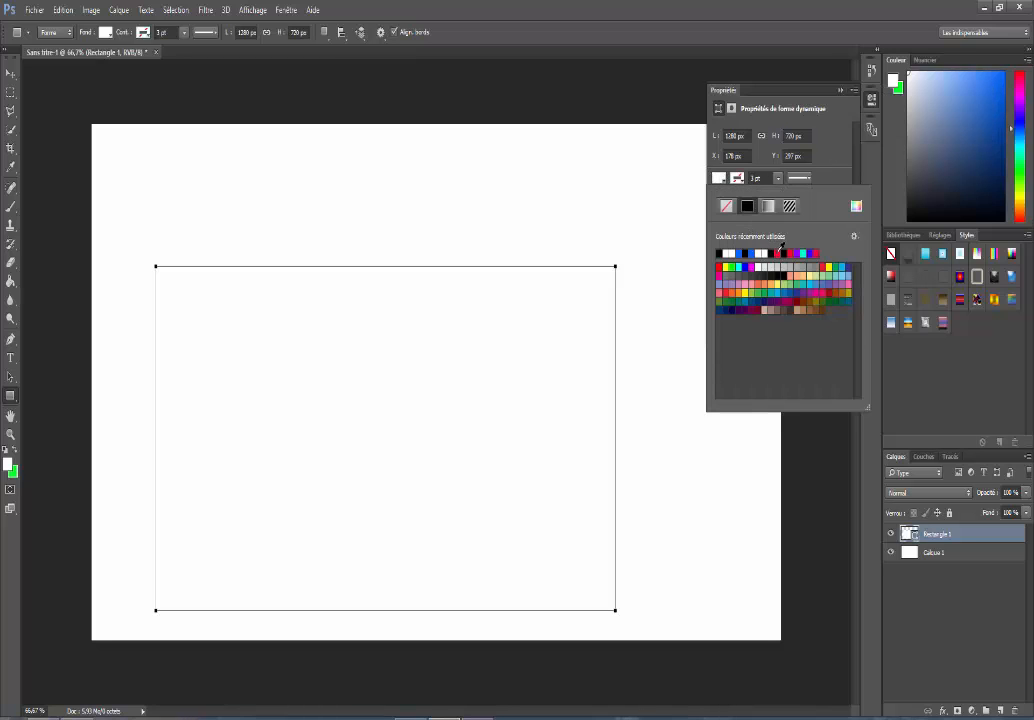
{"action": "left_click", "coordinate": [779, 252]}
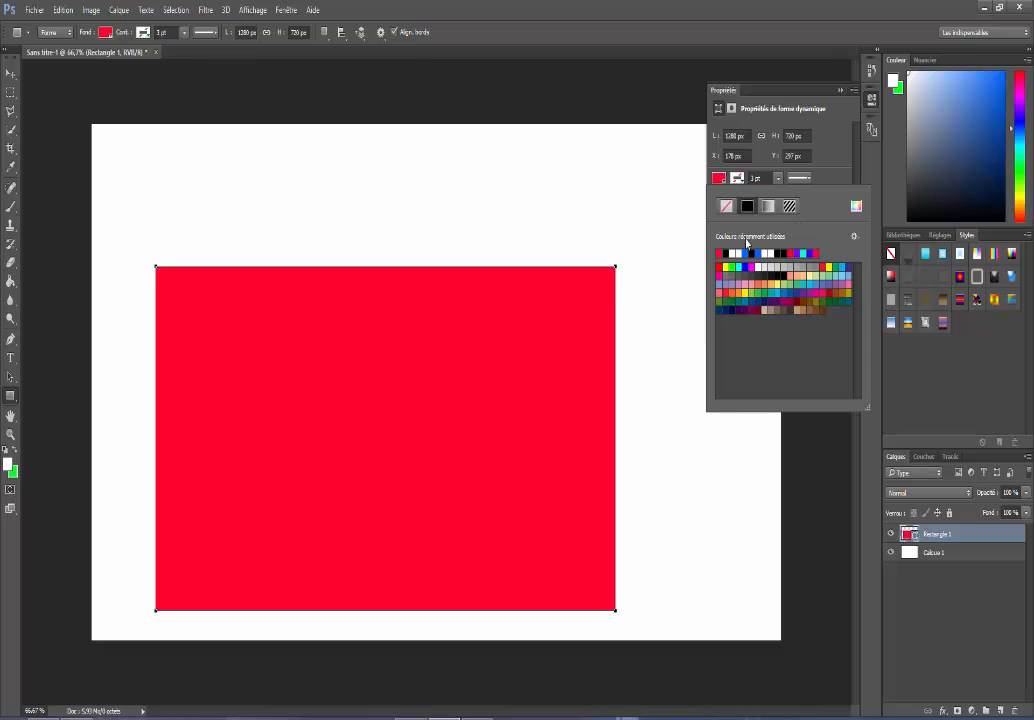
{"action": "left_click", "coordinate": [730, 252]}
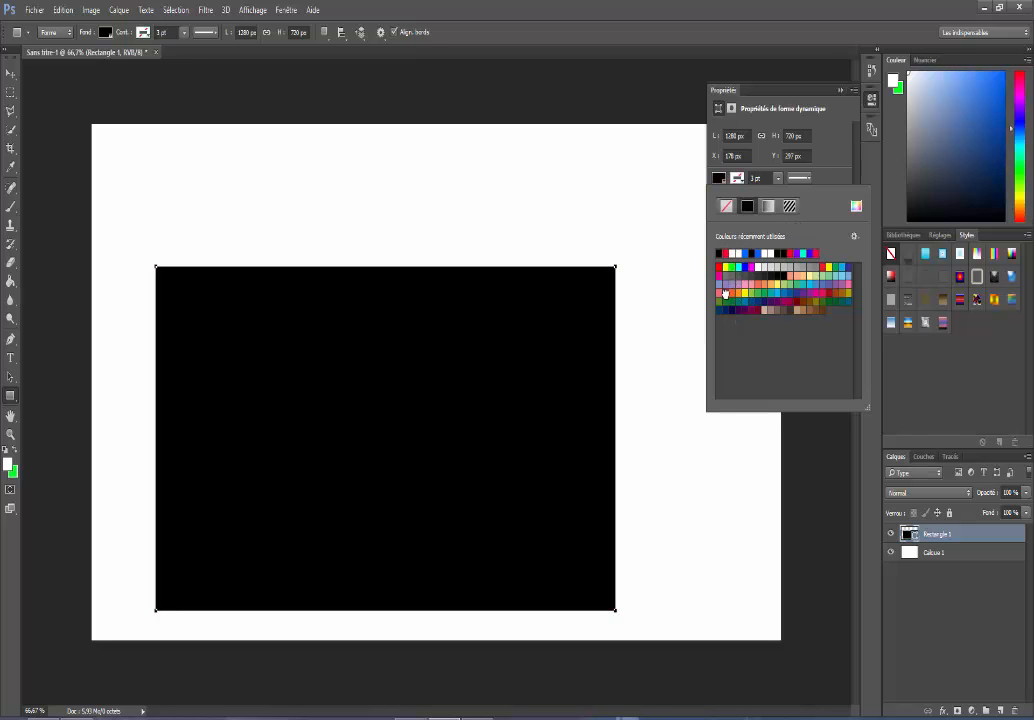
{"action": "left_click", "coordinate": [722, 292]}
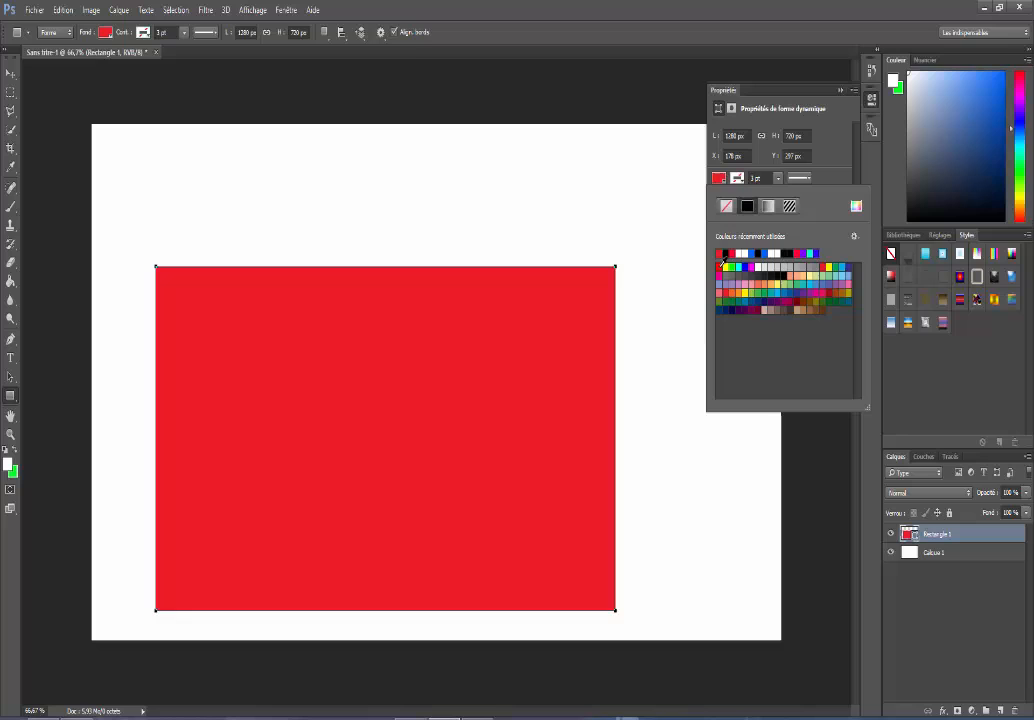
{"action": "left_click", "coordinate": [860, 92]}
{"action": "left_click", "coordinate": [860, 92]}
{"action": "left_click", "coordinate": [885, 109]}
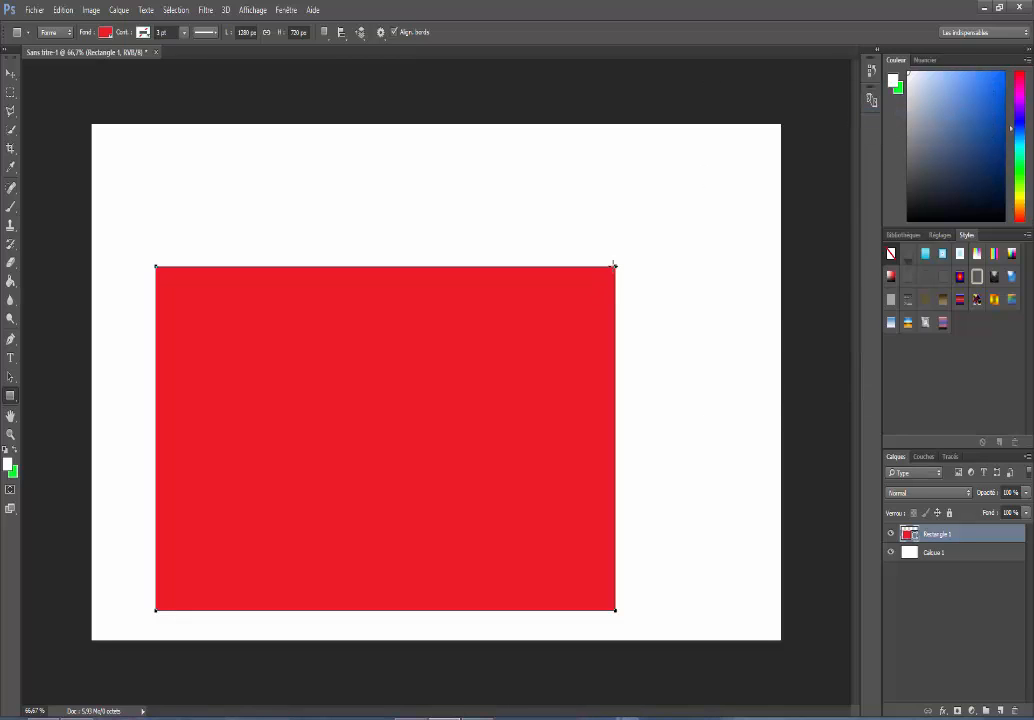
Shrink the red rectangle with the Move tool's transform controls to about 46% of its width and 61% of its height
{"action": "left_click", "coordinate": [8, 75]}
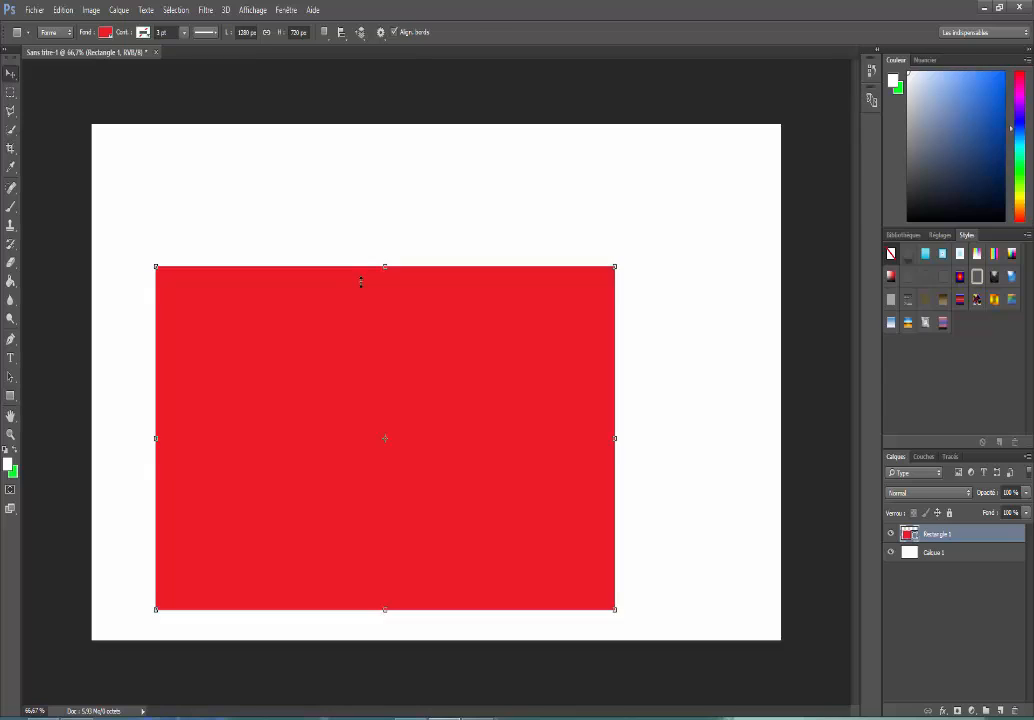
{"action": "left_click_drag", "start_coordinate": [377, 276], "coordinate": [327, 203]}
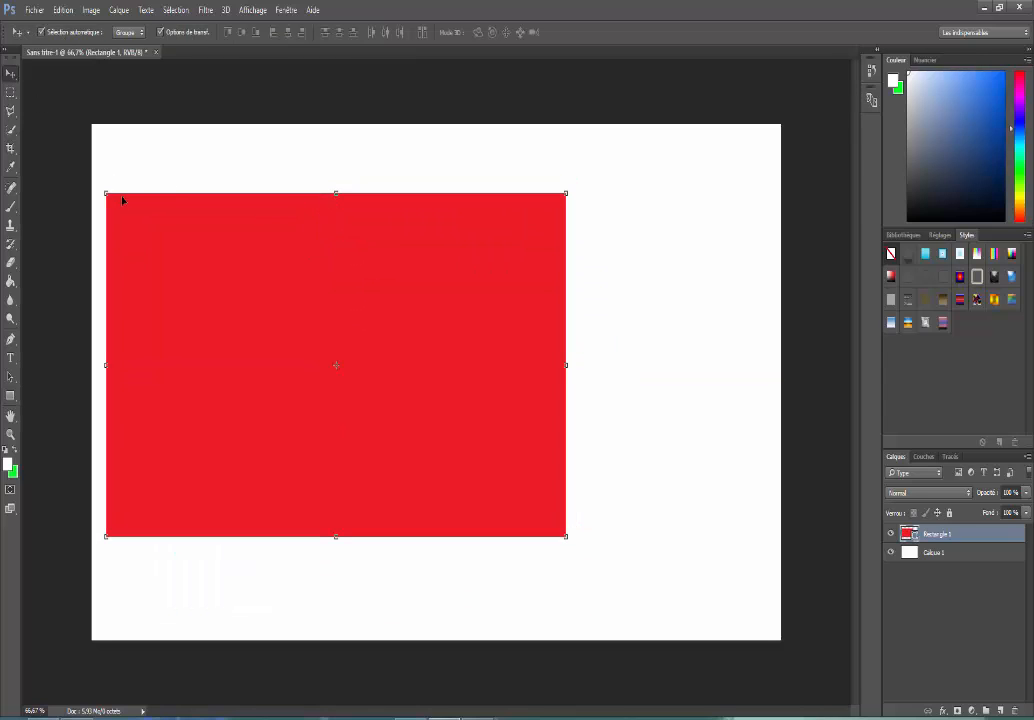
{"action": "mouse_move", "coordinate": [104, 194]}
{"action": "left_mouse_down"}
{"action": "mouse_move", "coordinate": [210, 258]}
{"action": "mouse_move", "coordinate": [201, 258]}
{"action": "mouse_move", "coordinate": [265, 311]}
{"action": "left_mouse_up"}
{"action": "left_click_drag", "start_coordinate": [333, 348], "coordinate": [232, 284]}
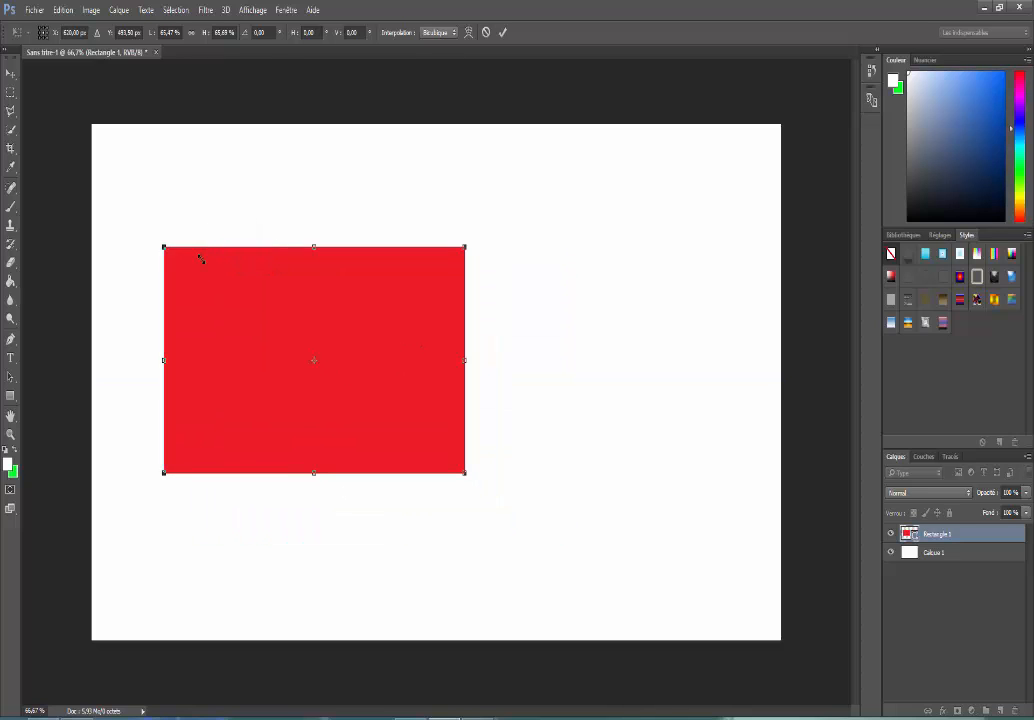
{"action": "left_click_drag", "start_coordinate": [314, 247], "coordinate": [314, 262]}
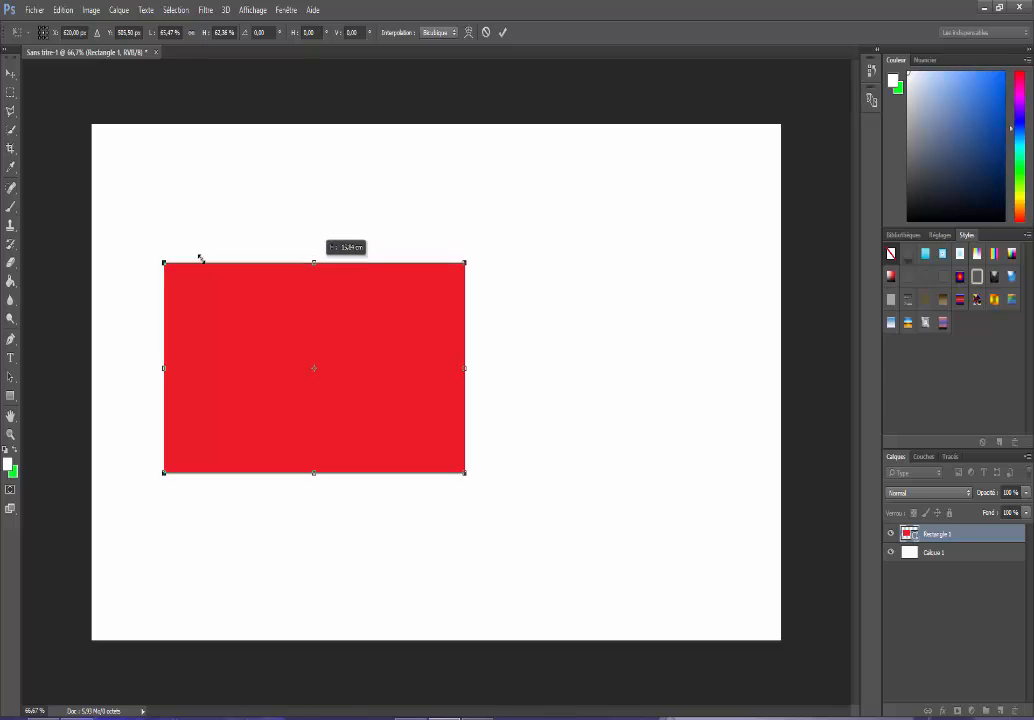
{"action": "left_click_drag", "start_coordinate": [372, 298], "coordinate": [329, 300]}
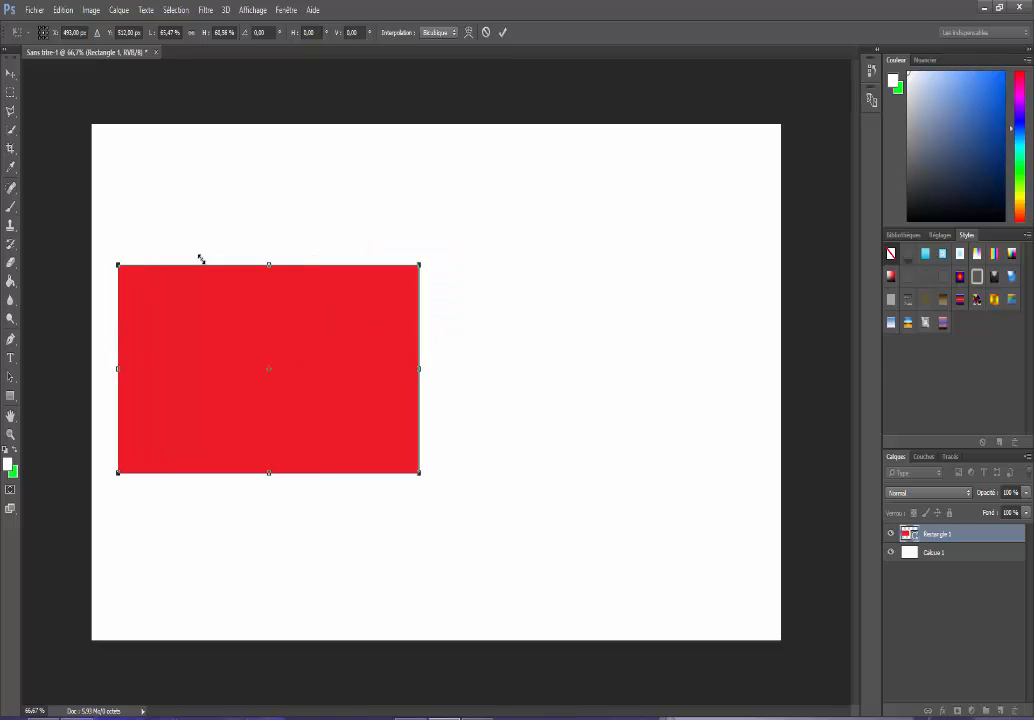
{"action": "mouse_move", "coordinate": [420, 368]}
{"action": "left_mouse_down"}
{"action": "mouse_move", "coordinate": [331, 371]}
{"action": "mouse_move", "coordinate": [366, 376]}
{"action": "mouse_move", "coordinate": [360, 369]}
{"action": "left_mouse_up"}
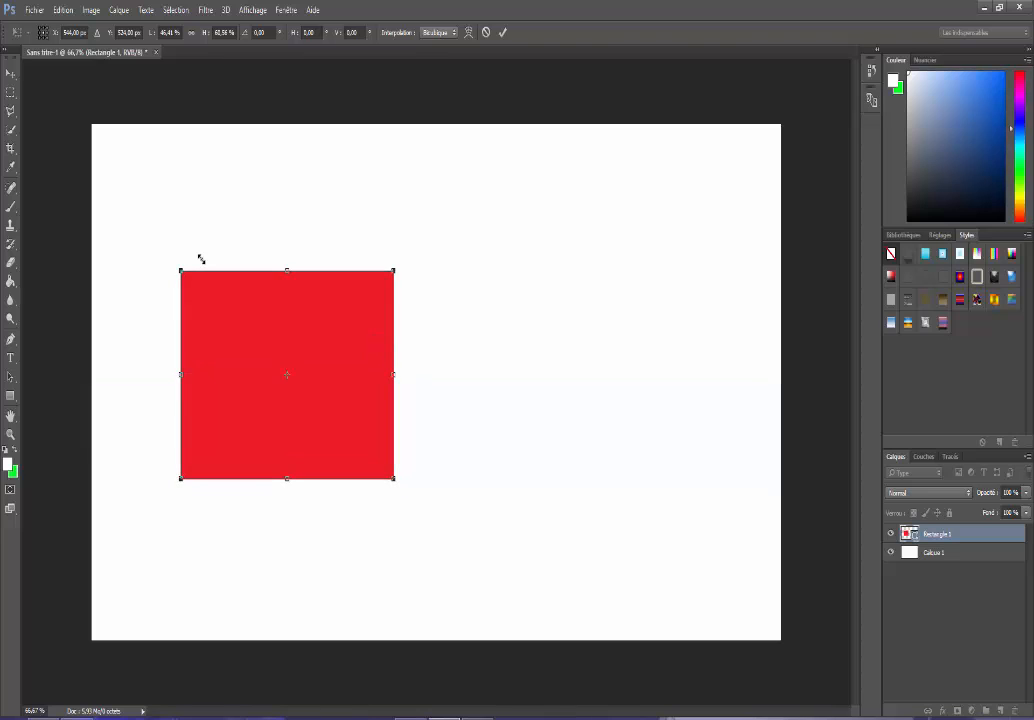
Move the shrunken red rectangle near the canvas's left edge, centred at about X 366, Y 540 px, and apply the transformation
{"action": "mouse_move", "coordinate": [343, 323]}
{"action": "left_mouse_down"}
{"action": "mouse_move", "coordinate": [469, 331]}
{"action": "mouse_move", "coordinate": [329, 331]}
{"action": "mouse_move", "coordinate": [549, 331]}
{"action": "mouse_move", "coordinate": [253, 331]}
{"action": "mouse_move", "coordinate": [338, 331]}
{"action": "mouse_move", "coordinate": [278, 331]}
{"action": "left_mouse_up"}
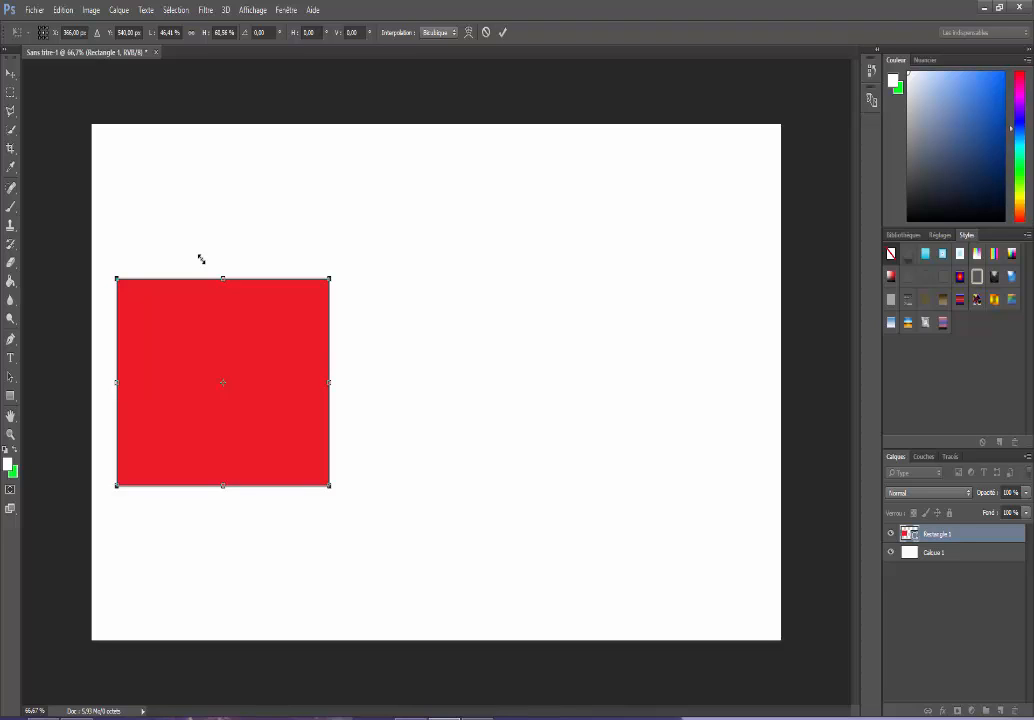
{"action": "mouse_move", "coordinate": [222, 382]}
{"action": "left_mouse_down"}
{"action": "mouse_move", "coordinate": [330, 376]}
{"action": "mouse_move", "coordinate": [236, 368]}
{"action": "left_mouse_up"}
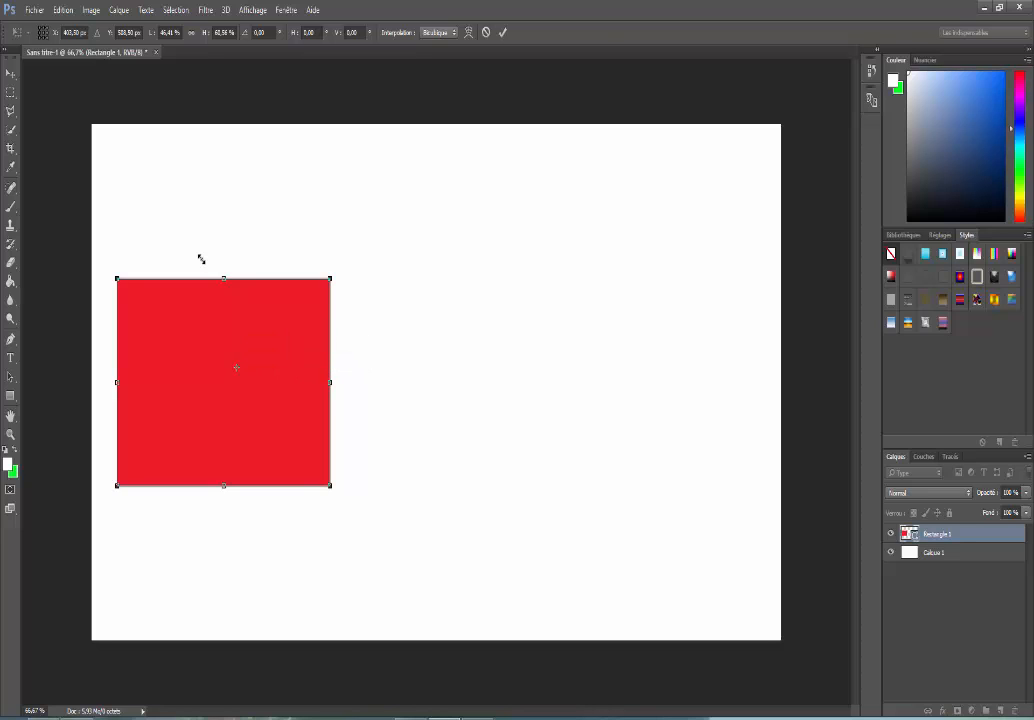
{"action": "left_click_drag", "start_coordinate": [236, 368], "coordinate": [315, 353]}
{"action": "key", "text": "j"}
{"action": "key", "text": "Return"}
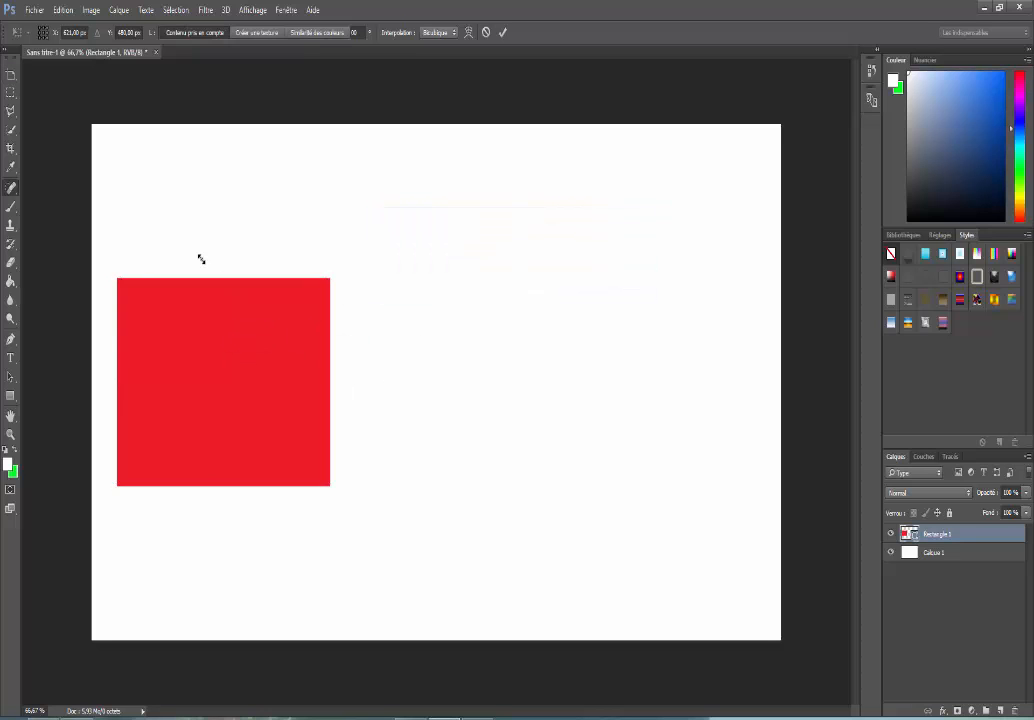
{"action": "left_click", "coordinate": [201, 259]}
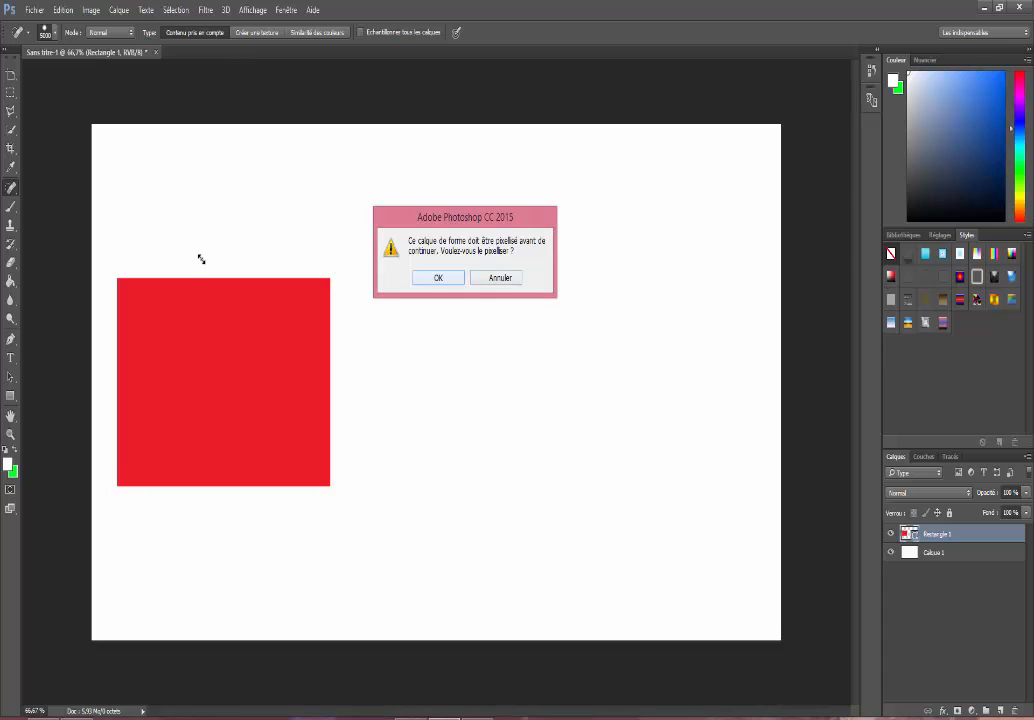
{"action": "left_click", "coordinate": [496, 278]}
Duplicate the red rectangle into the right half of the canvas and place both rectangles side by side at the same height
{"action": "left_click", "coordinate": [11, 75]}
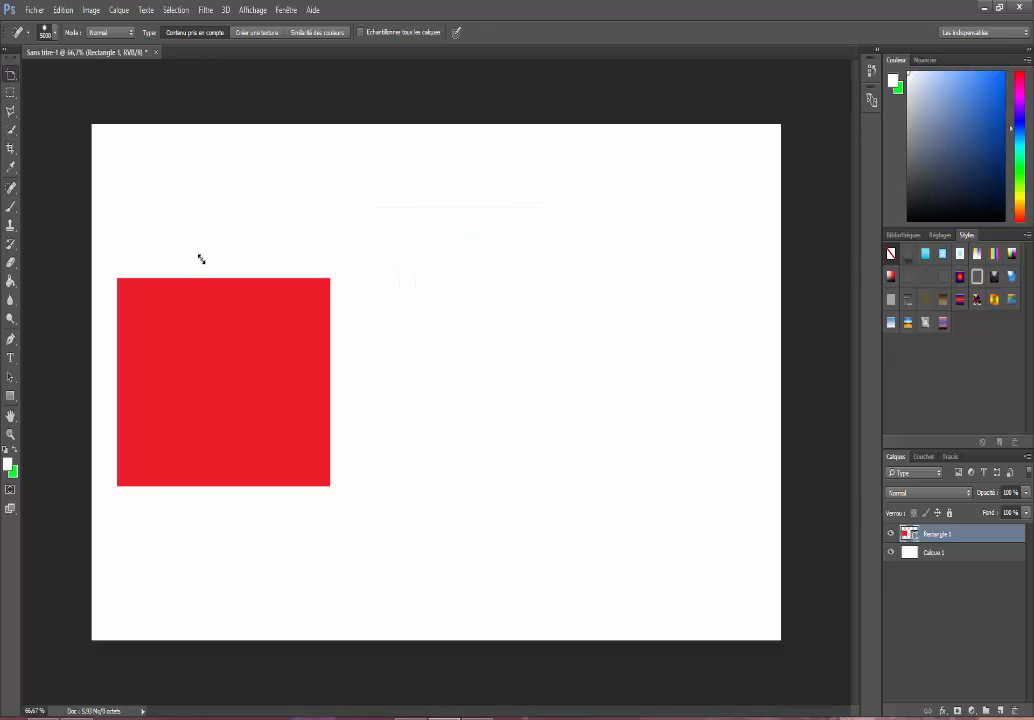
{"action": "left_click", "coordinate": [62, 71]}
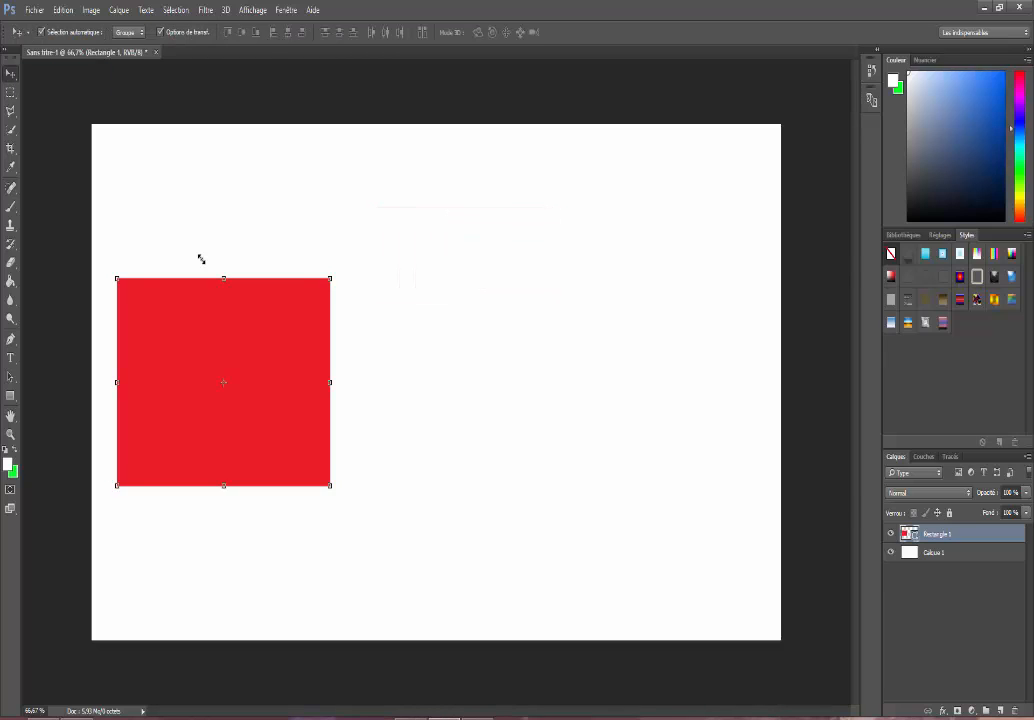
{"action": "mouse_move", "coordinate": [200, 290]}
{"action": "left_mouse_down"}
{"action": "mouse_move", "coordinate": [249, 305]}
{"action": "mouse_move", "coordinate": [216, 283]}
{"action": "mouse_move", "coordinate": [563, 304]}
{"action": "mouse_move", "coordinate": [535, 280]}
{"action": "mouse_move", "coordinate": [527, 288]}
{"action": "mouse_move", "coordinate": [586, 295]}
{"action": "left_mouse_up"}
{"action": "mouse_move", "coordinate": [326, 310]}
{"action": "left_mouse_down"}
{"action": "mouse_move", "coordinate": [439, 310]}
{"action": "mouse_move", "coordinate": [348, 310]}
{"action": "left_mouse_up"}
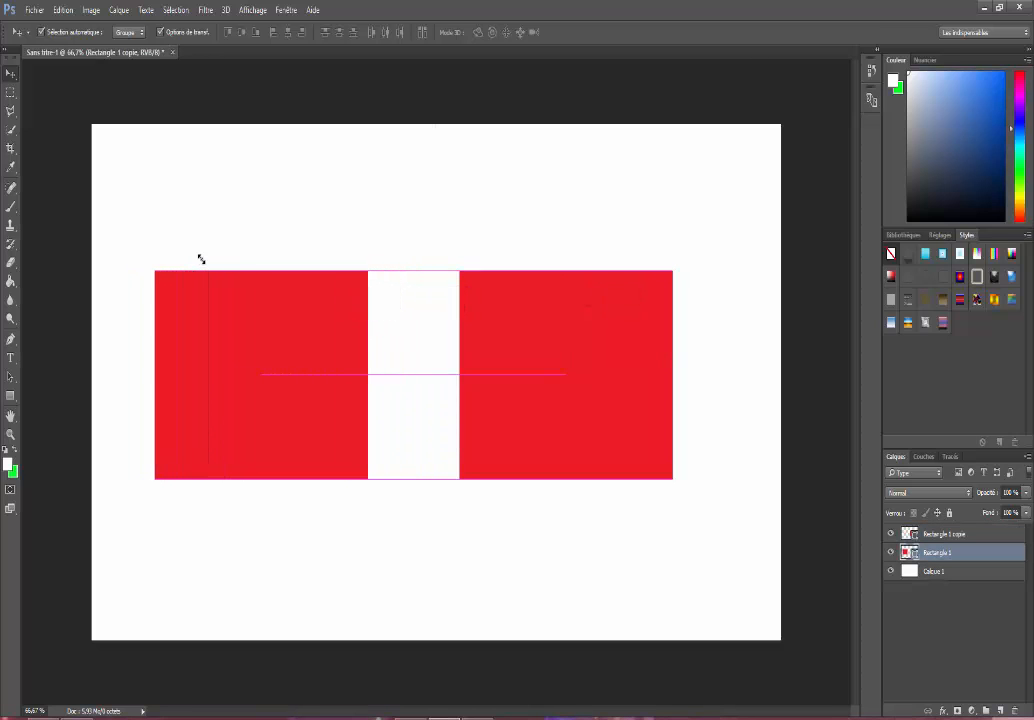
{"action": "mouse_move", "coordinate": [574, 353]}
{"action": "left_mouse_down"}
{"action": "mouse_move", "coordinate": [535, 346]}
{"action": "mouse_move", "coordinate": [543, 327]}
{"action": "mouse_move", "coordinate": [562, 338]}
{"action": "left_mouse_up"}
{"action": "mouse_move", "coordinate": [379, 333]}
{"action": "left_mouse_down"}
{"action": "mouse_move", "coordinate": [457, 316]}
{"action": "mouse_move", "coordinate": [356, 312]}
{"action": "left_mouse_up"}
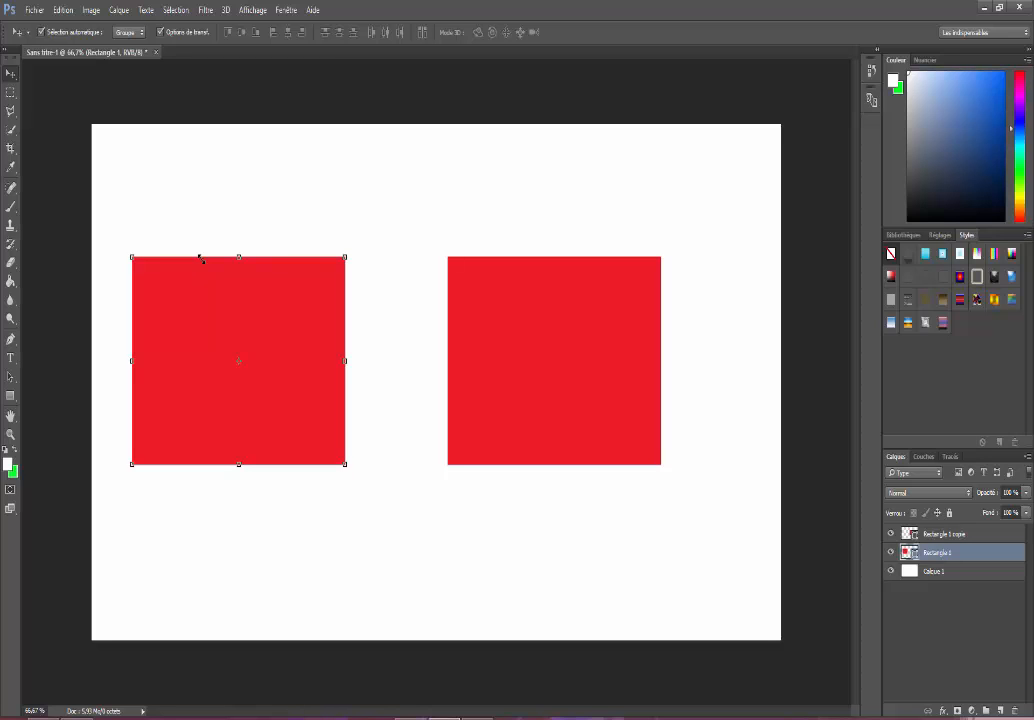
Set the foreground colour to pink, ff0072
{"action": "left_click", "coordinate": [8, 464]}
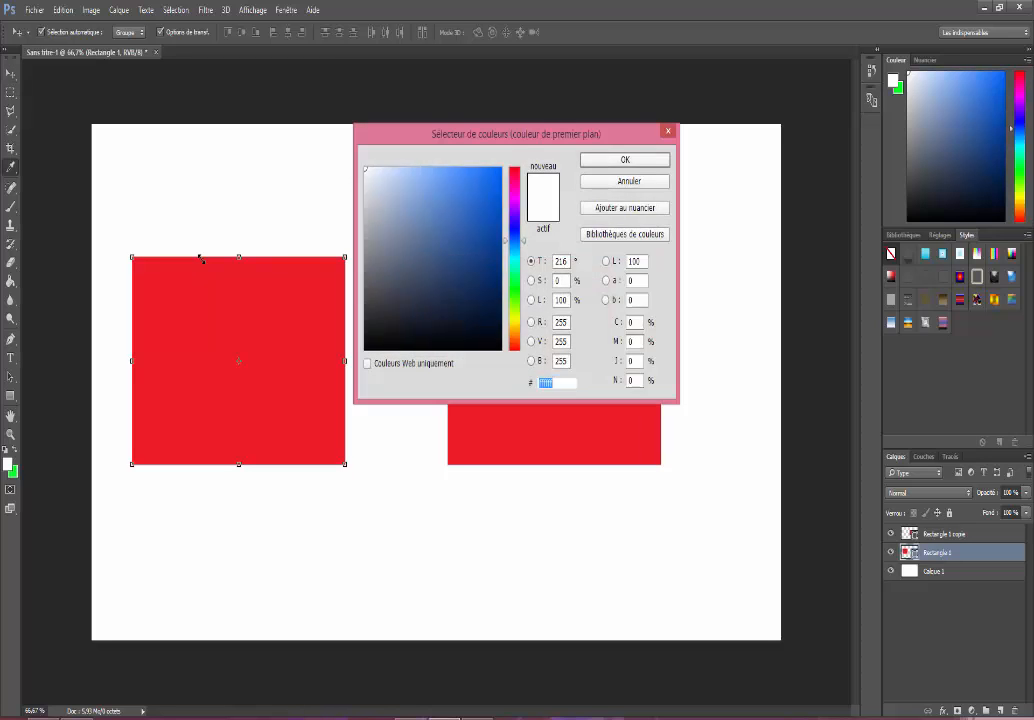
{"action": "type", "text": "0066ff"}
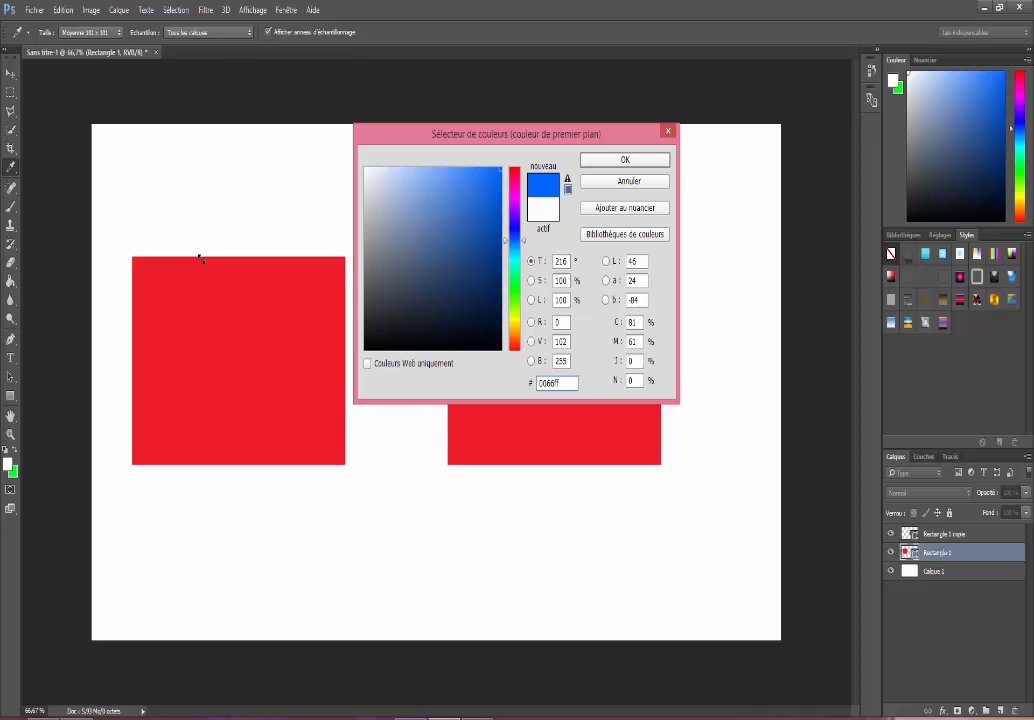
{"action": "mouse_move", "coordinate": [514, 240]}
{"action": "left_mouse_down"}
{"action": "mouse_move", "coordinate": [514, 168]}
{"action": "mouse_move", "coordinate": [514, 181]}
{"action": "left_mouse_up"}
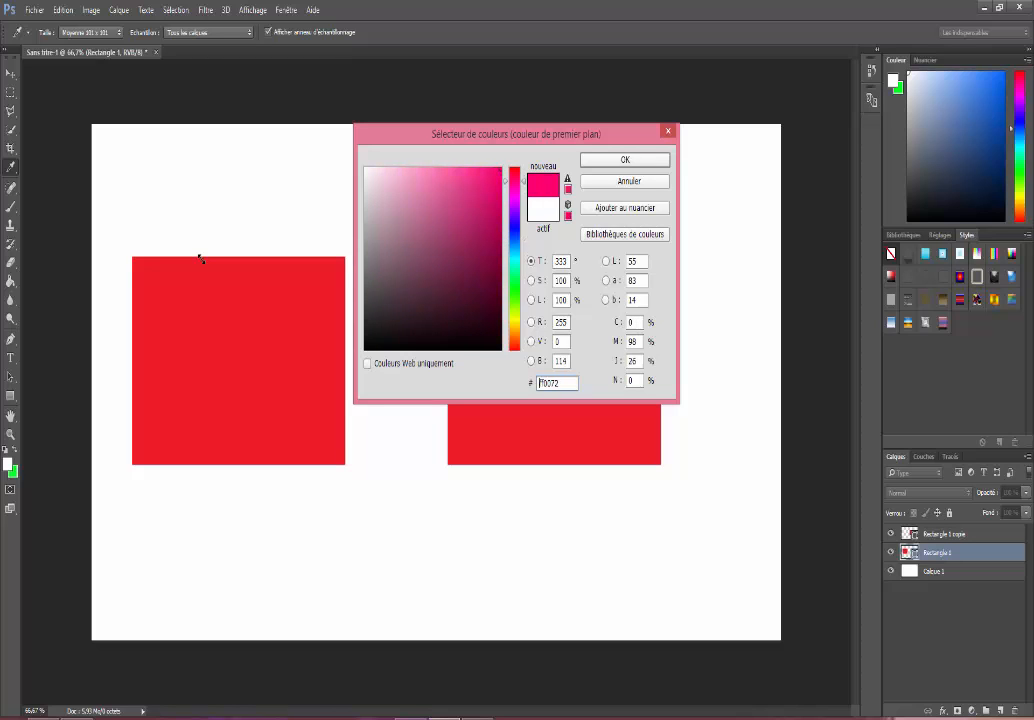
{"action": "left_click", "coordinate": [625, 160]}
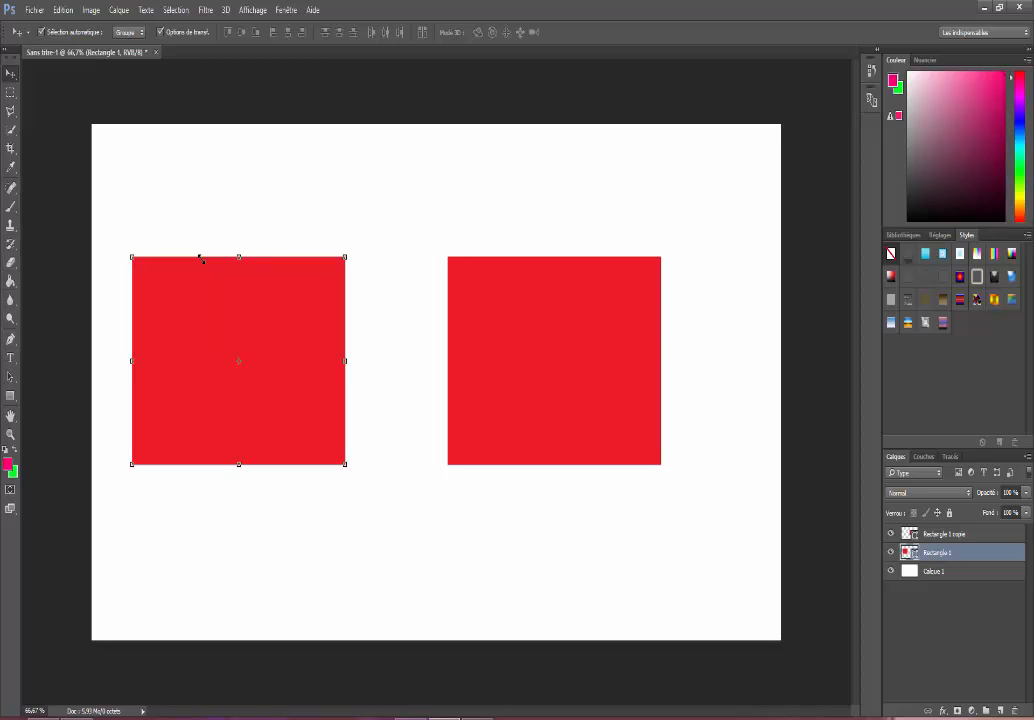
Rasterize the left rectangle's layer and fill the background layer Calque 1 with the pink foreground colour using the Paint Bucket
{"action": "left_click", "coordinate": [10, 282]}
{"action": "left_click", "coordinate": [215, 325]}
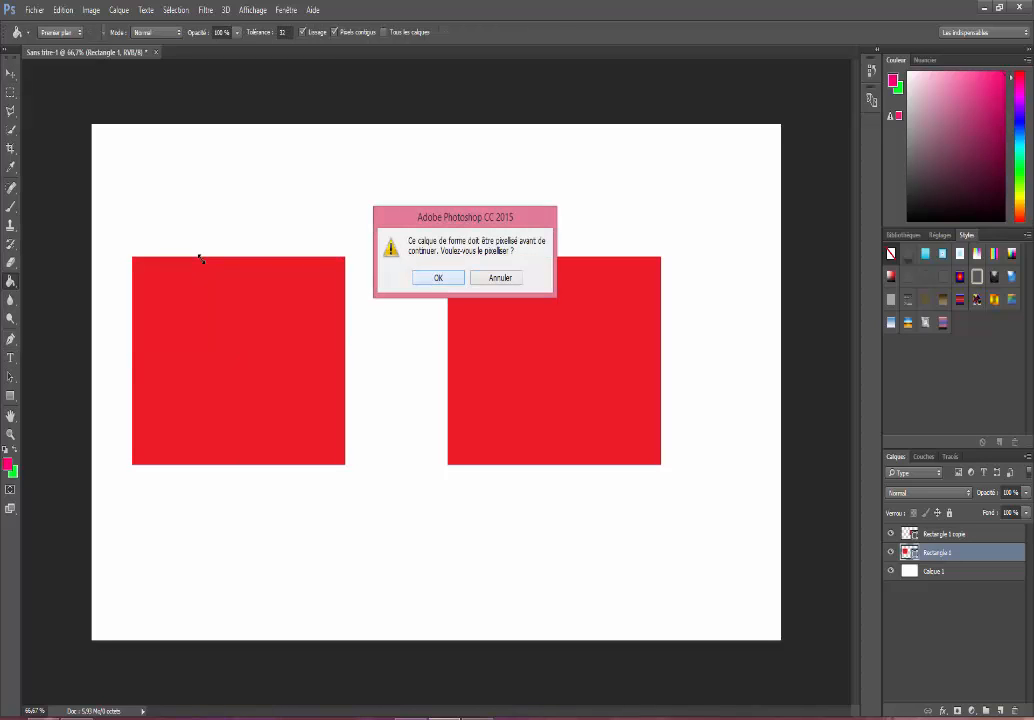
{"action": "left_click", "coordinate": [438, 277]}
{"action": "left_click", "coordinate": [935, 571]}
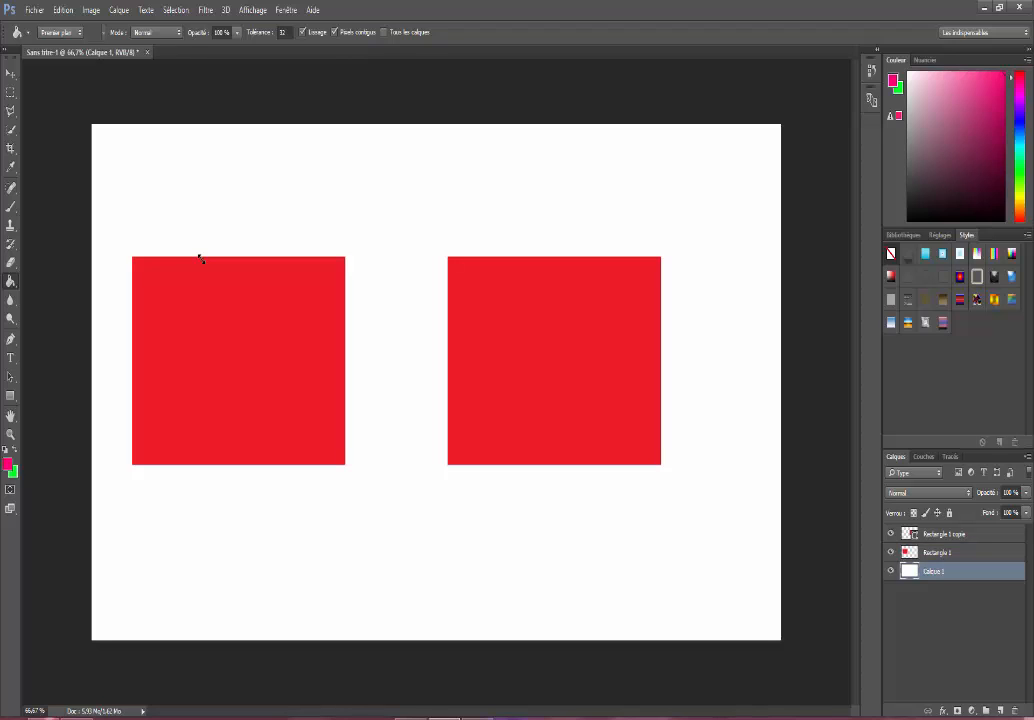
{"action": "left_click", "coordinate": [200, 259]}
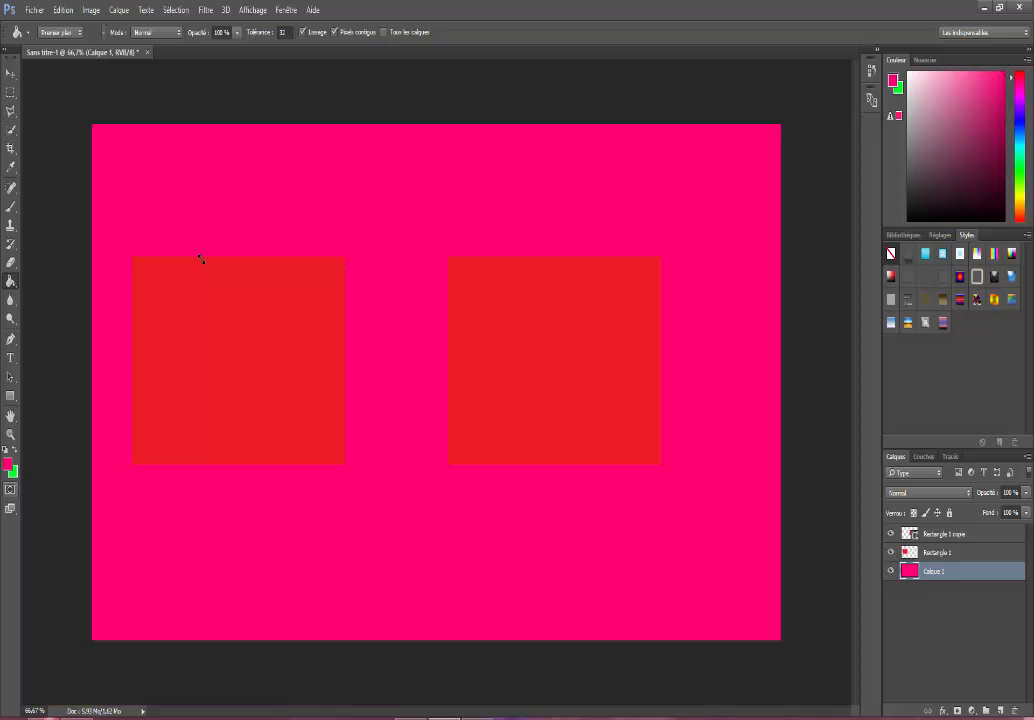
Set the foreground colour to blue, 0024ff, and fill the background layer Calque 1 with it using the Paint Bucket
{"action": "left_click", "coordinate": [8, 465]}
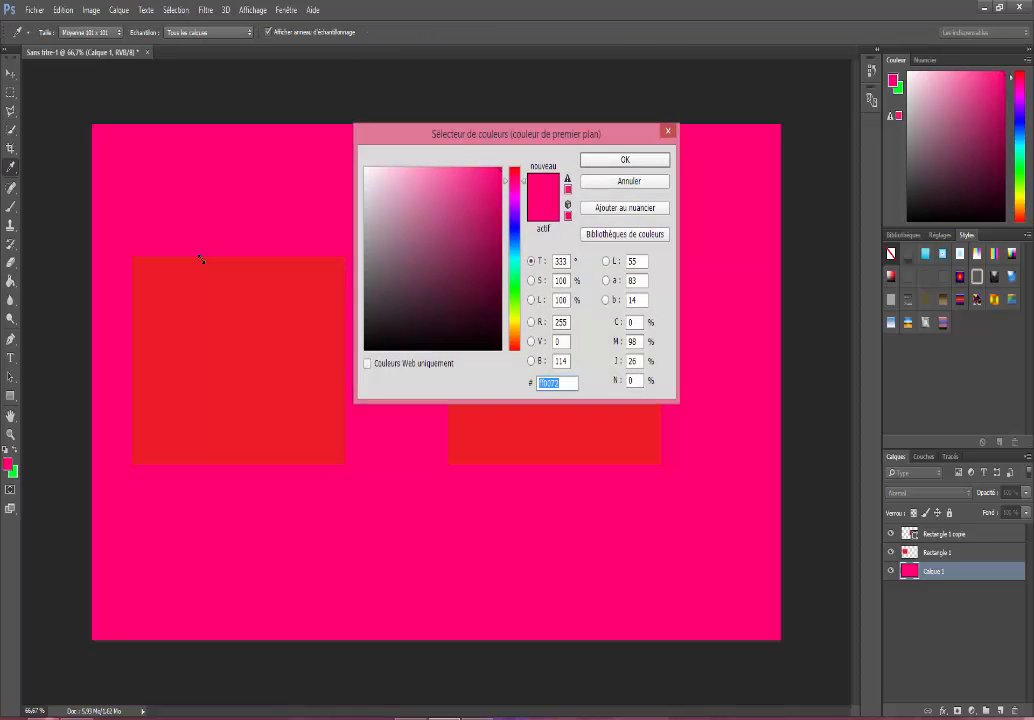
{"action": "type", "text": "0024ff"}
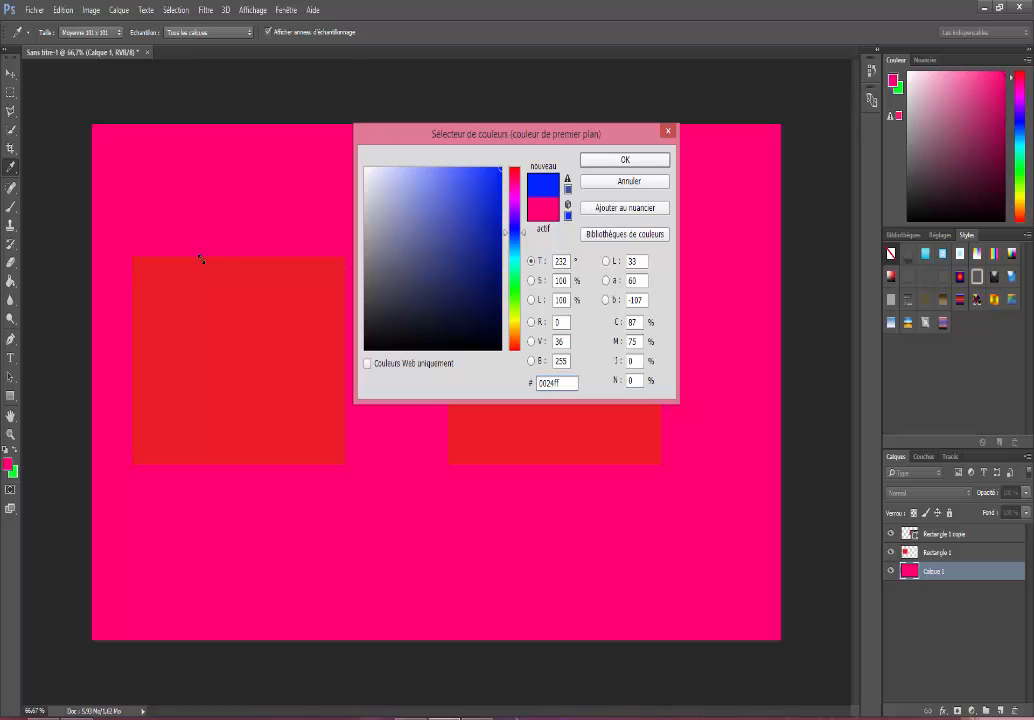
{"action": "key", "text": "Return"}
{"action": "key", "text": "g"}
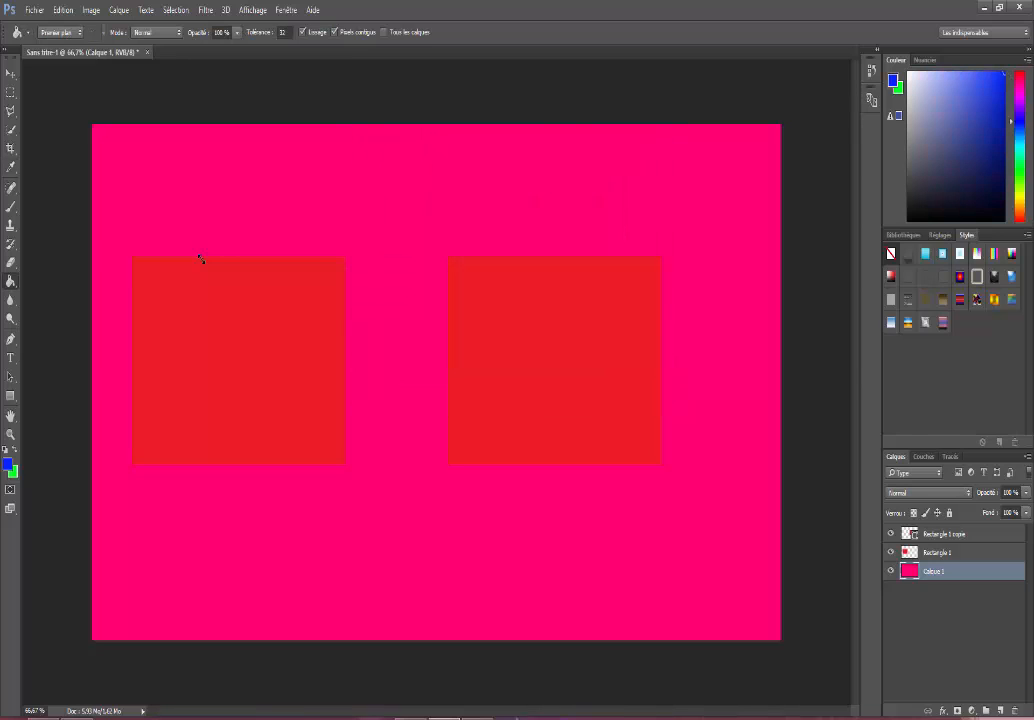
{"action": "left_click", "coordinate": [200, 259]}
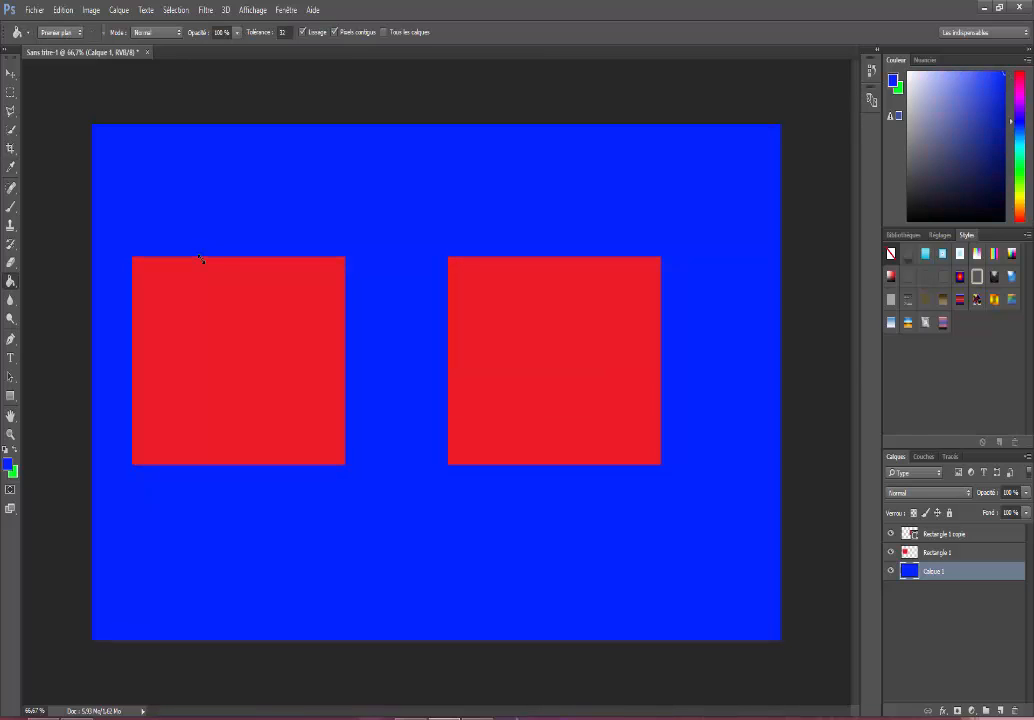
Raise the left red rectangle slightly, then shrink the right one to about 86% width and 87% height flush against it and apply the transformation
{"action": "key", "text": "v"}
{"action": "left_click_drag", "start_coordinate": [200, 259], "coordinate": [201, 259]}
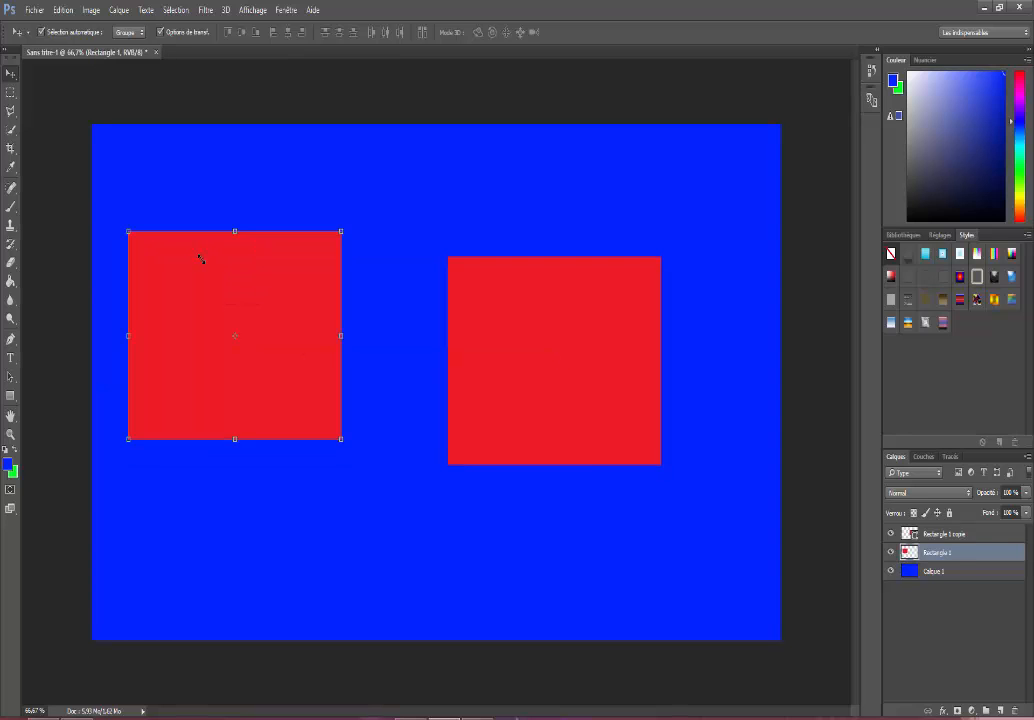
{"action": "left_click_drag", "start_coordinate": [512, 353], "coordinate": [510, 318]}
{"action": "left_click_drag", "start_coordinate": [447, 222], "coordinate": [477, 248]}
{"action": "mouse_move", "coordinate": [601, 323]}
{"action": "left_mouse_down"}
{"action": "mouse_move", "coordinate": [477, 333]}
{"action": "mouse_move", "coordinate": [443, 317]}
{"action": "mouse_move", "coordinate": [467, 333]}
{"action": "left_mouse_up"}
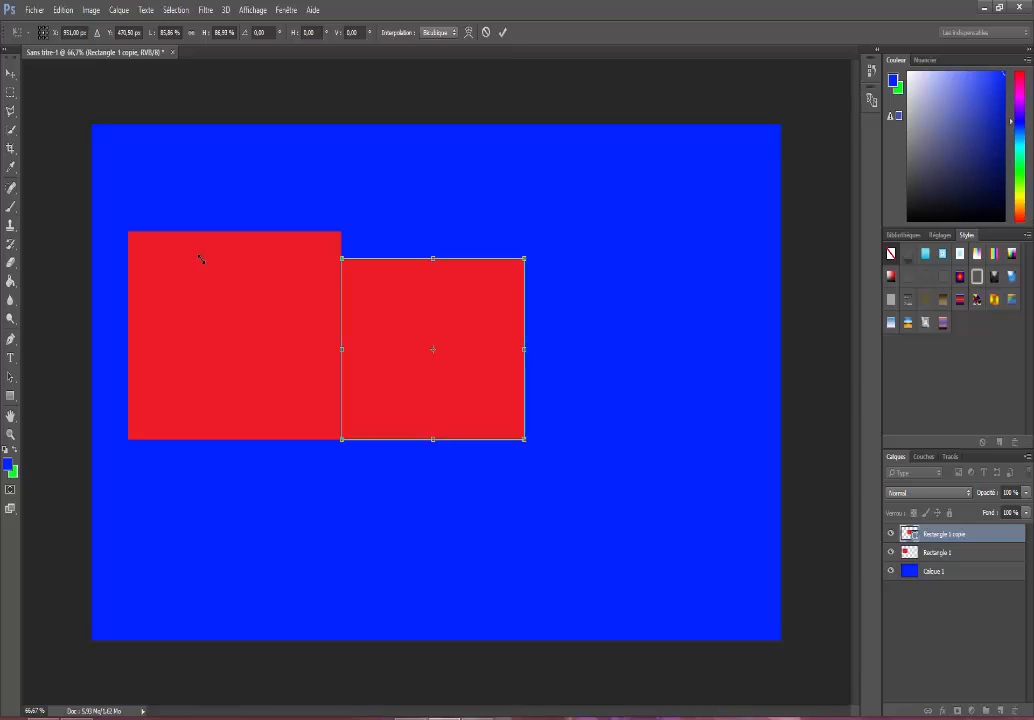
{"action": "left_click", "coordinate": [438, 33]}
{"action": "left_click", "coordinate": [438, 33]}
{"action": "mouse_move", "coordinate": [400, 290]}
{"action": "left_mouse_down"}
{"action": "mouse_move", "coordinate": [539, 311]}
{"action": "mouse_move", "coordinate": [439, 258]}
{"action": "mouse_move", "coordinate": [399, 290]}
{"action": "left_mouse_up"}
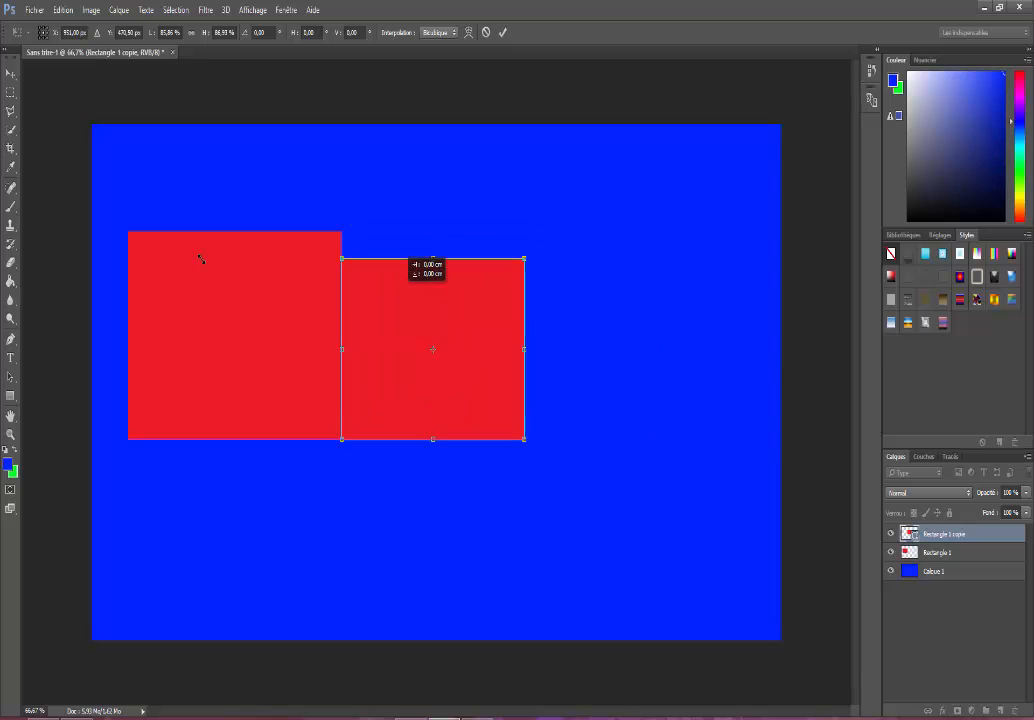
{"action": "left_click_drag", "start_coordinate": [494, 318], "coordinate": [485, 318]}
{"action": "left_click_drag", "start_coordinate": [412, 319], "coordinate": [420, 319]}
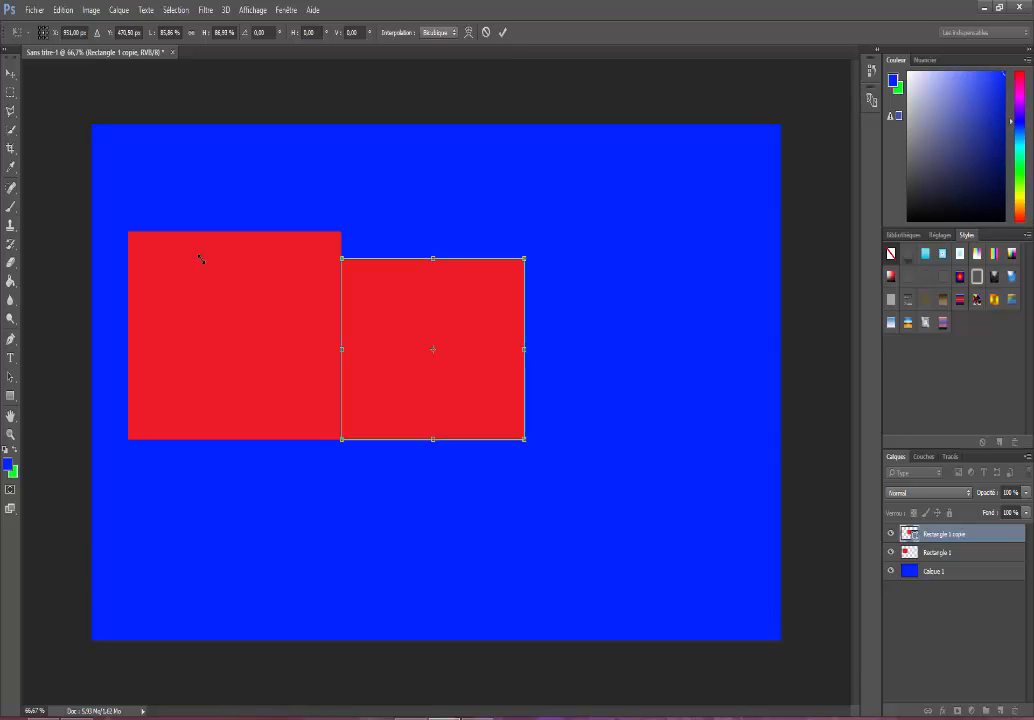
{"action": "key", "text": "t"}
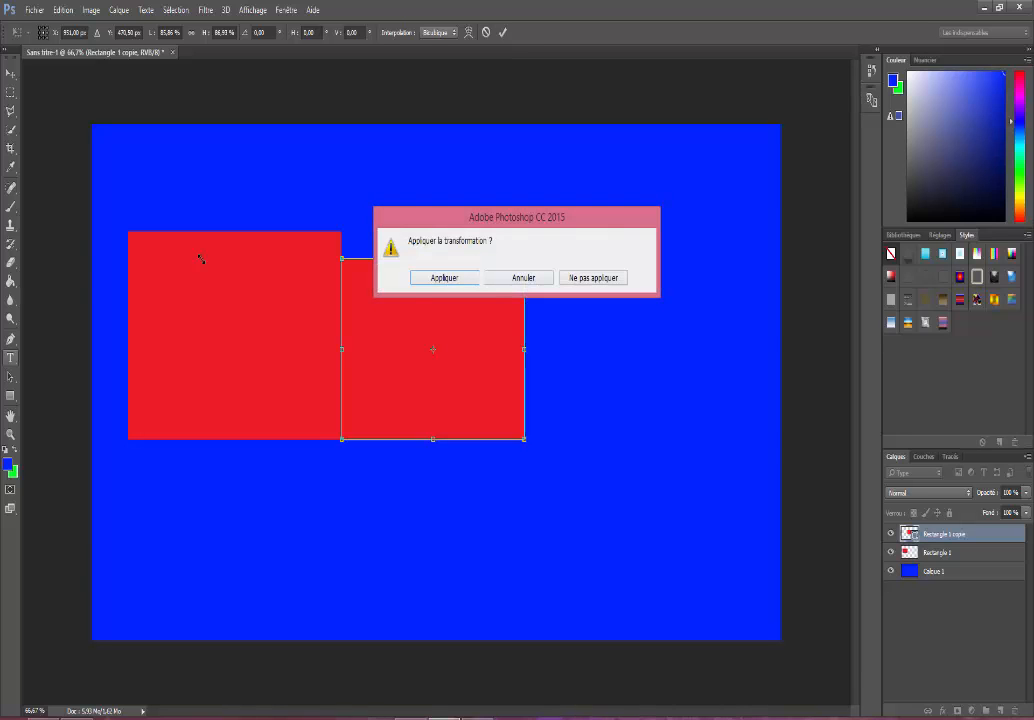
{"action": "key", "text": "Return"}
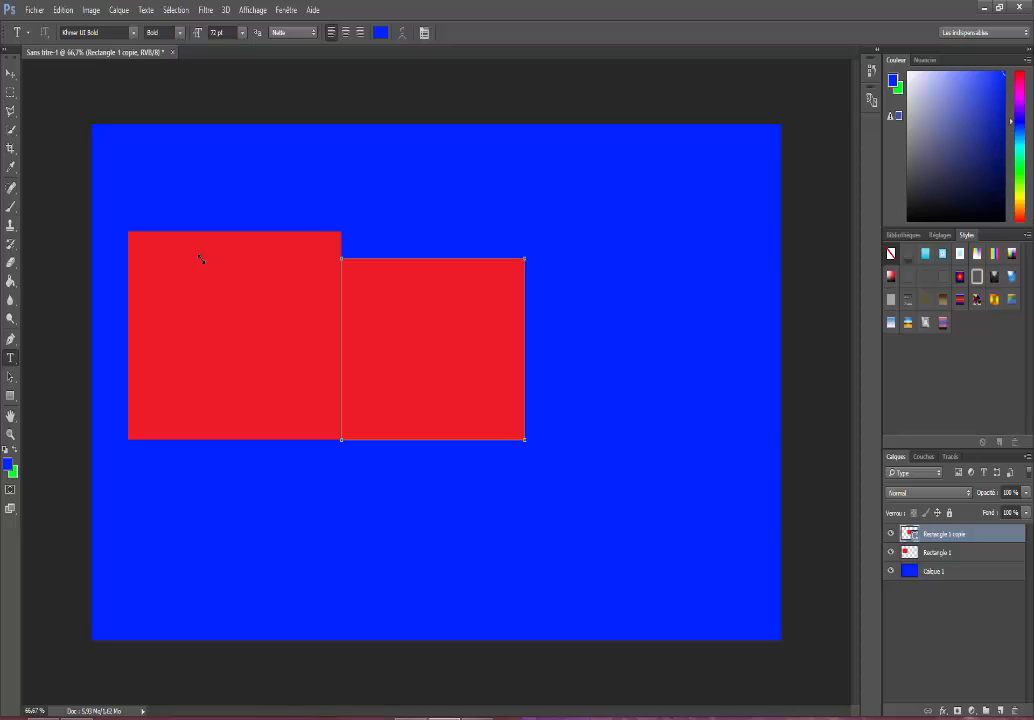
{"action": "key", "text": "alt+bracketleft"}
{"action": "left_click", "coordinate": [262, 283]}
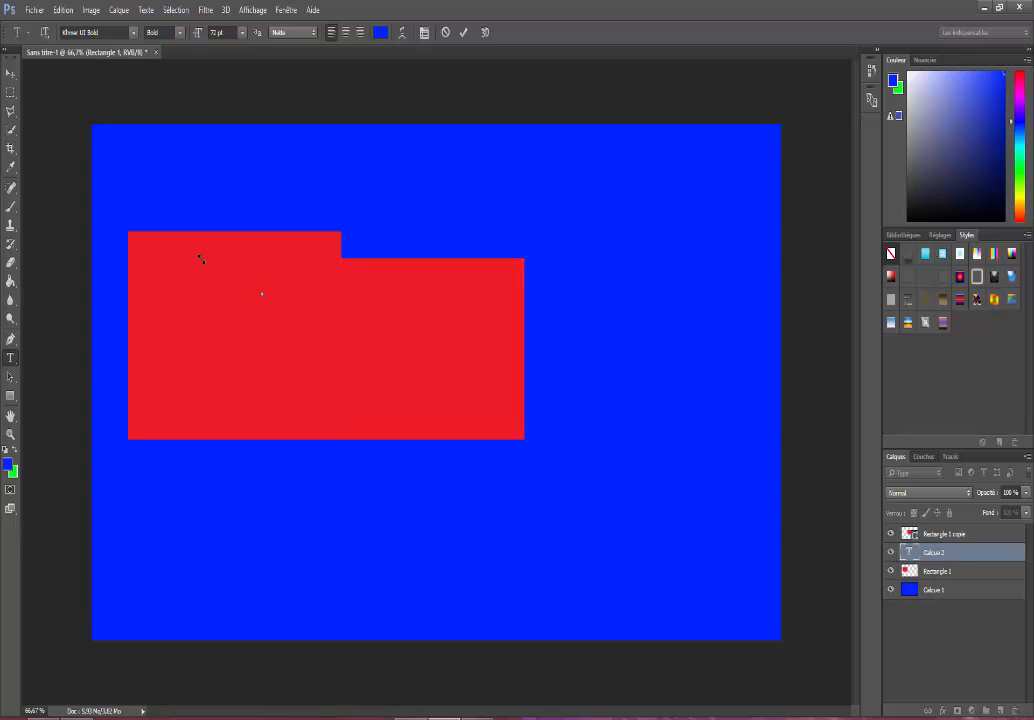
{"action": "key", "text": "Escape"}
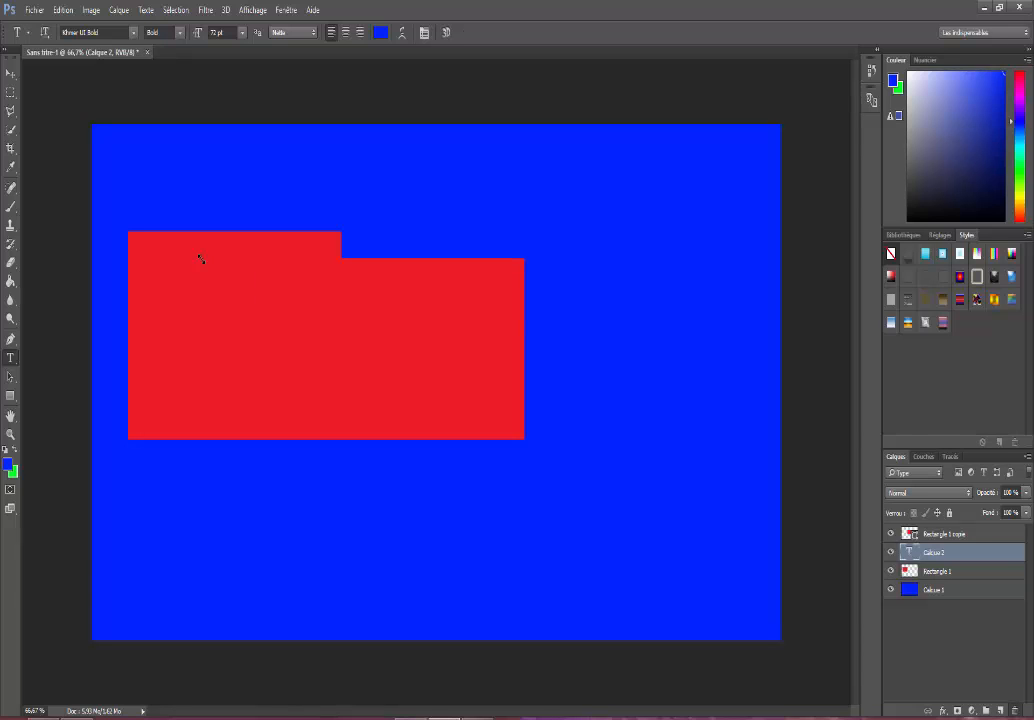
{"action": "key", "text": "Delete"}
{"action": "key", "text": "Return"}
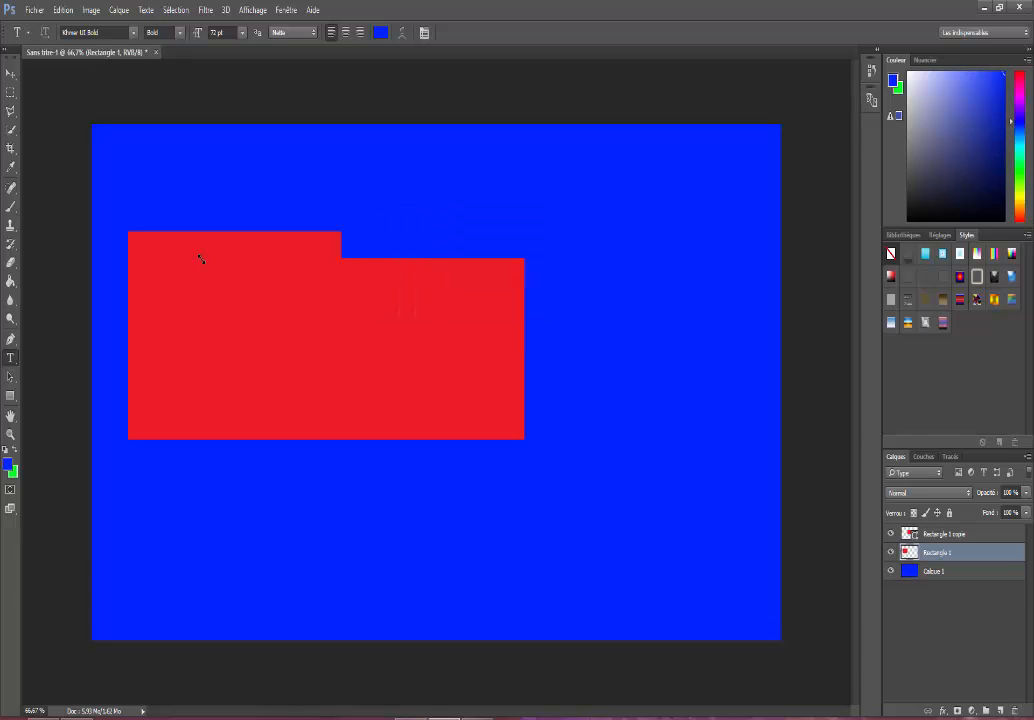
Reduce the left rectangle's height to about 87% so its upper edge lines up with the right one, and apply the transformation
{"action": "left_click", "coordinate": [10, 74]}
{"action": "mouse_move", "coordinate": [251, 336]}
{"action": "left_mouse_down"}
{"action": "mouse_move", "coordinate": [224, 318]}
{"action": "mouse_move", "coordinate": [251, 336]}
{"action": "left_mouse_up"}
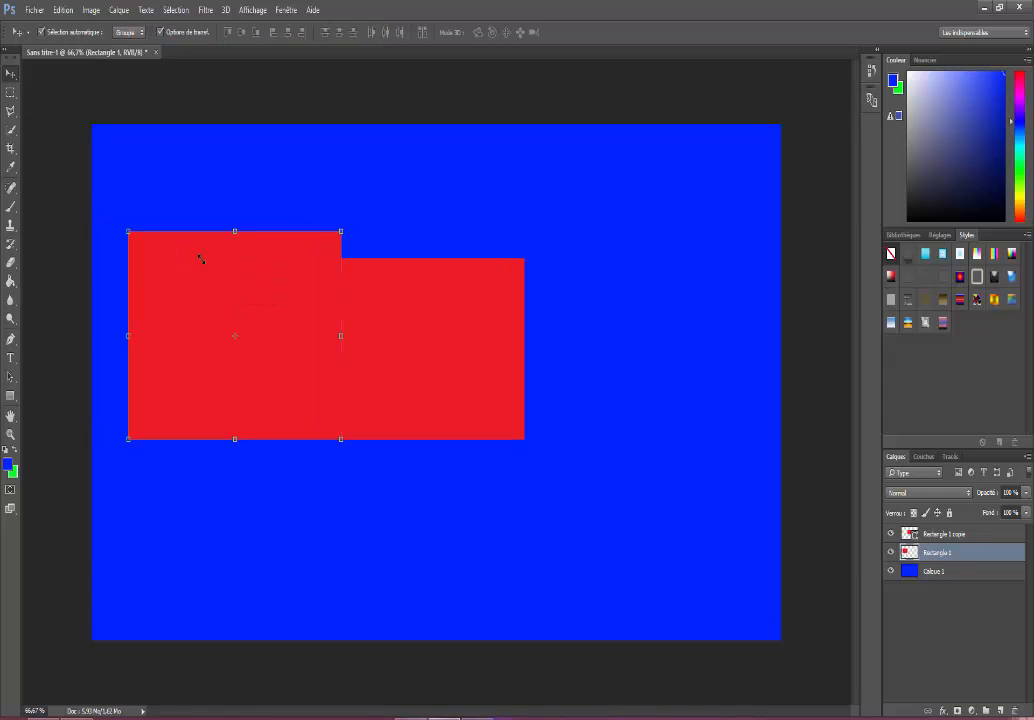
{"action": "left_click_drag", "start_coordinate": [235, 231], "coordinate": [235, 258]}
{"action": "mouse_move", "coordinate": [548, 365]}
{"action": "left_mouse_down"}
{"action": "mouse_move", "coordinate": [655, 372]}
{"action": "mouse_move", "coordinate": [645, 362]}
{"action": "left_mouse_up"}
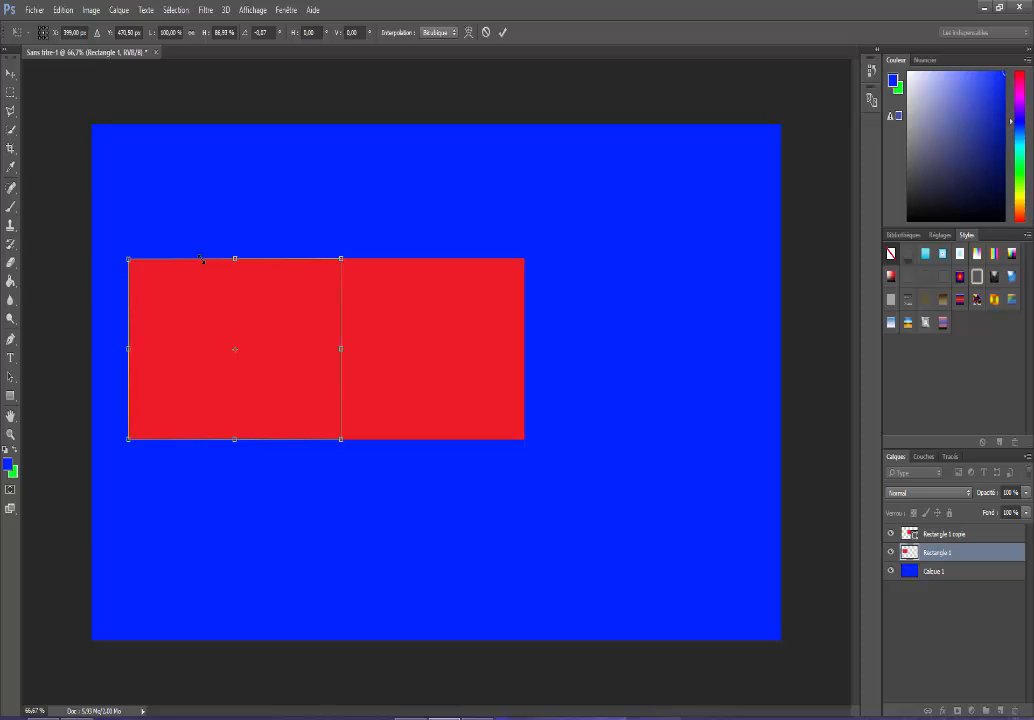
{"action": "left_click", "coordinate": [10, 74]}
{"action": "key", "text": "Return"}
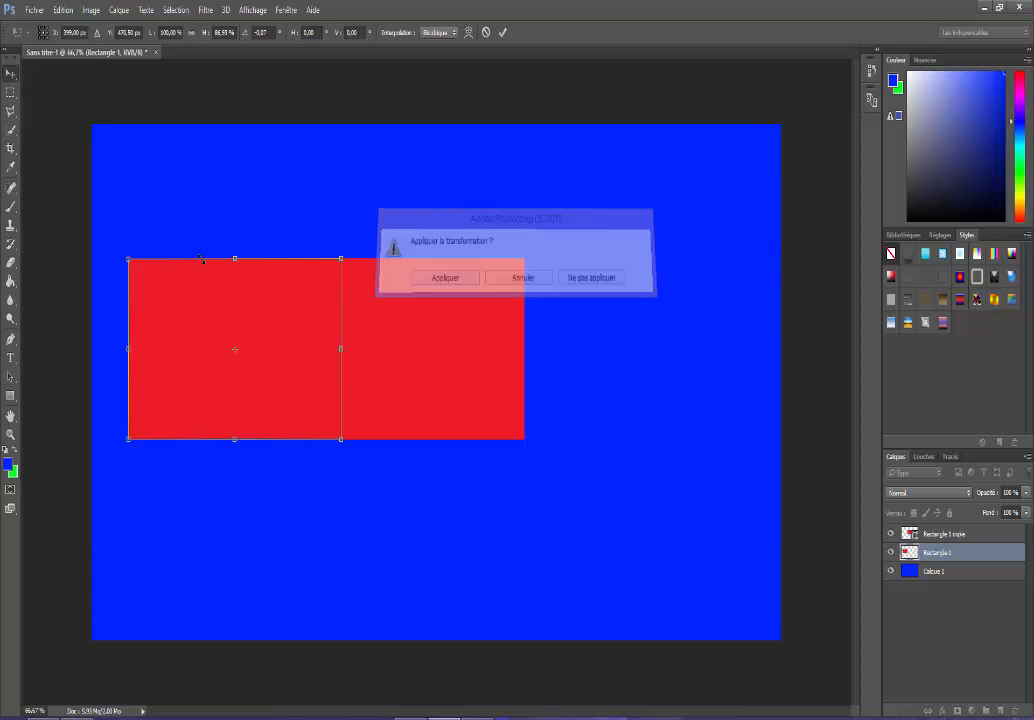
Separate the two red rectangles, moving the right one well into the canvas's right half and the left one slightly inward
{"action": "mouse_move", "coordinate": [201, 259]}
{"action": "left_mouse_down"}
{"action": "mouse_move", "coordinate": [193, 243]}
{"action": "mouse_move", "coordinate": [201, 259]}
{"action": "left_mouse_up"}
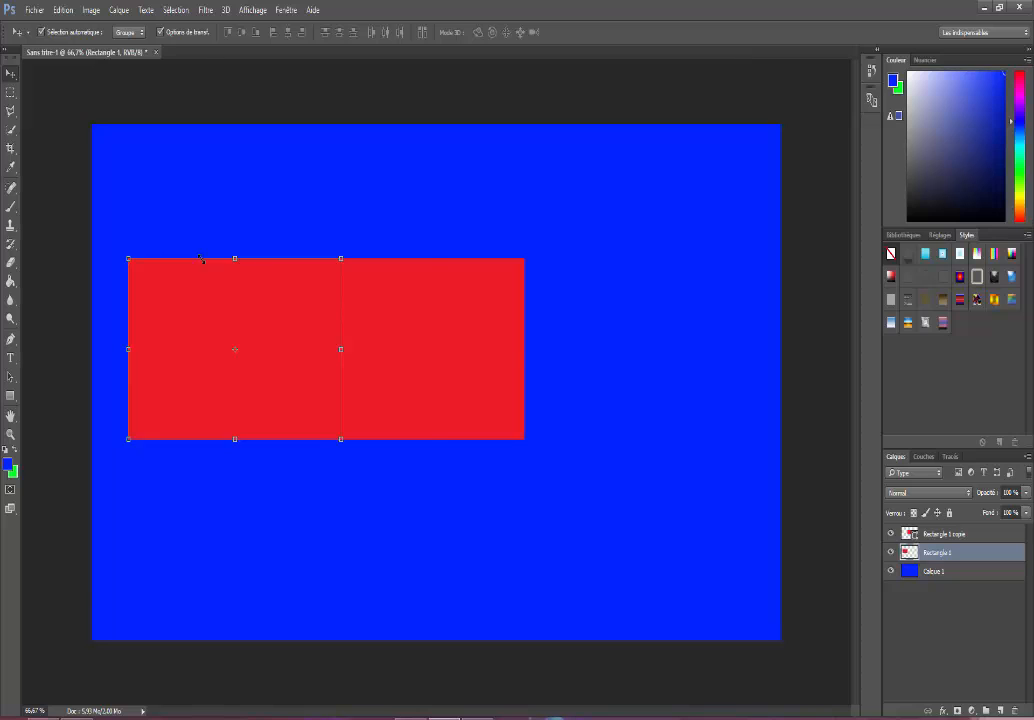
{"action": "mouse_move", "coordinate": [460, 339]}
{"action": "left_mouse_down"}
{"action": "mouse_move", "coordinate": [546, 353]}
{"action": "mouse_move", "coordinate": [636, 346]}
{"action": "mouse_move", "coordinate": [451, 332]}
{"action": "mouse_move", "coordinate": [456, 345]}
{"action": "mouse_move", "coordinate": [492, 345]}
{"action": "mouse_move", "coordinate": [457, 336]}
{"action": "mouse_move", "coordinate": [539, 345]}
{"action": "mouse_move", "coordinate": [603, 337]}
{"action": "left_mouse_up"}
{"action": "left_click_drag", "start_coordinate": [306, 345], "coordinate": [323, 345]}
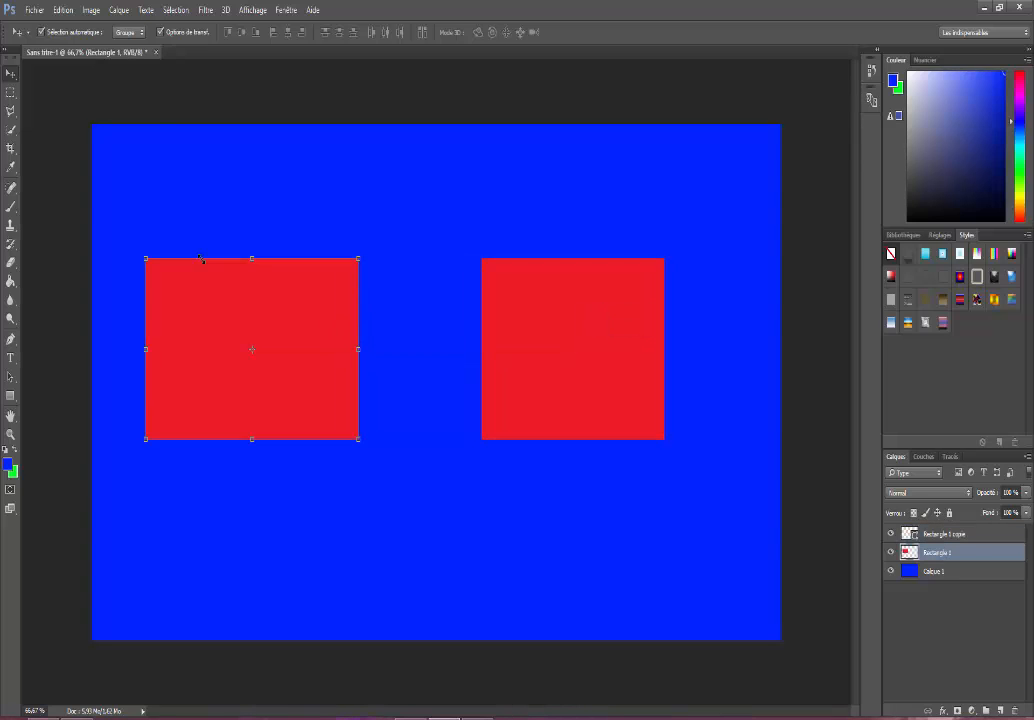
Add a text line above the rectangles reading "N'hésite pas a regarder mes autre video!"
{"action": "key", "text": "t"}
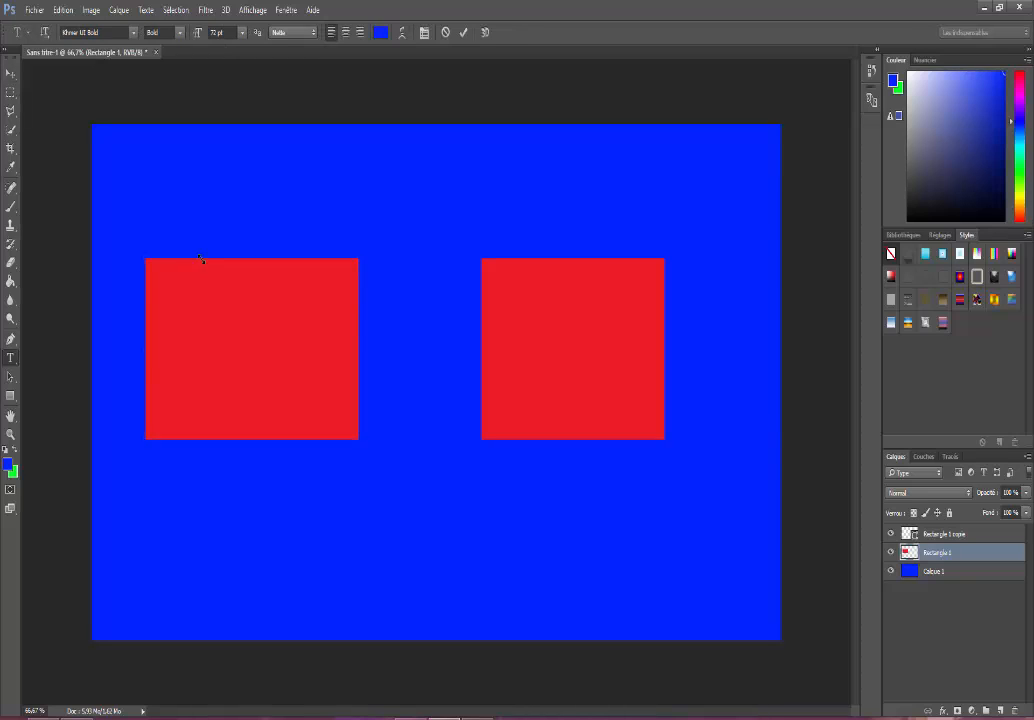
{"action": "left_click", "coordinate": [256, 170]}
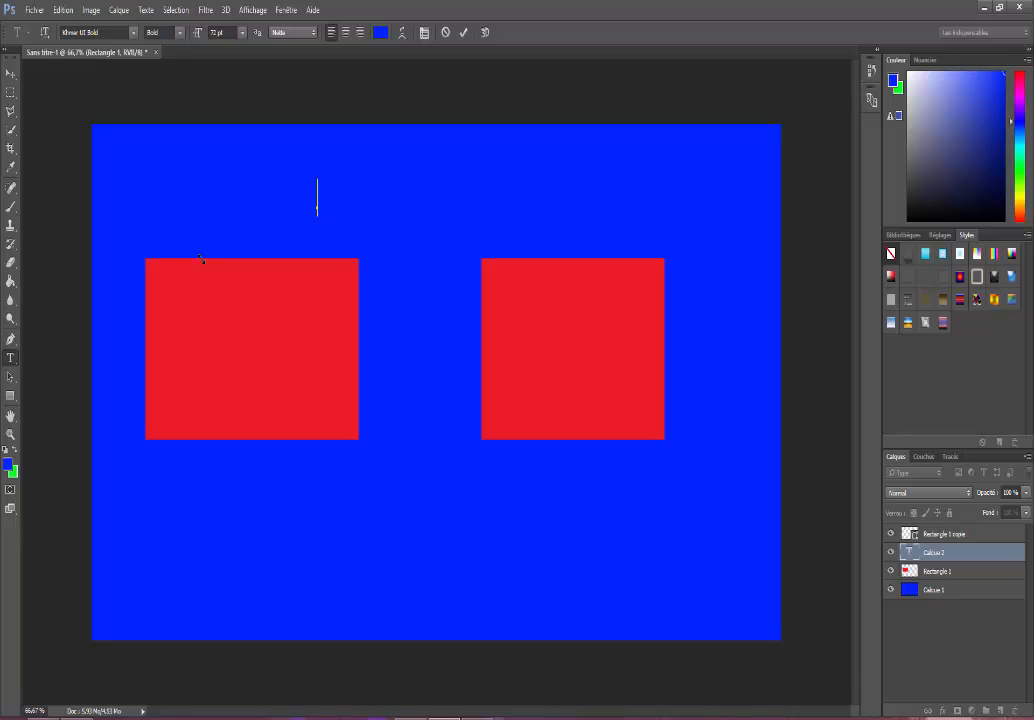
{"action": "type", "text": "Hi"}
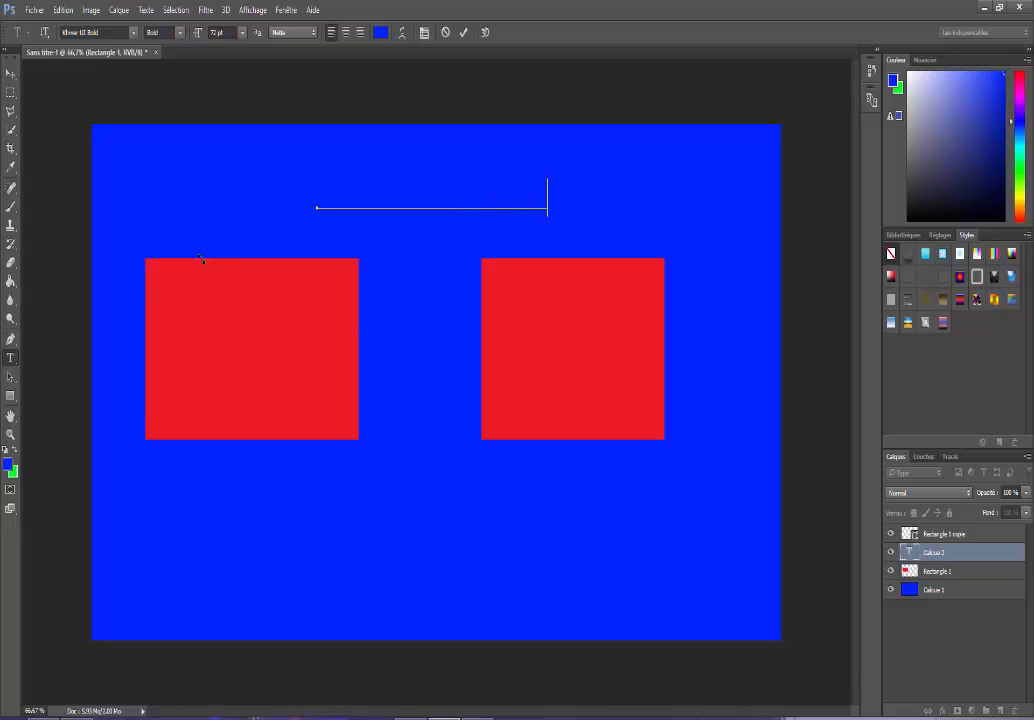
{"action": "type", "text": "tuer "}
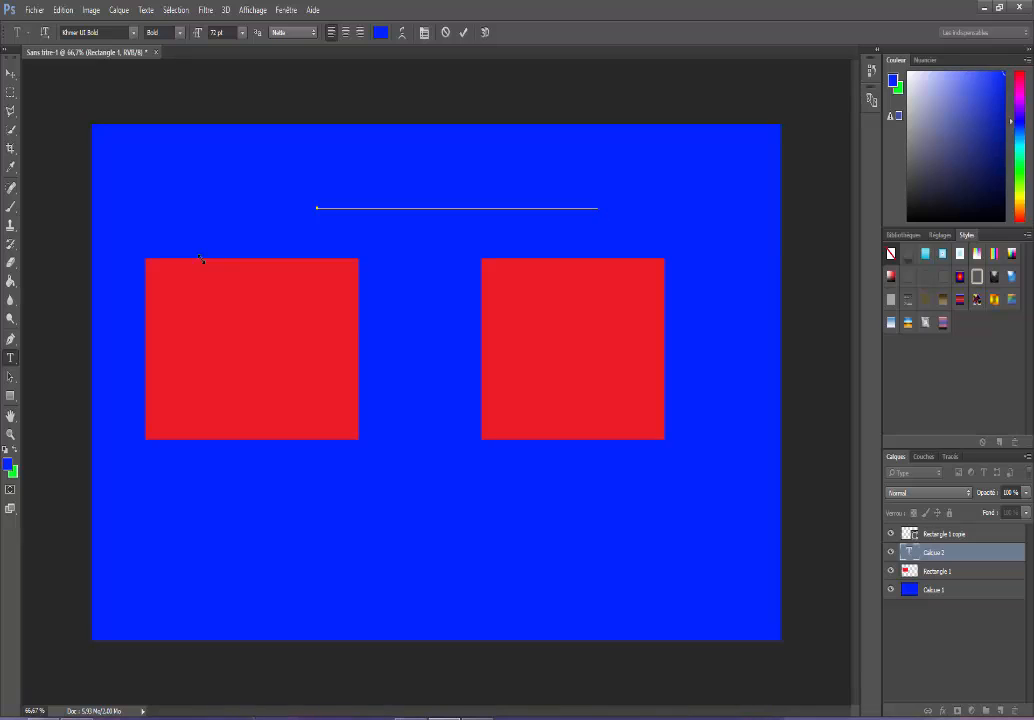
{"action": "type", "text": "les"}
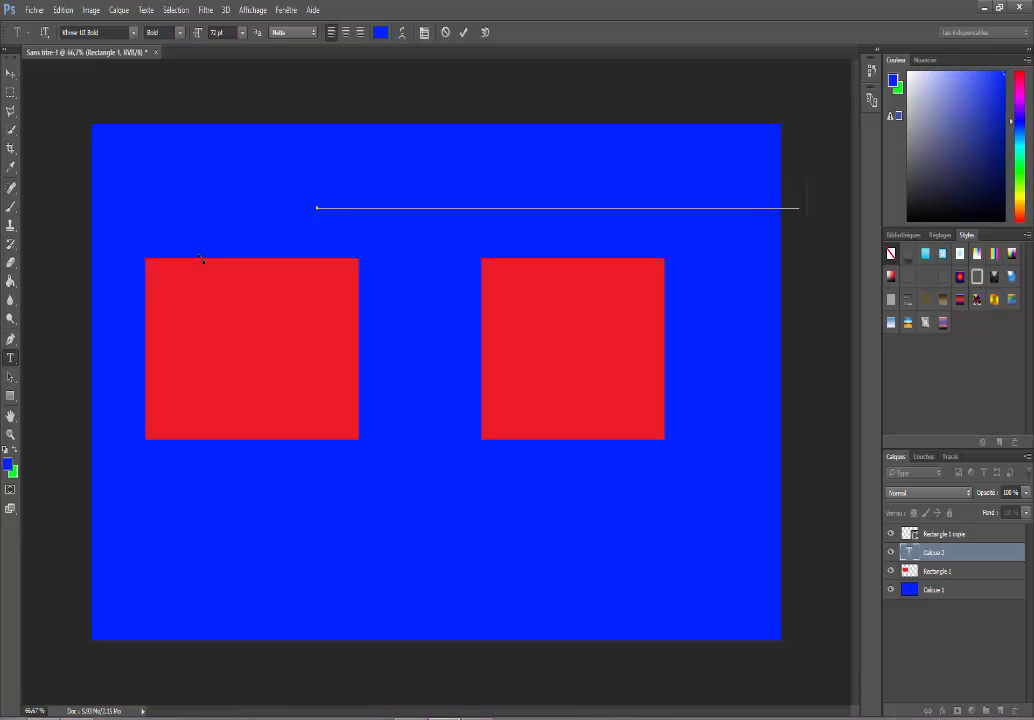
Select the whole heading text and change its font to Lithos Pro Black
{"action": "left_click_drag", "start_coordinate": [806, 199], "coordinate": [316, 199]}
{"action": "left_click", "coordinate": [94, 33]}
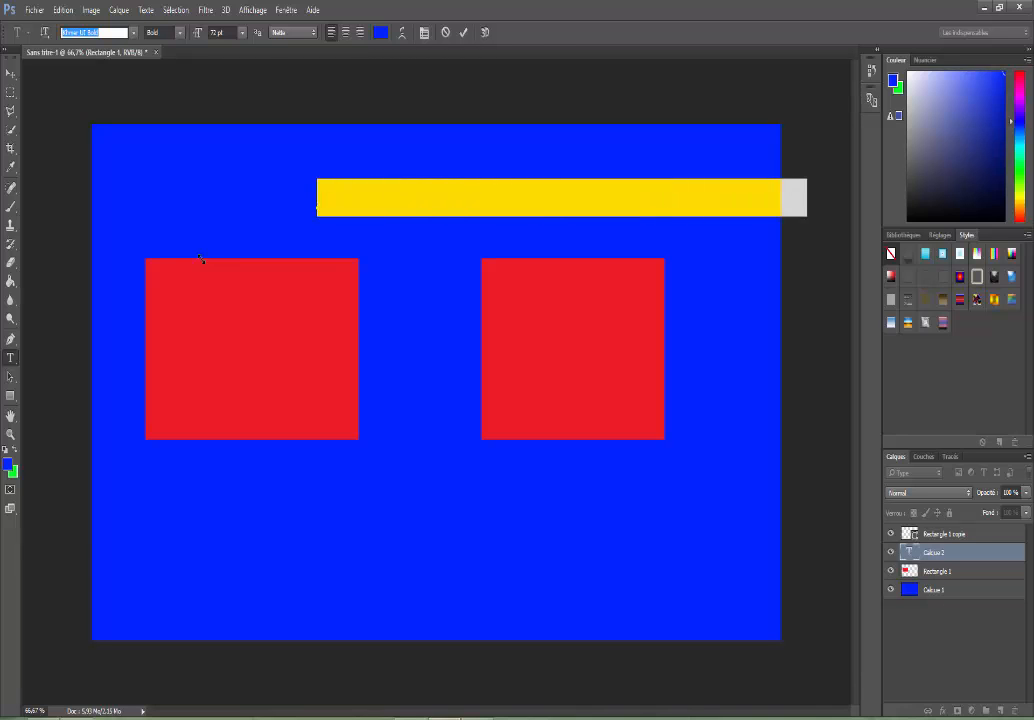
{"action": "key", "text": "BackSpace"}
{"action": "type", "text": "h"}
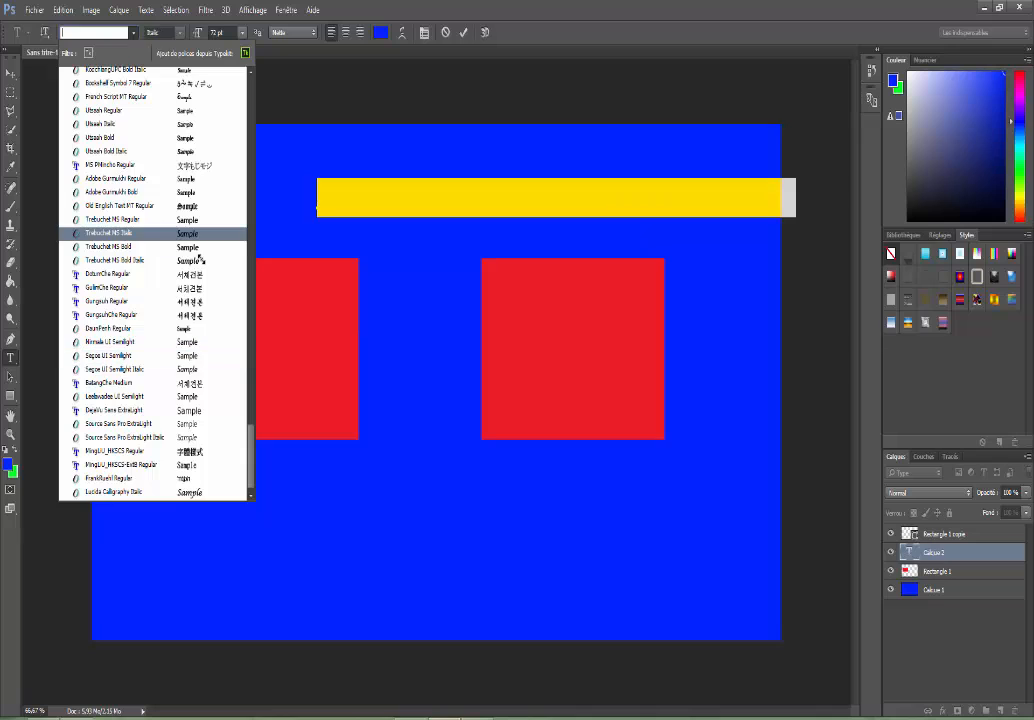
{"action": "type", "text": "l"}
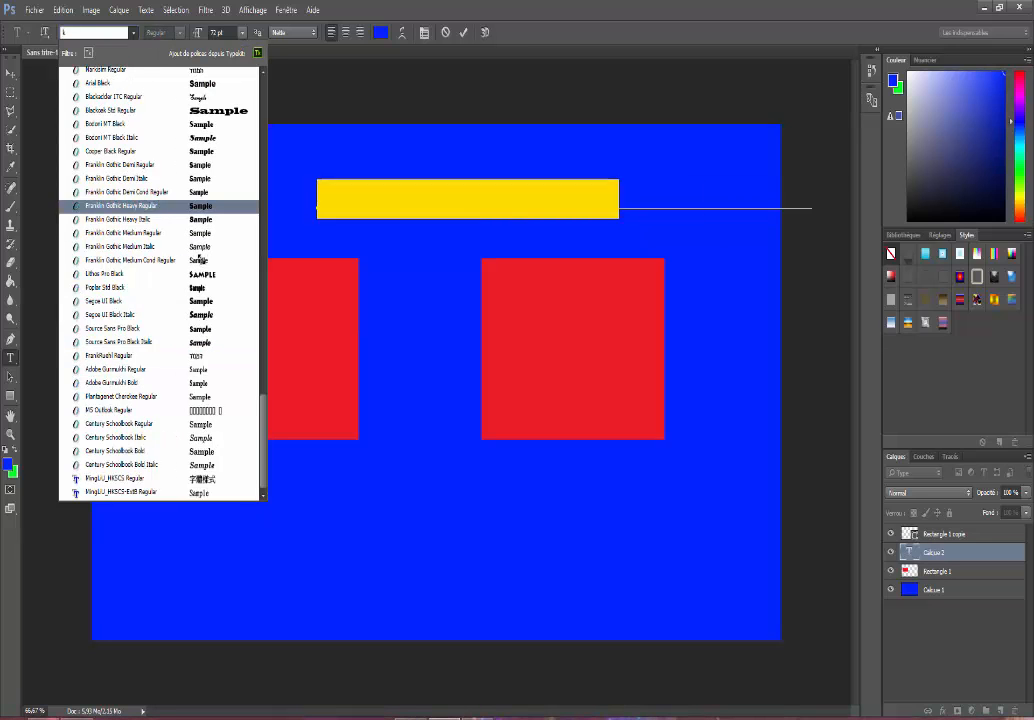
{"action": "left_click", "coordinate": [201, 259]}
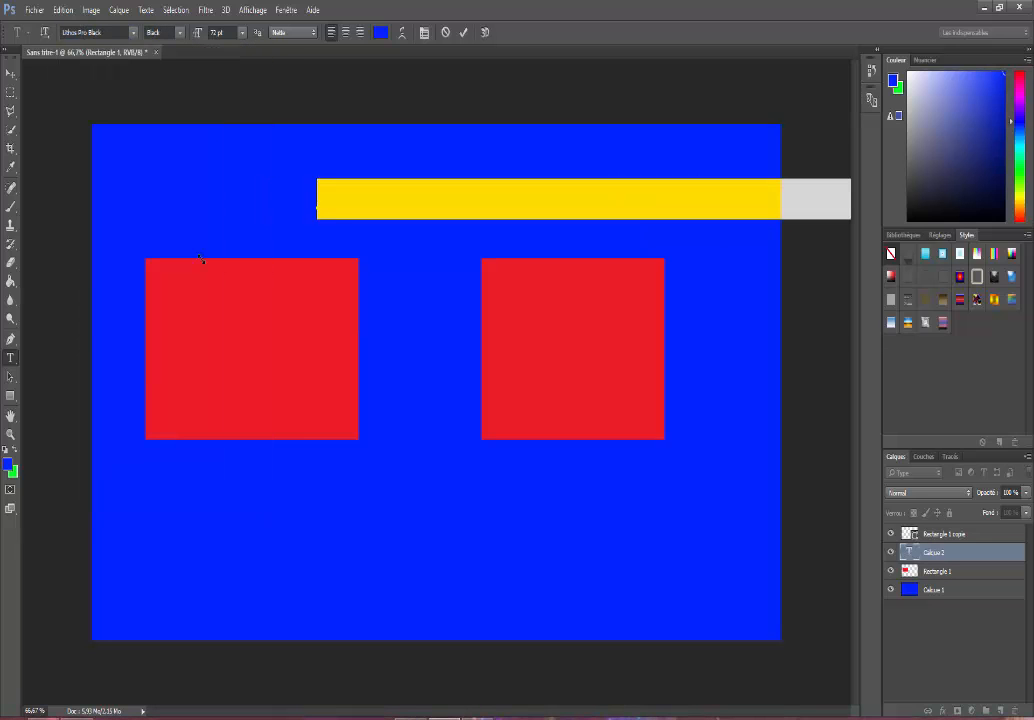
Set the selected heading text's colour to red, f50707
{"action": "left_click", "coordinate": [8, 465]}
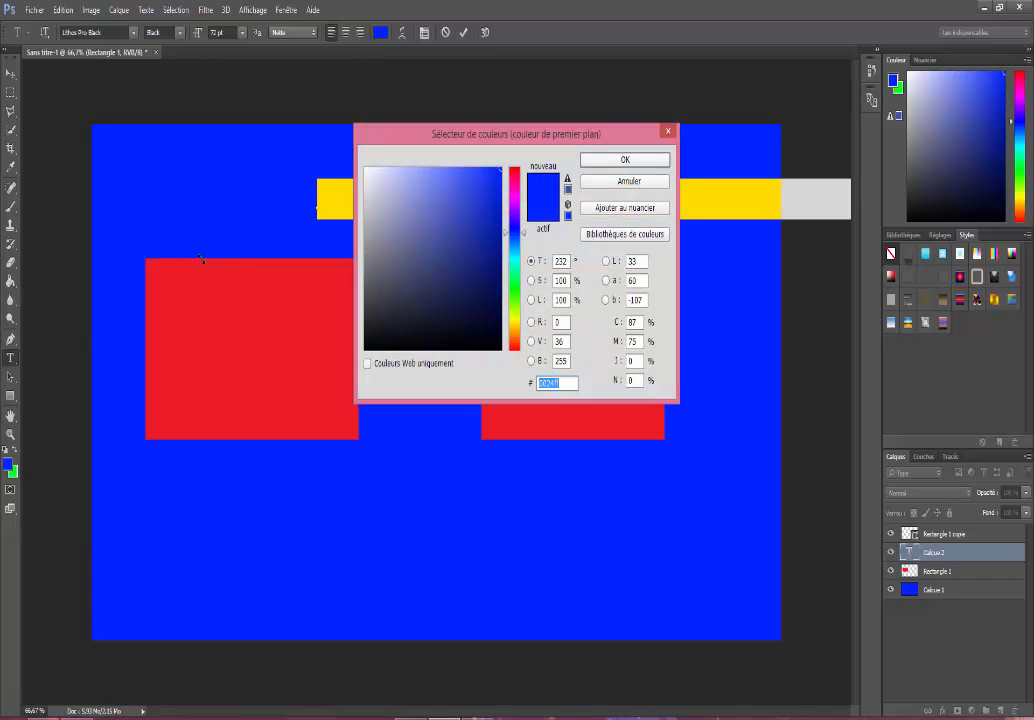
{"action": "type", "text": "f50707"}
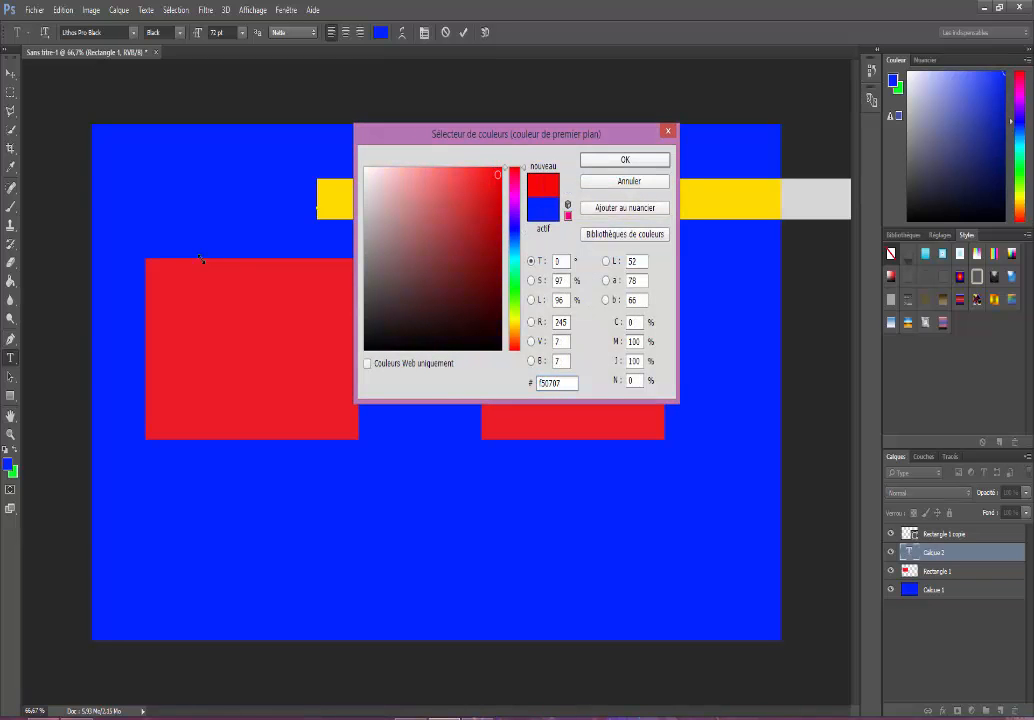
{"action": "key", "text": "Return"}
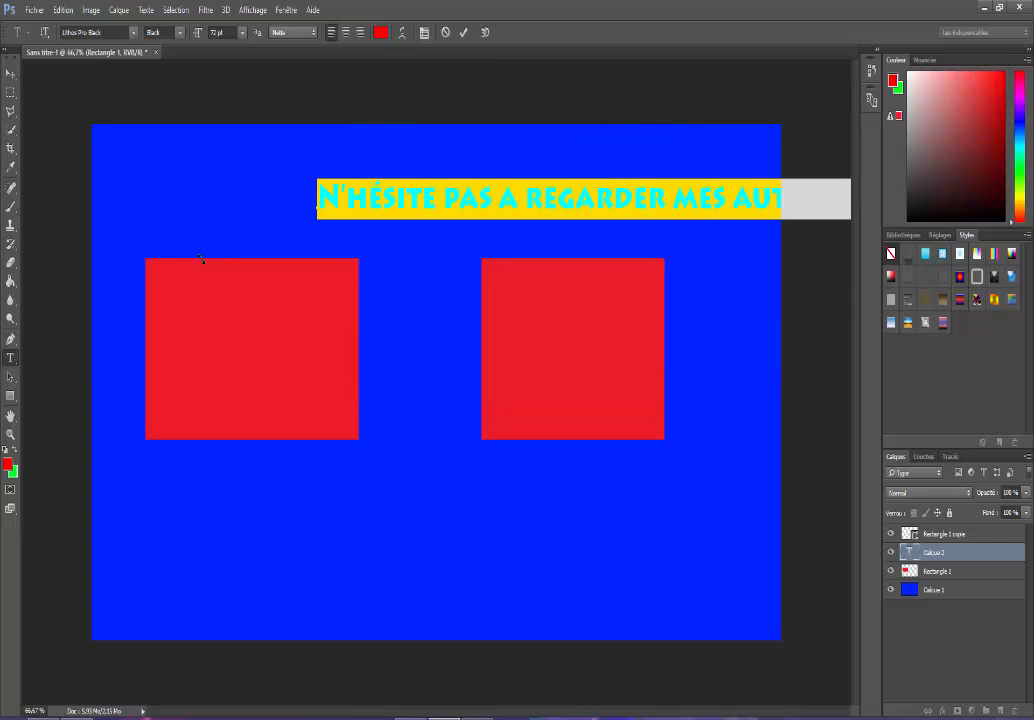
Commit the heading text and move it just above the two rectangles so the full line fits on the canvas
{"action": "left_click", "coordinate": [10, 74]}
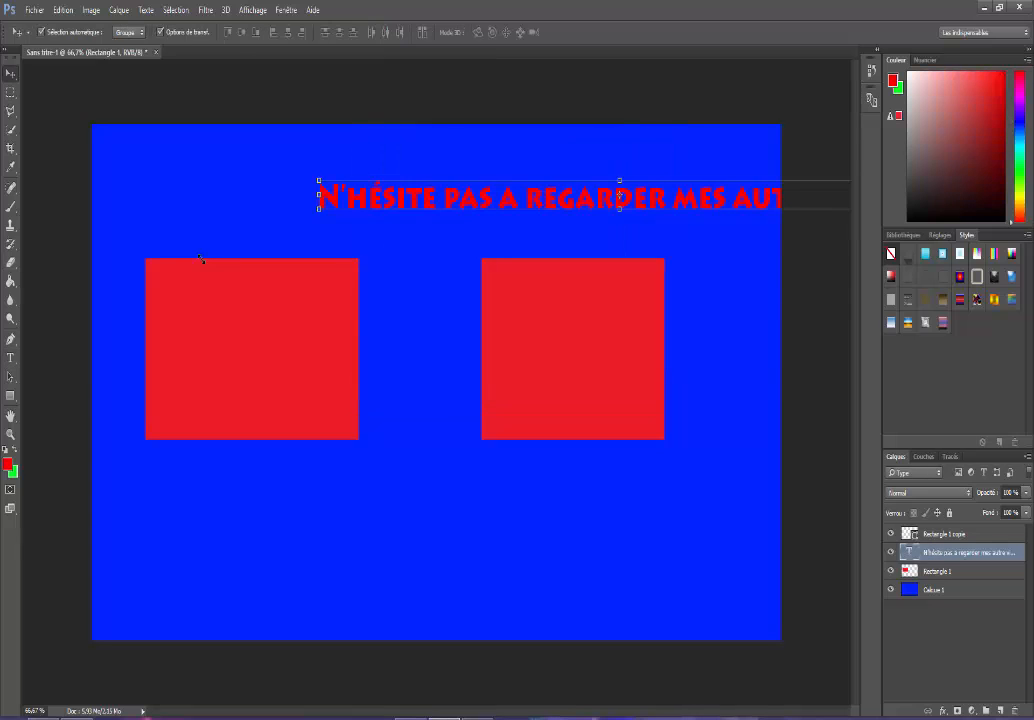
{"action": "left_click_drag", "start_coordinate": [430, 197], "coordinate": [242, 219]}
{"action": "left_click_drag", "start_coordinate": [200, 258], "coordinate": [200, 258]}
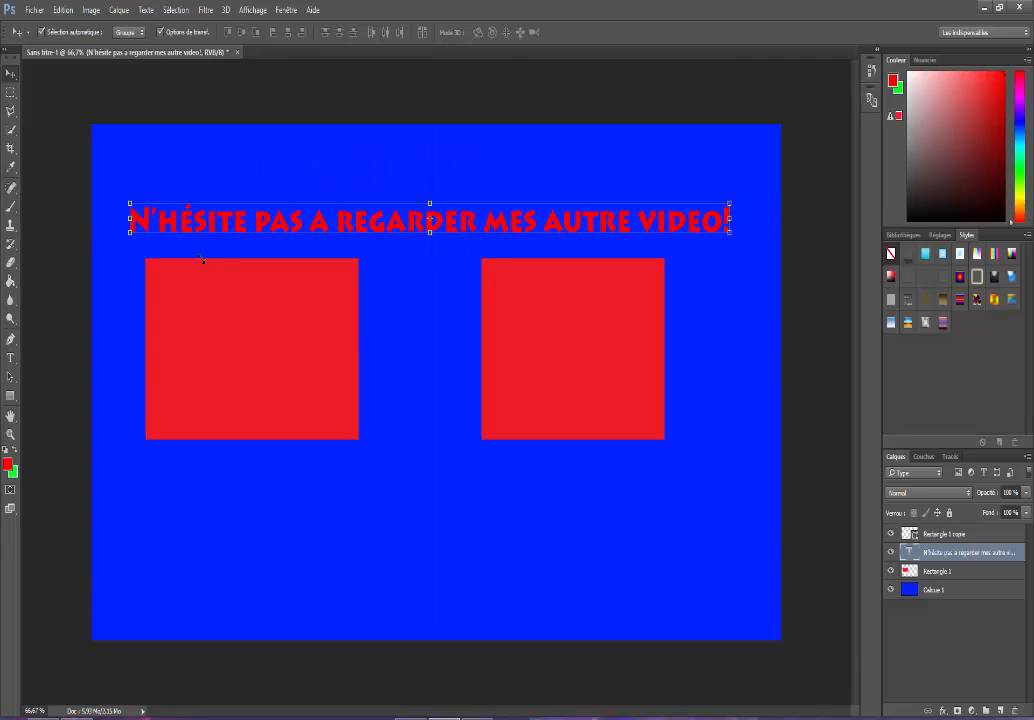
Add a red text caption reading "partager" below the left rectangle
{"action": "key", "text": "t"}
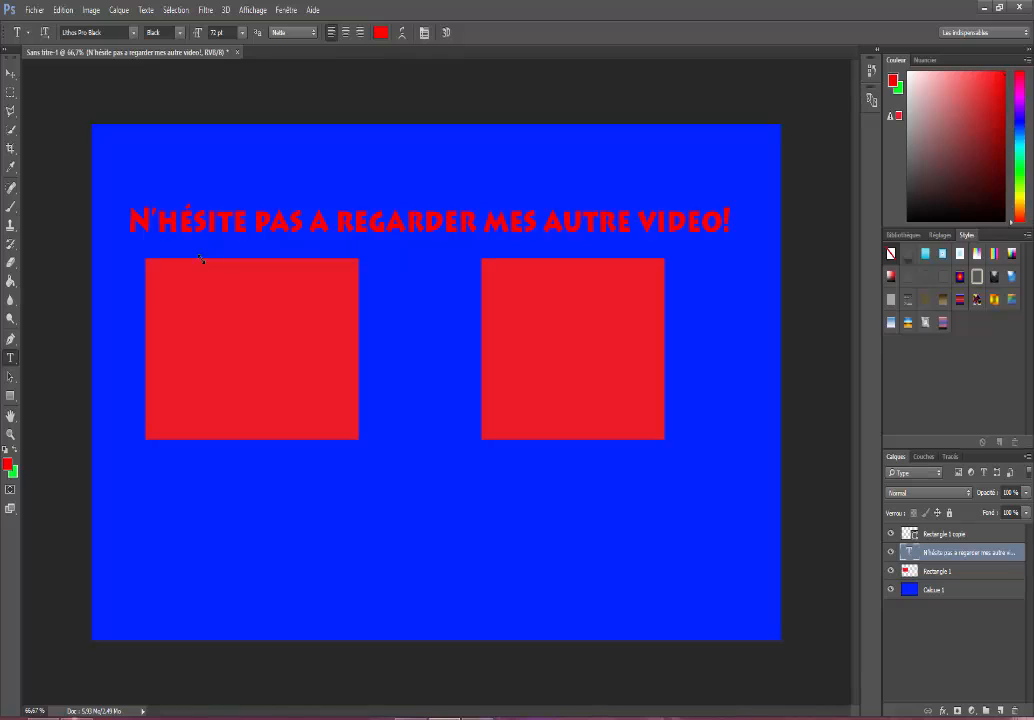
{"action": "left_click", "coordinate": [177, 493]}
{"action": "type", "text": "PA"}
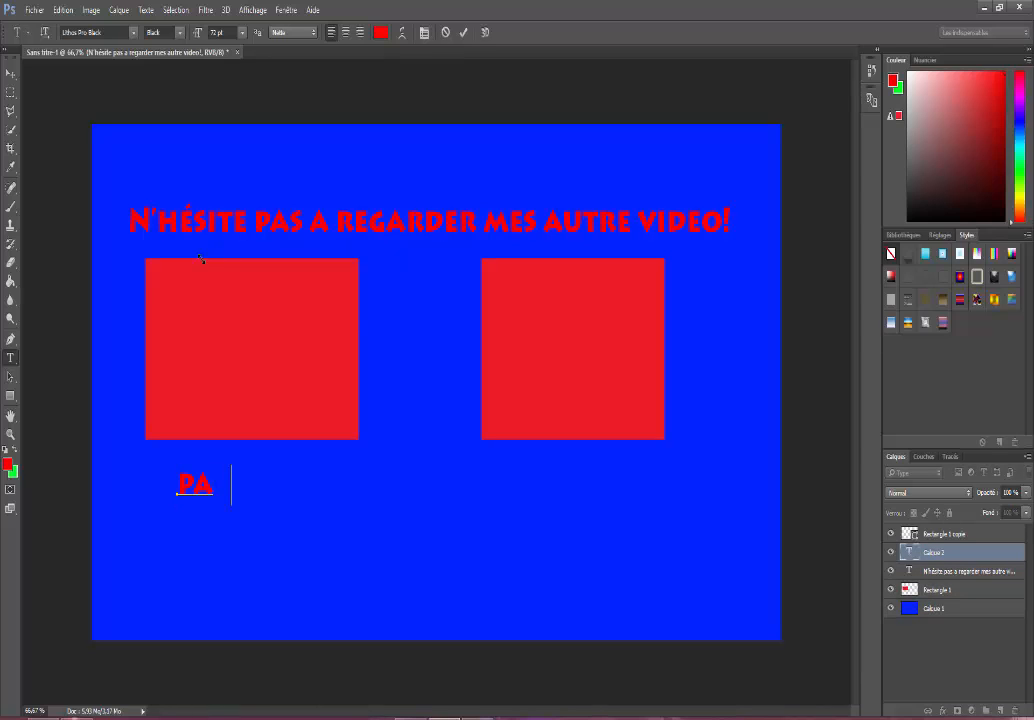
{"action": "type", "text": "RTAGER"}
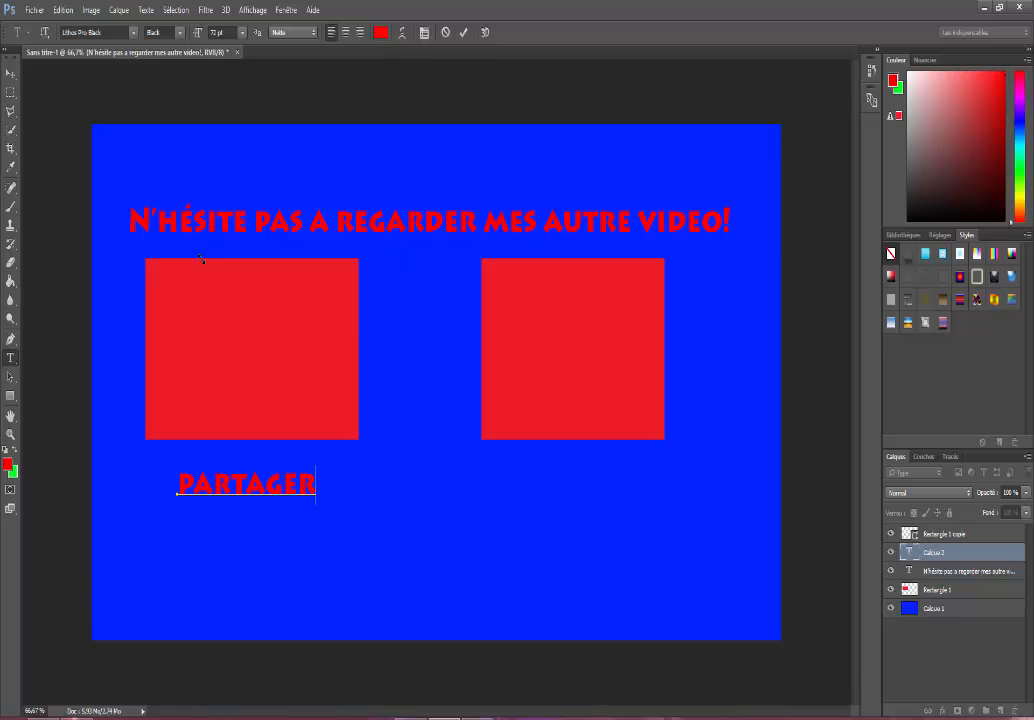
Move the "partager" caption slightly lower, stretch its height to about 146 %, and apply the transformation
{"action": "left_click", "coordinate": [11, 74]}
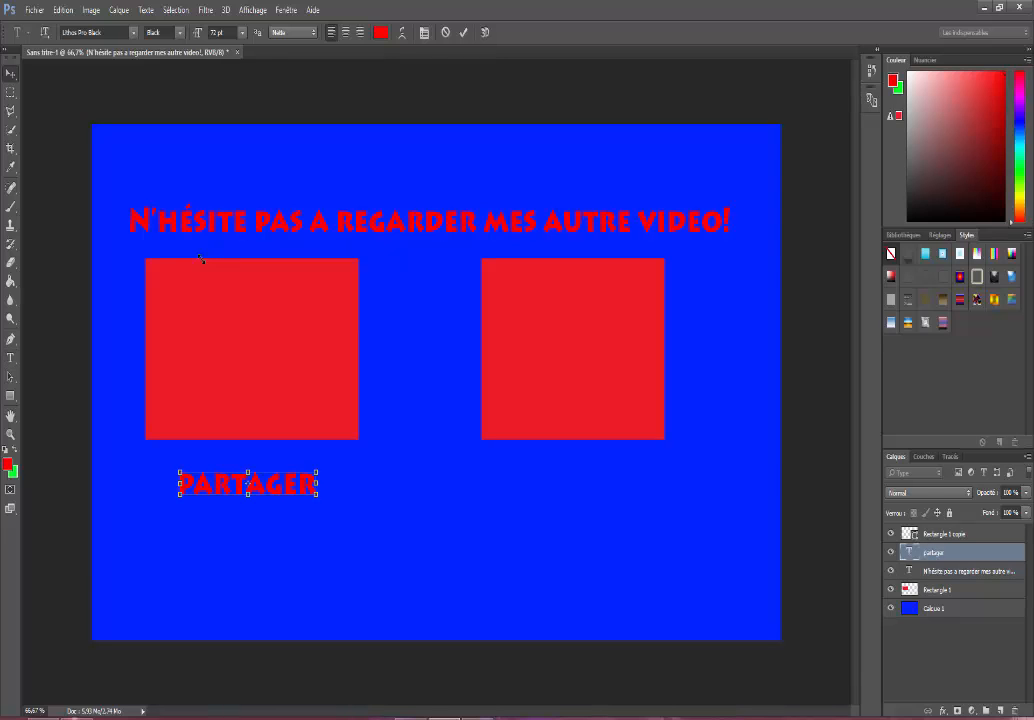
{"action": "mouse_move", "coordinate": [235, 486]}
{"action": "left_mouse_down"}
{"action": "mouse_move", "coordinate": [226, 506]}
{"action": "mouse_move", "coordinate": [236, 569]}
{"action": "mouse_move", "coordinate": [239, 518]}
{"action": "left_mouse_up"}
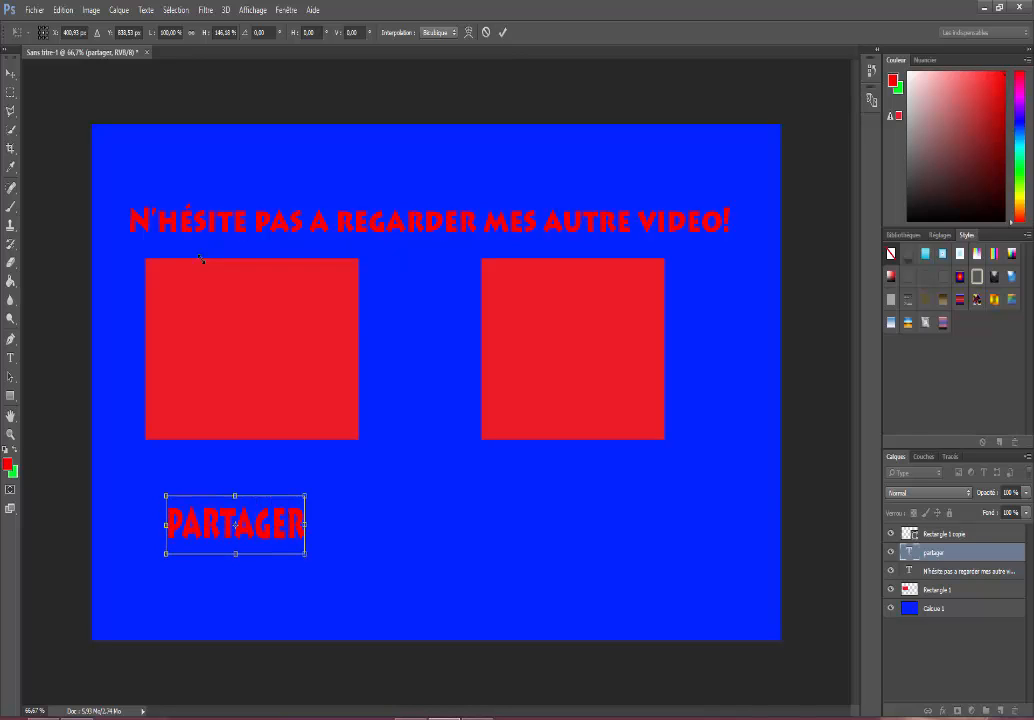
{"action": "left_click", "coordinate": [11, 357]}
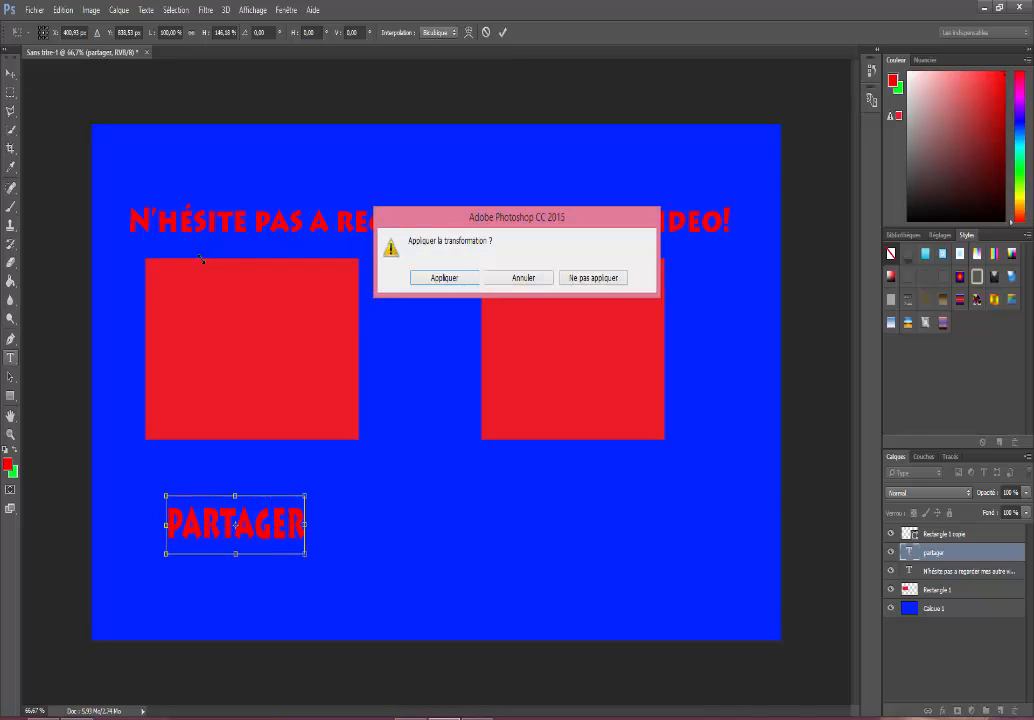
{"action": "left_click", "coordinate": [444, 278]}
Add a separate text caption reading "like" to the right of "partager", near the canvas centre
{"action": "left_click", "coordinate": [411, 524]}
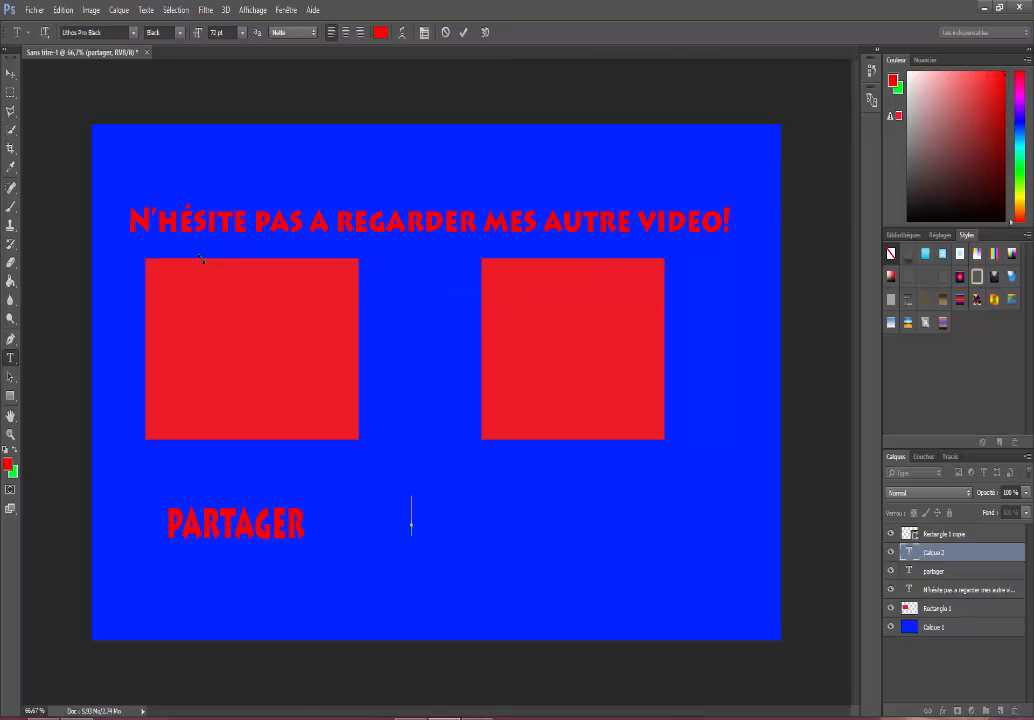
{"action": "type", "text": "like"}
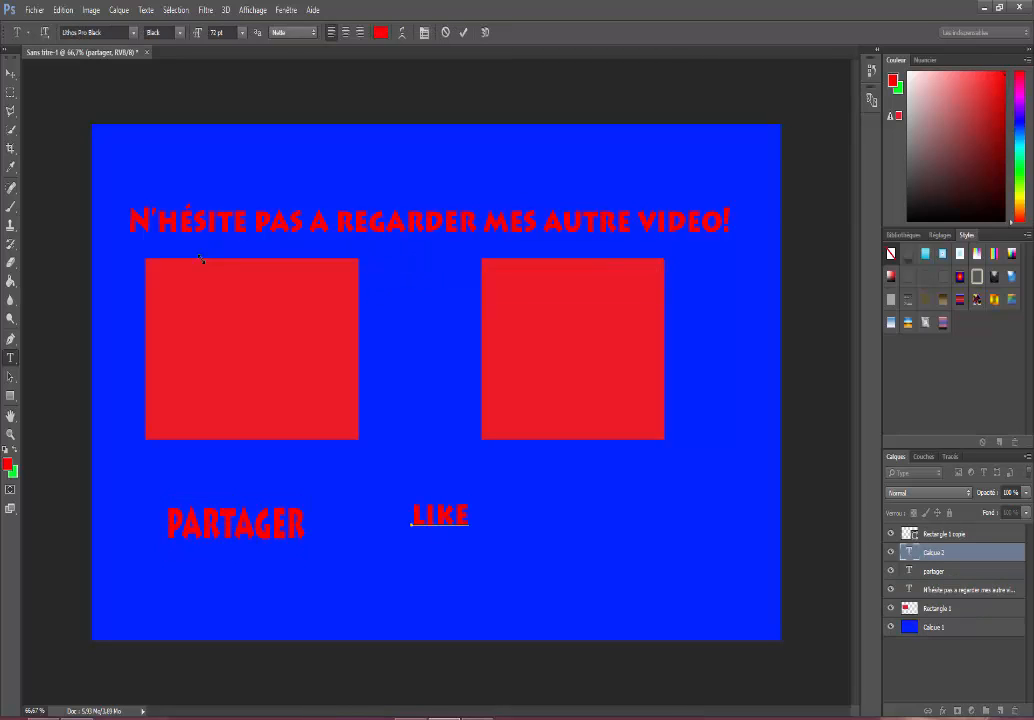
{"action": "key", "text": "ctrl+Return"}
Scale the "like" caption to about 113 % width and 164 % height, centred between the rectangles and level with "partager"
{"action": "key", "text": "v"}
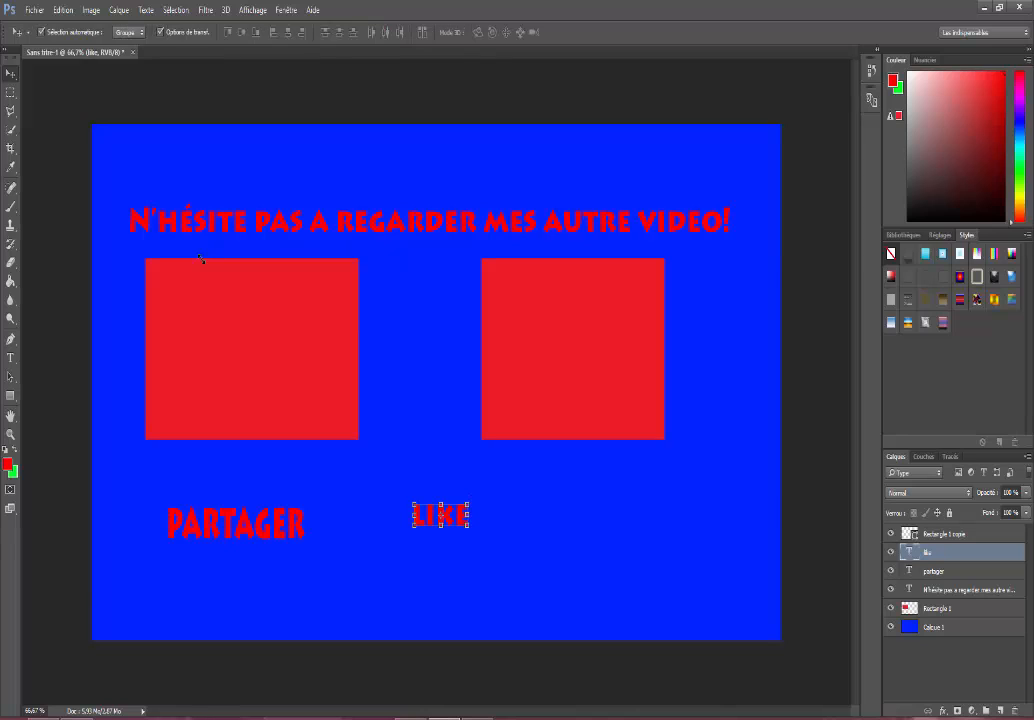
{"action": "left_click_drag", "start_coordinate": [440, 504], "coordinate": [352, 545]}
{"action": "left_click_drag", "start_coordinate": [312, 488], "coordinate": [322, 506]}
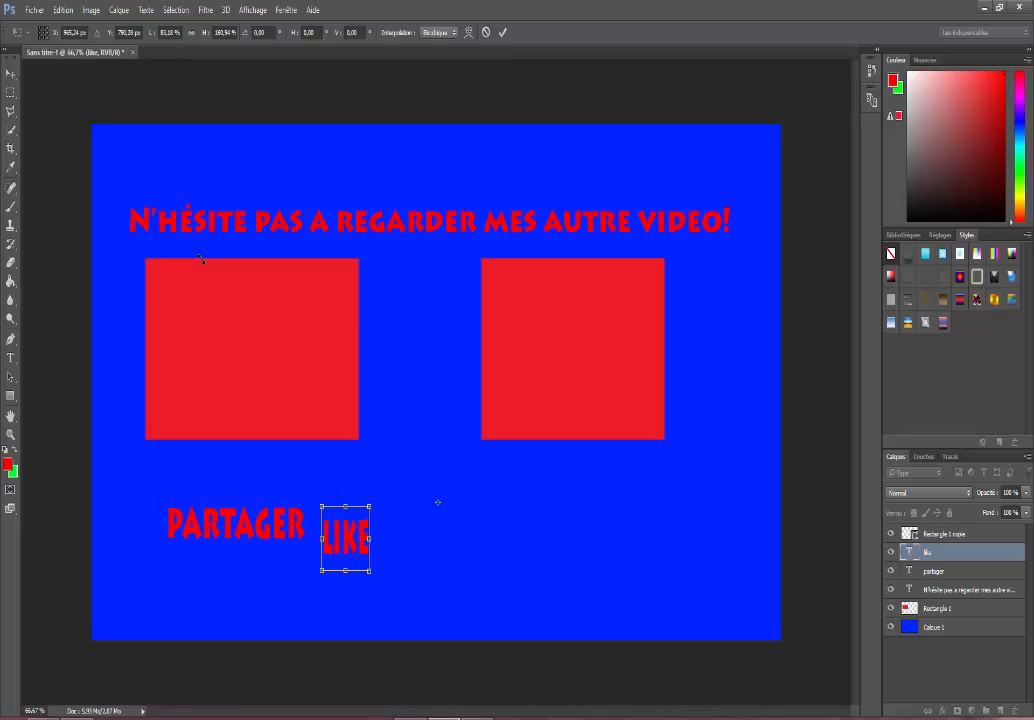
{"action": "left_click_drag", "start_coordinate": [345, 571], "coordinate": [414, 515]}
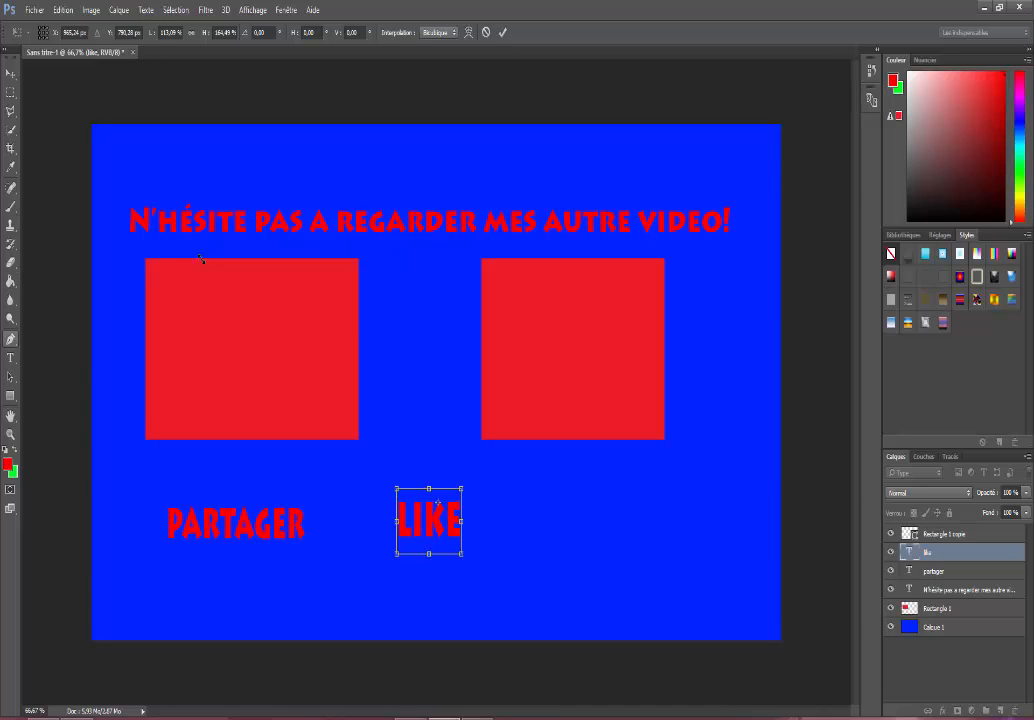
{"action": "left_click", "coordinate": [10, 73]}
{"action": "key", "text": "Return"}
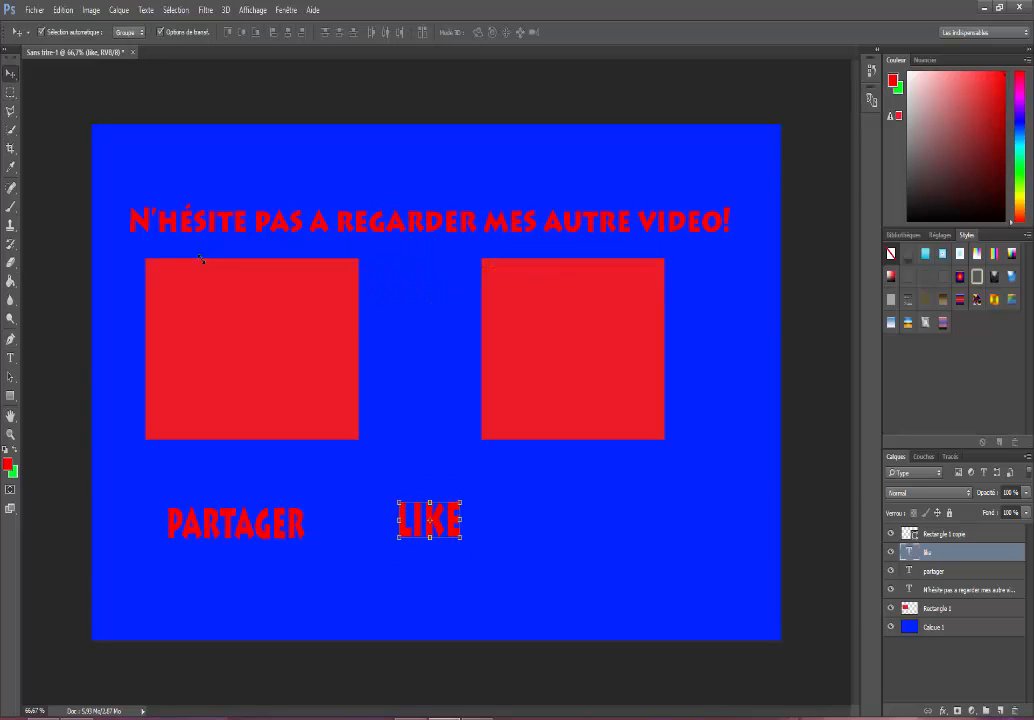
Add a third text caption reading "abonnere" below the right rectangle, level with "like"
{"action": "key", "text": "t"}
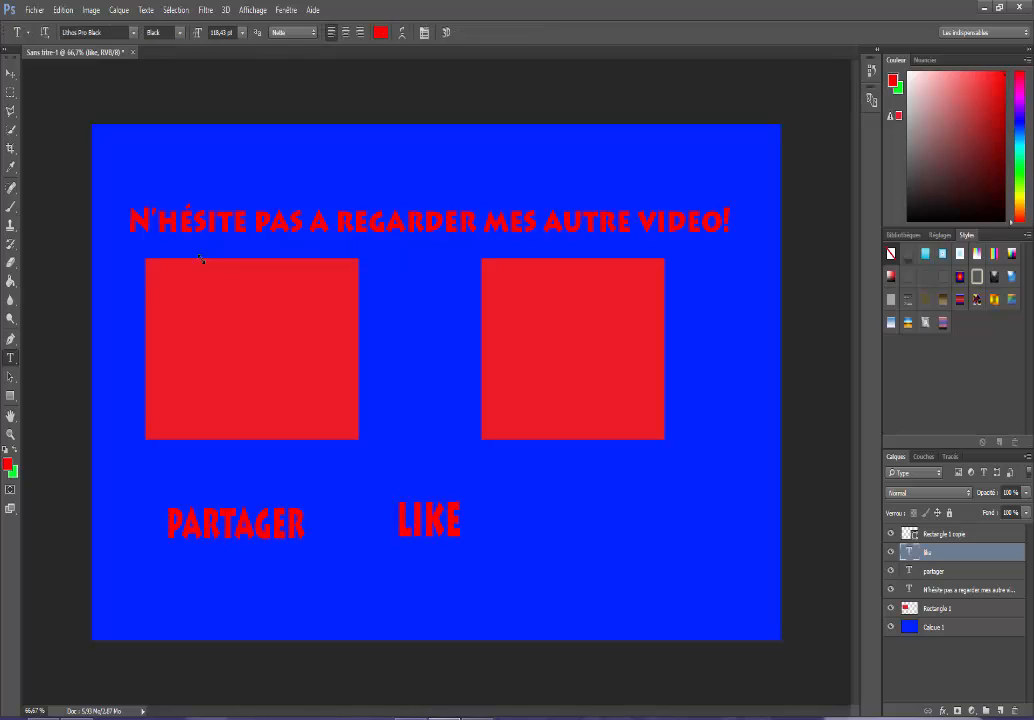
{"action": "left_click", "coordinate": [557, 527]}
{"action": "type", "text": "abonn"}
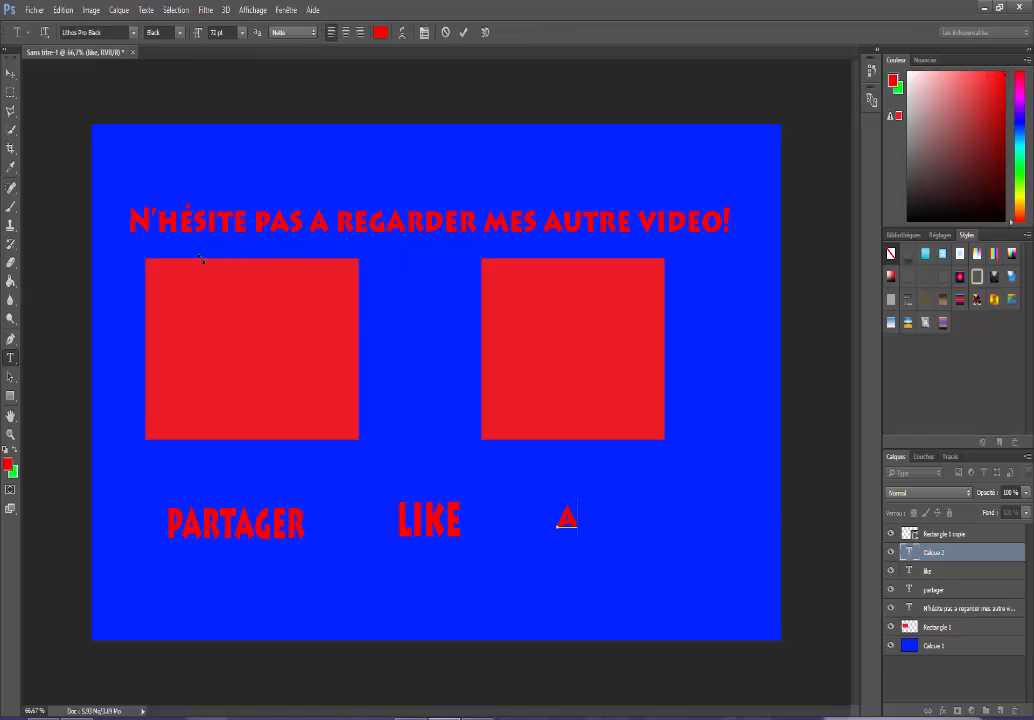
{"action": "type", "text": "e"}
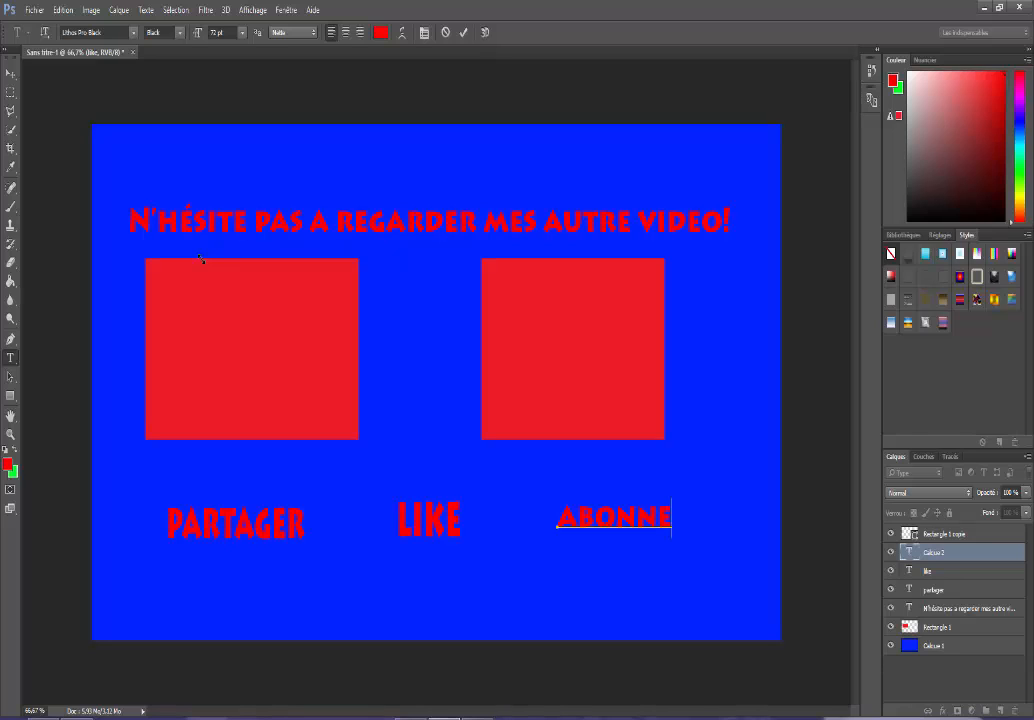
{"action": "type", "text": "re"}
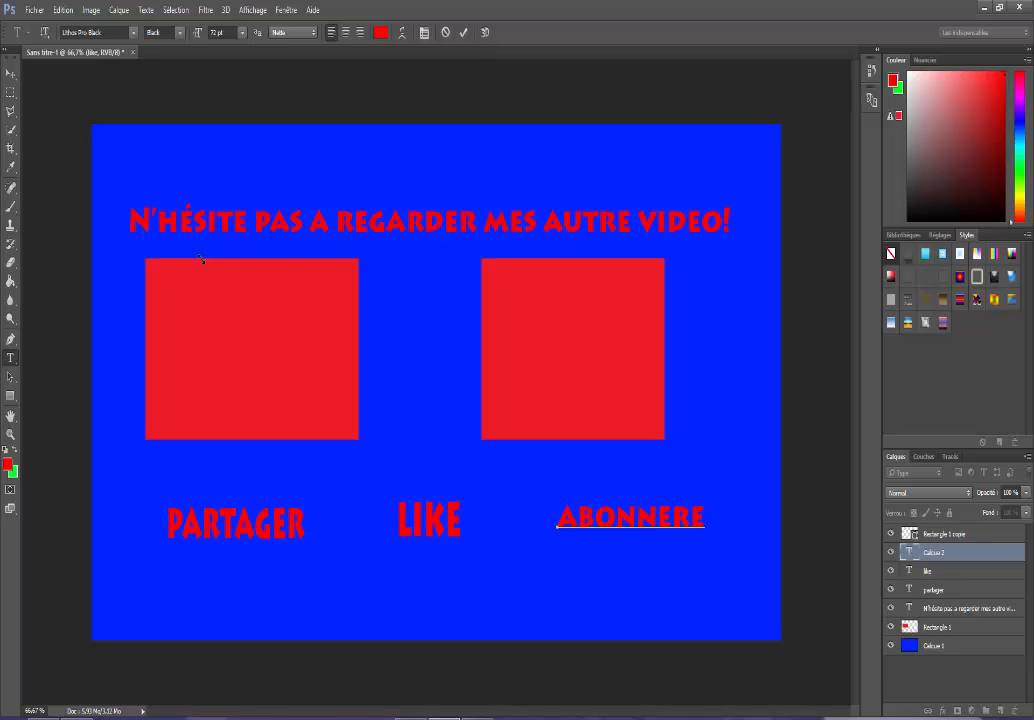
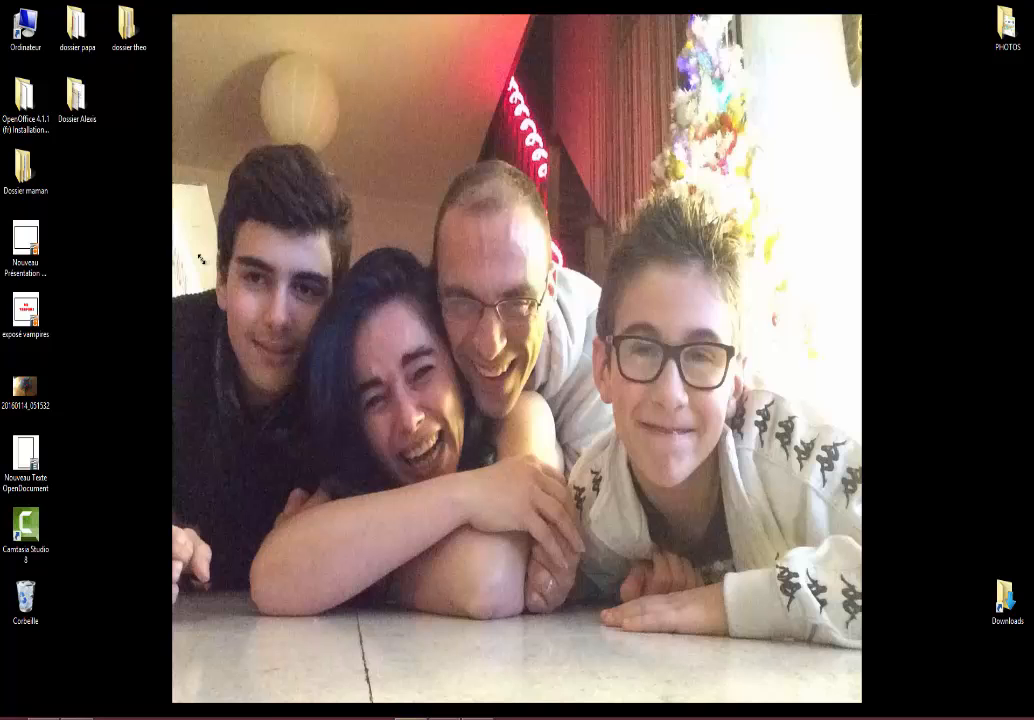
Switch to Camtasia Studio, return the playhead to the timeline start and import the image "outro de photoshop 2"
{"action": "left_click", "coordinate": [411, 718]}
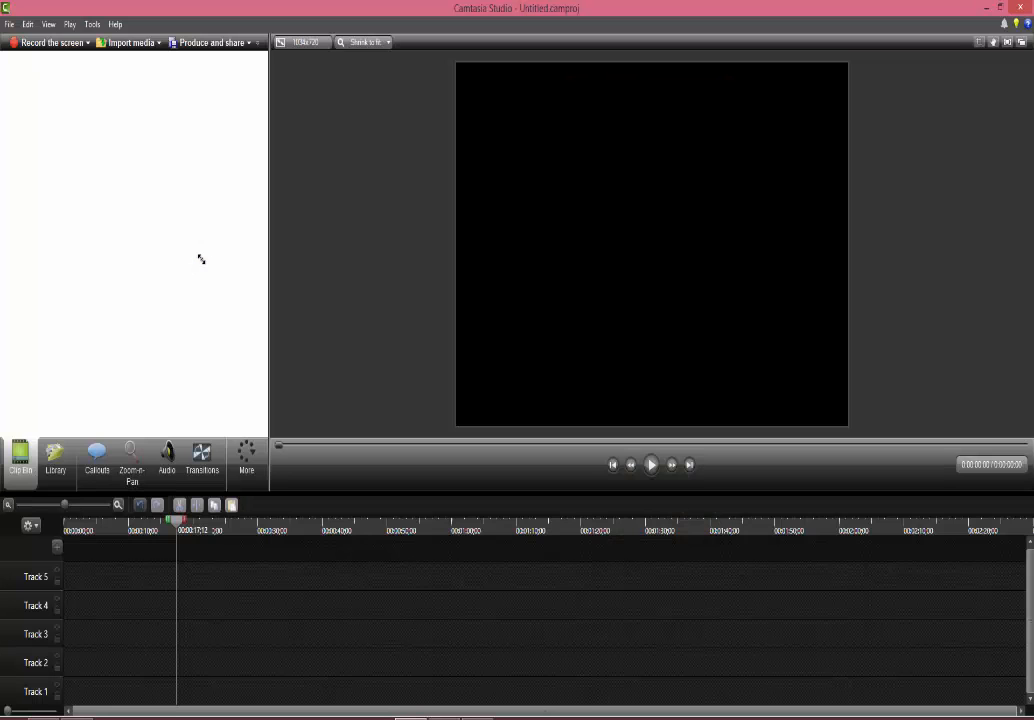
{"action": "left_click_drag", "start_coordinate": [177, 521], "coordinate": [68, 521]}
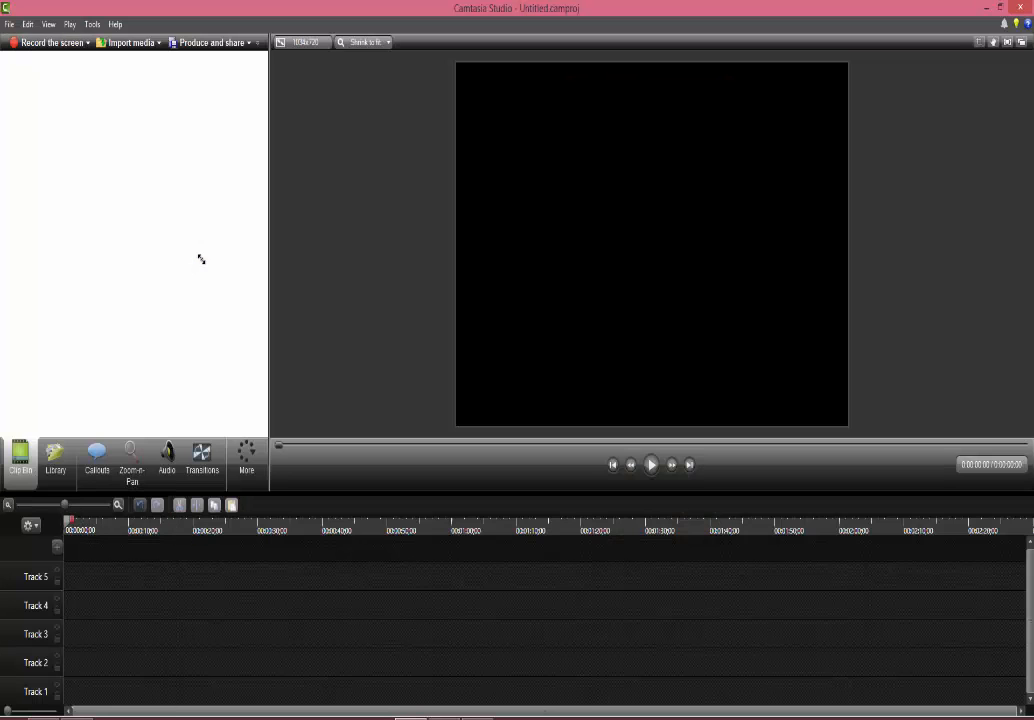
{"action": "left_click", "coordinate": [130, 43]}
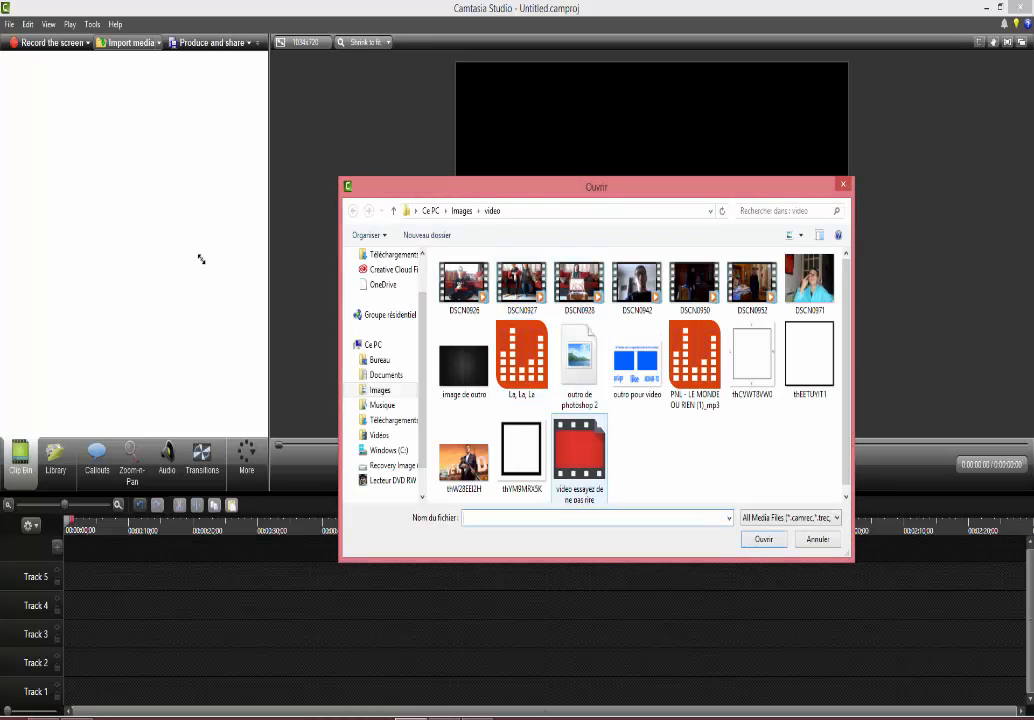
{"action": "double_click", "coordinate": [579, 365]}
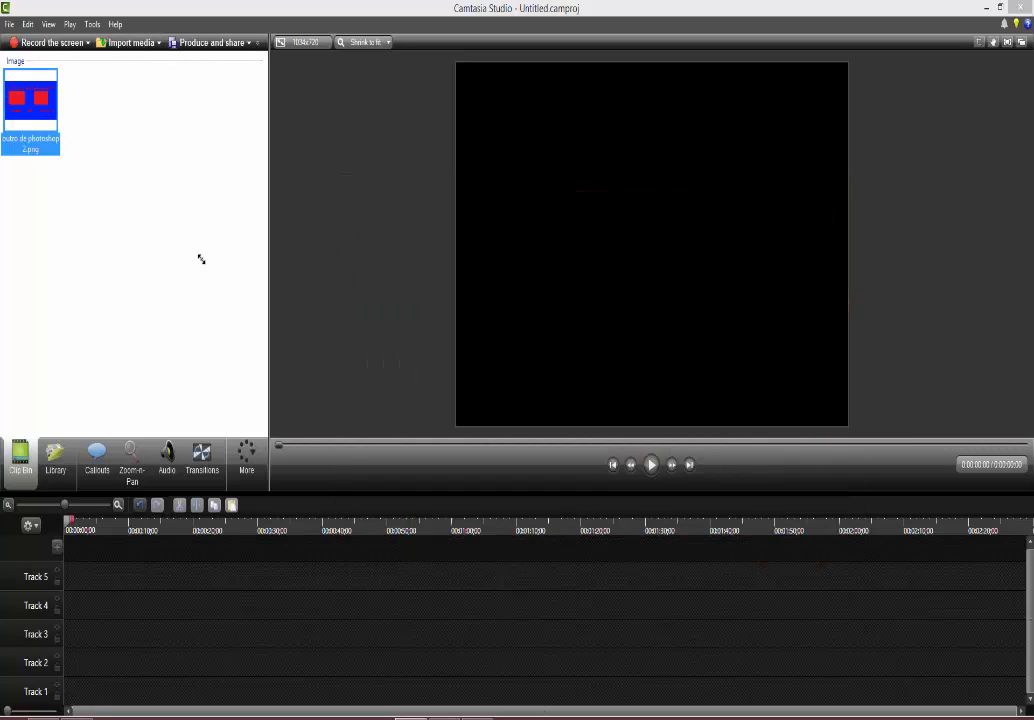
Place the outro image at the start of Track 1 and stretch it vertically to fill the whole canvas
{"action": "left_click_drag", "start_coordinate": [30, 100], "coordinate": [88, 690]}
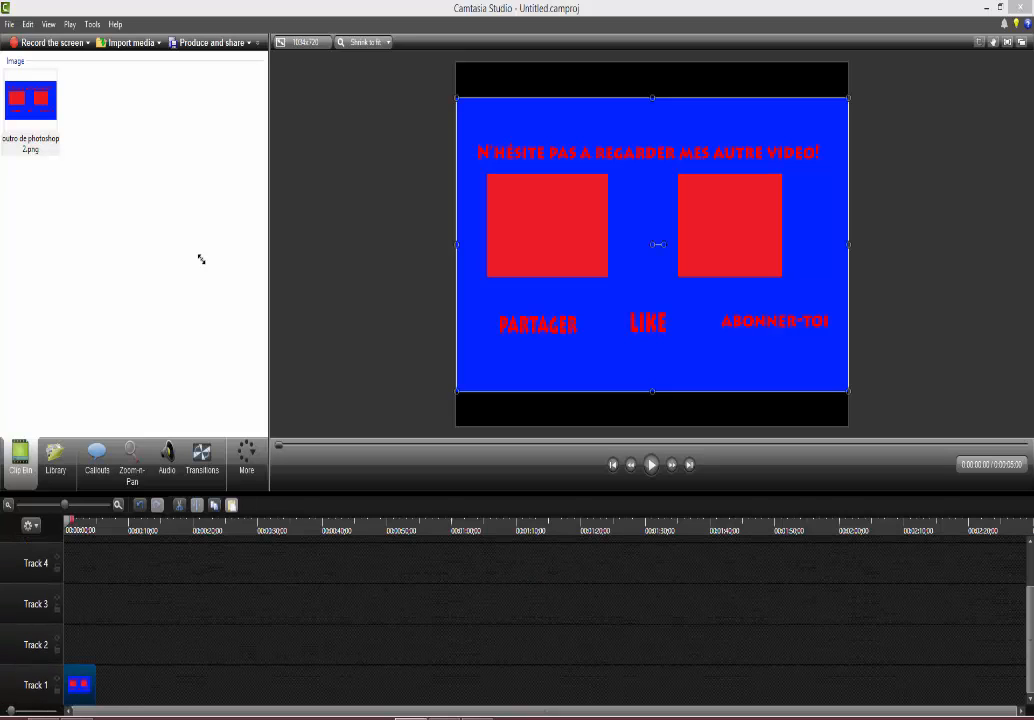
{"action": "left_click_drag", "start_coordinate": [652, 98], "coordinate": [652, 63]}
{"action": "left_click_drag", "start_coordinate": [652, 391], "coordinate": [652, 426]}
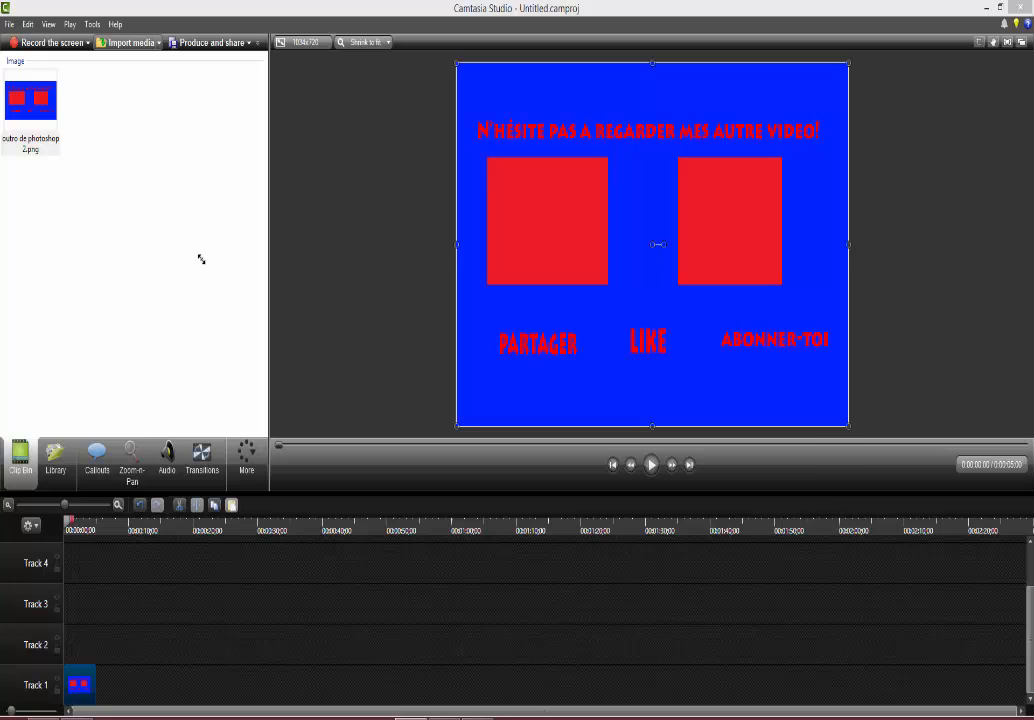
Import the video DSCN0926 and place it on Track 2
{"action": "left_click", "coordinate": [130, 43]}
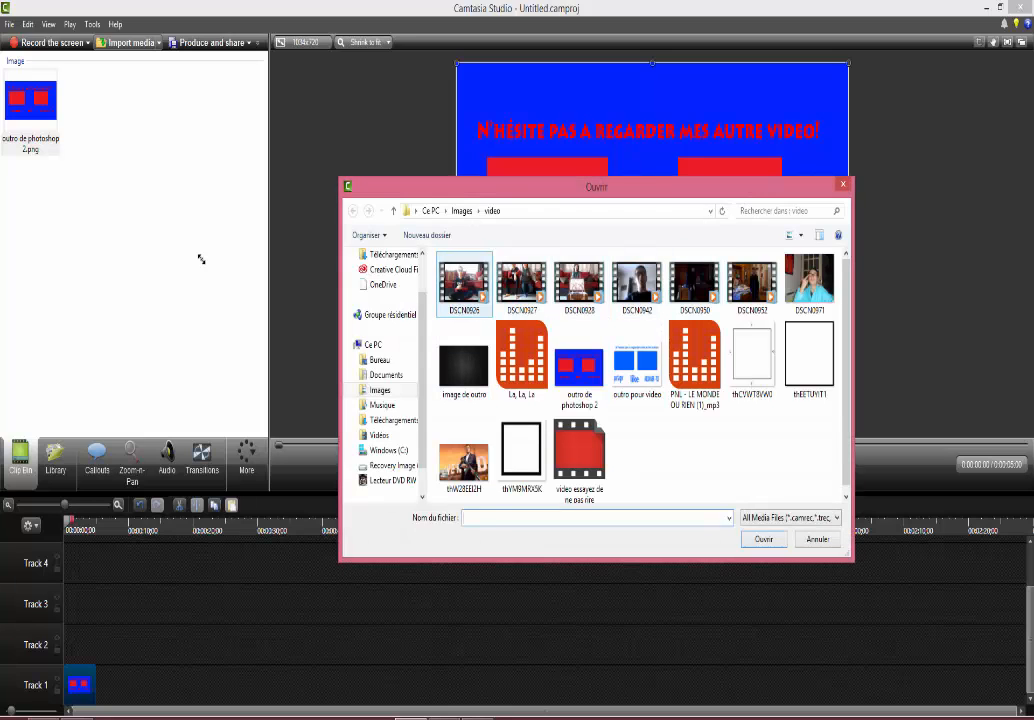
{"action": "double_click", "coordinate": [463, 282]}
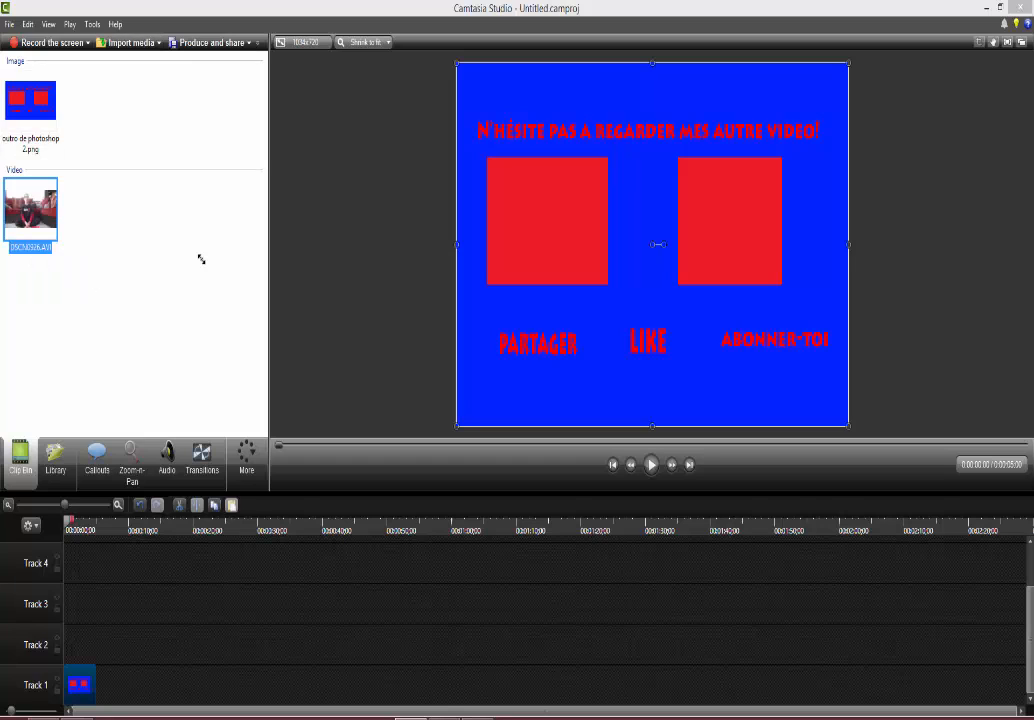
{"action": "mouse_move", "coordinate": [30, 209]}
{"action": "left_mouse_down"}
{"action": "mouse_move", "coordinate": [76, 600]}
{"action": "mouse_move", "coordinate": [70, 645]}
{"action": "mouse_move", "coordinate": [550, 604]}
{"action": "mouse_move", "coordinate": [316, 645]}
{"action": "mouse_move", "coordinate": [66, 645]}
{"action": "mouse_move", "coordinate": [651, 645]}
{"action": "mouse_move", "coordinate": [642, 645]}
{"action": "left_mouse_up"}
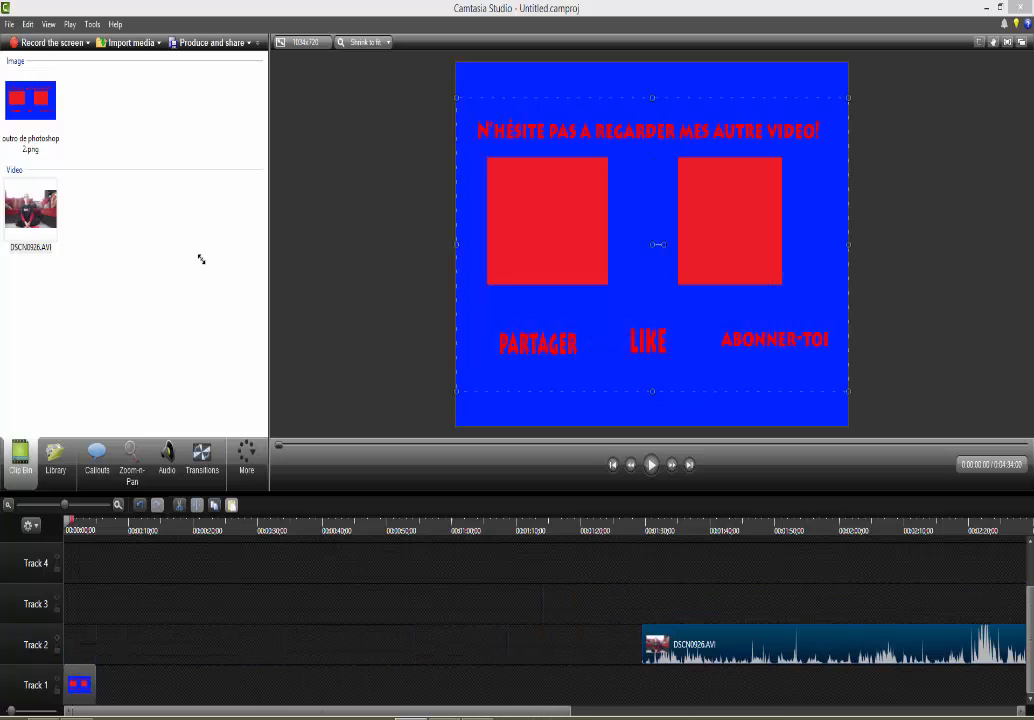
Trim the end of the DSCN0926 clip on Track 2 to leave about 7 seconds
{"action": "left_click_drag", "start_coordinate": [320, 711], "coordinate": [772, 711]}
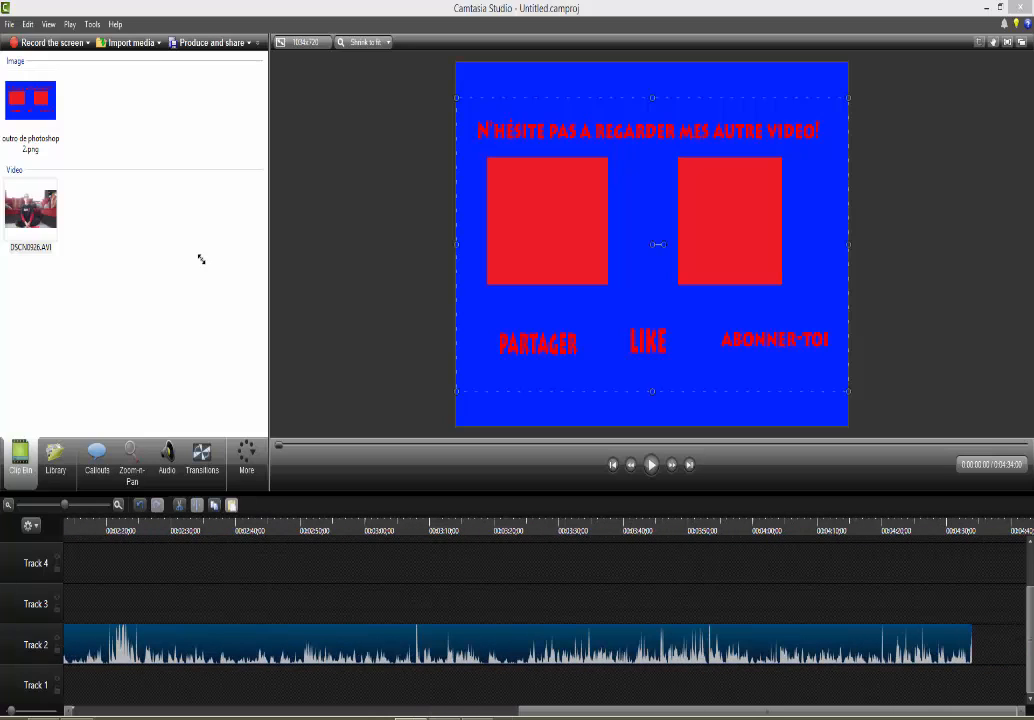
{"action": "left_click_drag", "start_coordinate": [970, 645], "coordinate": [296, 645]}
{"action": "left_click_drag", "start_coordinate": [570, 711], "coordinate": [280, 711]}
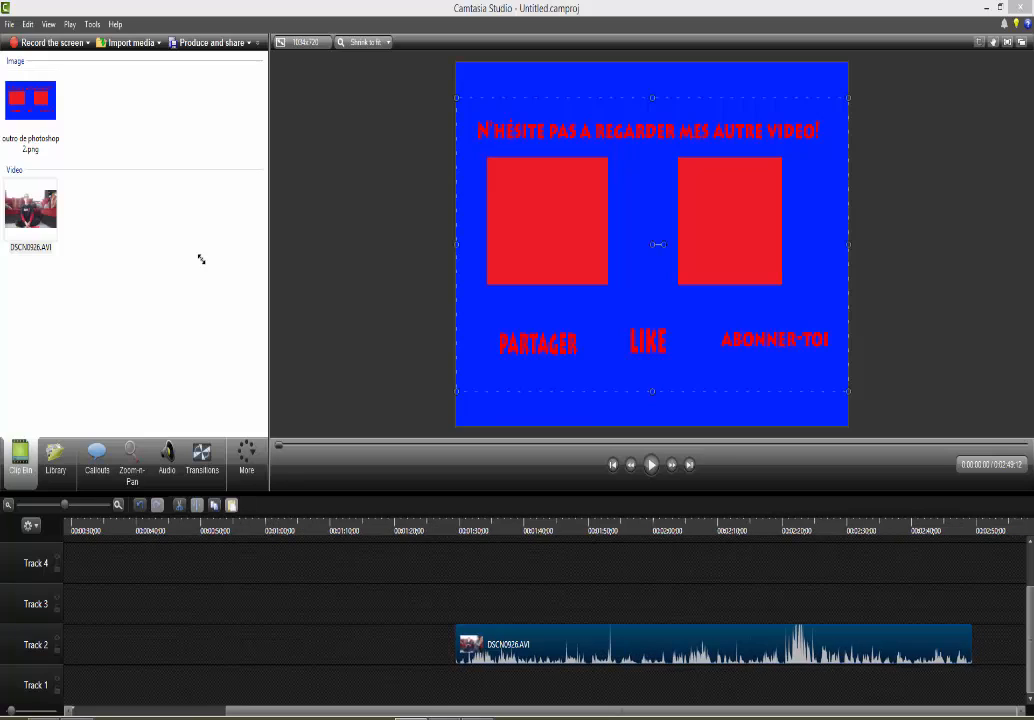
{"action": "left_click_drag", "start_coordinate": [970, 645], "coordinate": [503, 645]}
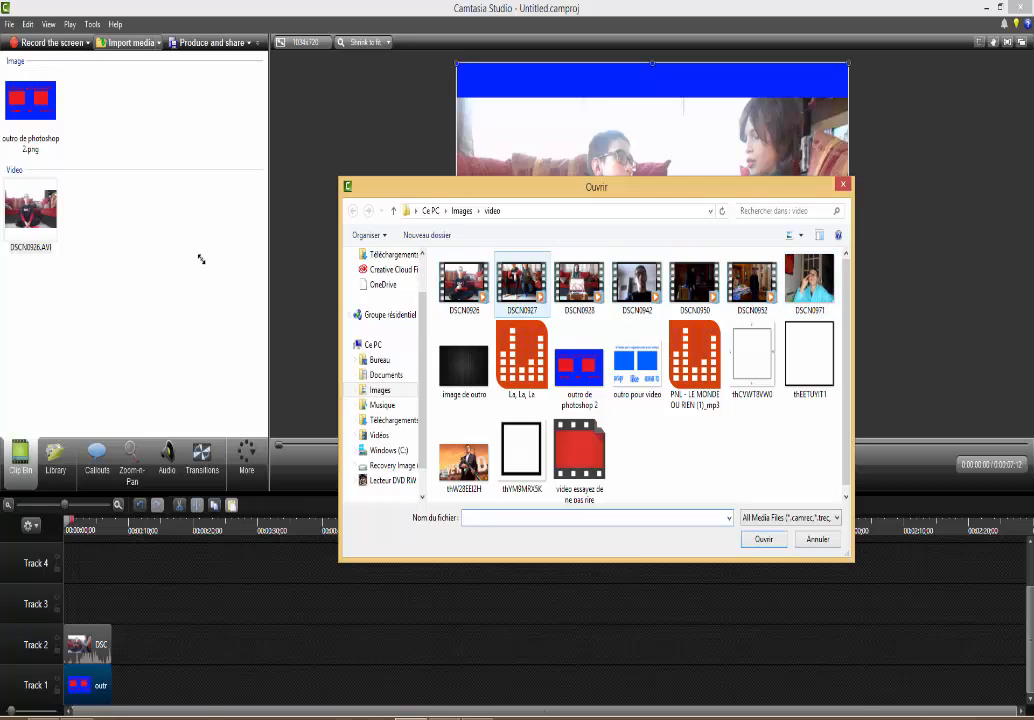
Import the video DSCN0927 and place it on Track 3
{"action": "double_click", "coordinate": [521, 284]}
{"action": "mouse_move", "coordinate": [92, 210]}
{"action": "left_mouse_down"}
{"action": "mouse_move", "coordinate": [72, 604]}
{"action": "mouse_move", "coordinate": [967, 604]}
{"action": "left_mouse_up"}
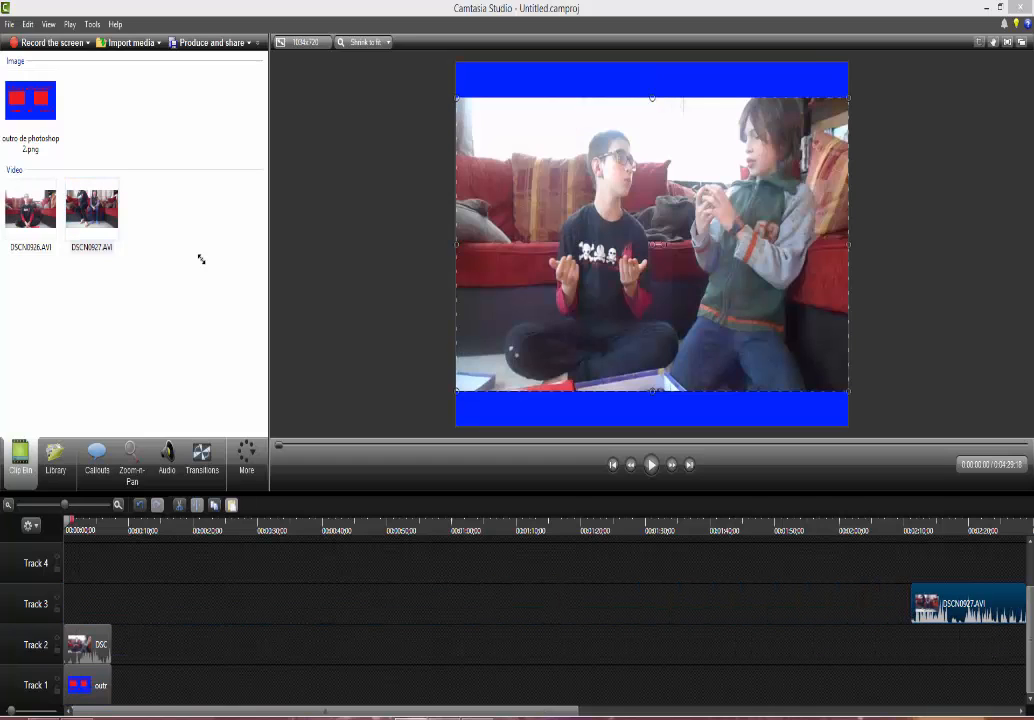
Shorten the DSCN0927 clip on Track 3 so it runs from the timeline start to the end of the clips below
{"action": "left_click_drag", "start_coordinate": [325, 711], "coordinate": [767, 711]}
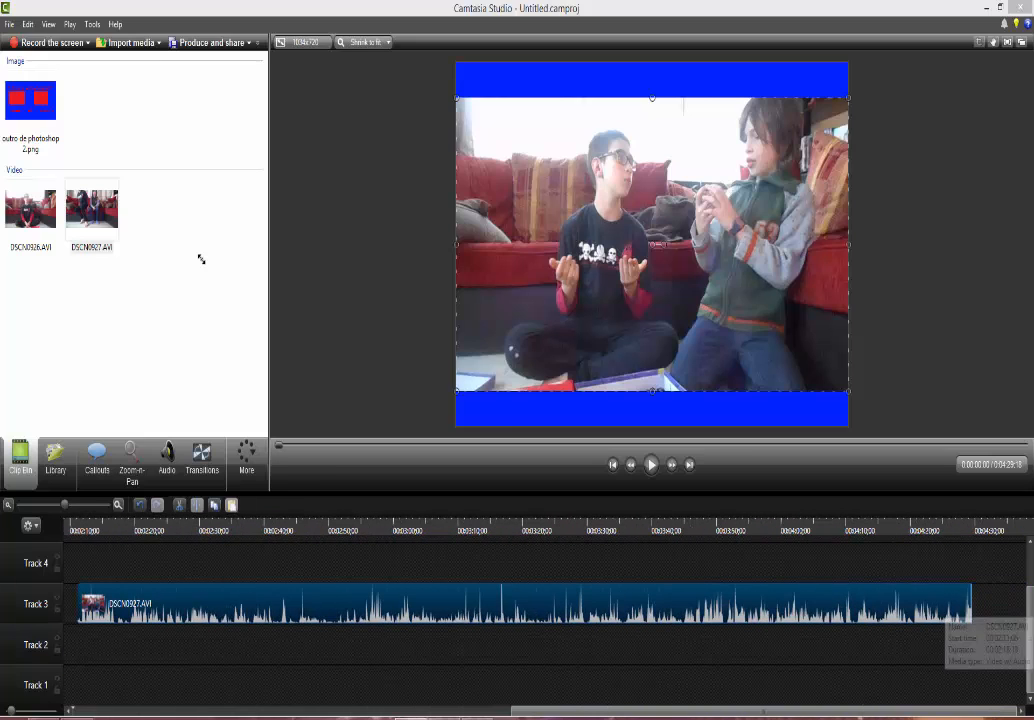
{"action": "left_click_drag", "start_coordinate": [970, 604], "coordinate": [66, 604]}
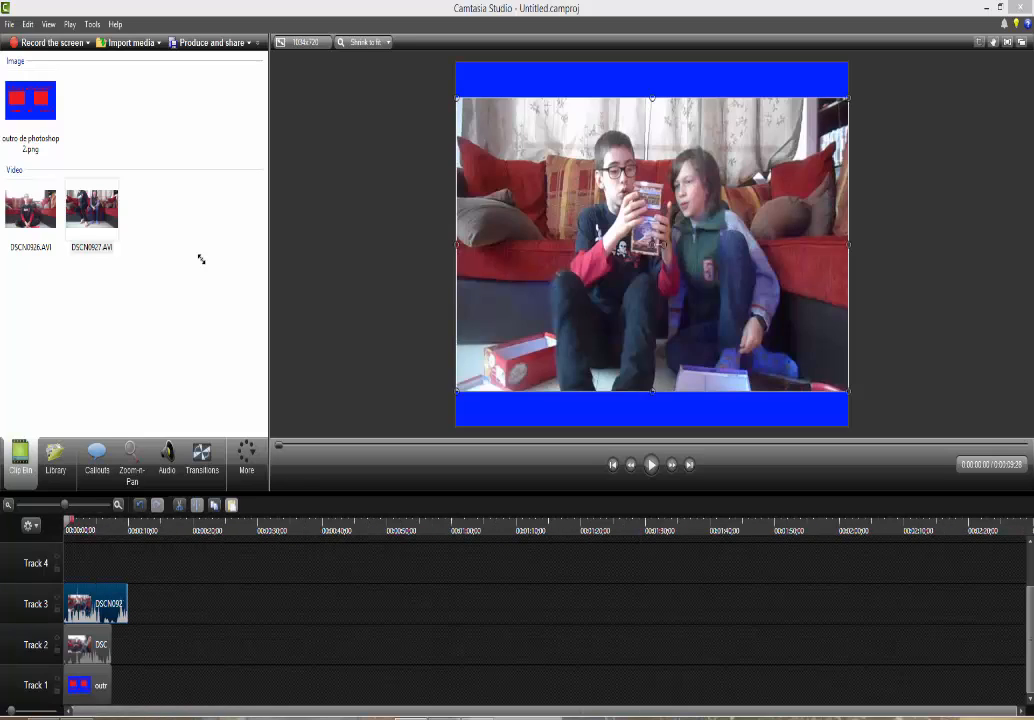
{"action": "left_click_drag", "start_coordinate": [127, 604], "coordinate": [111, 604]}
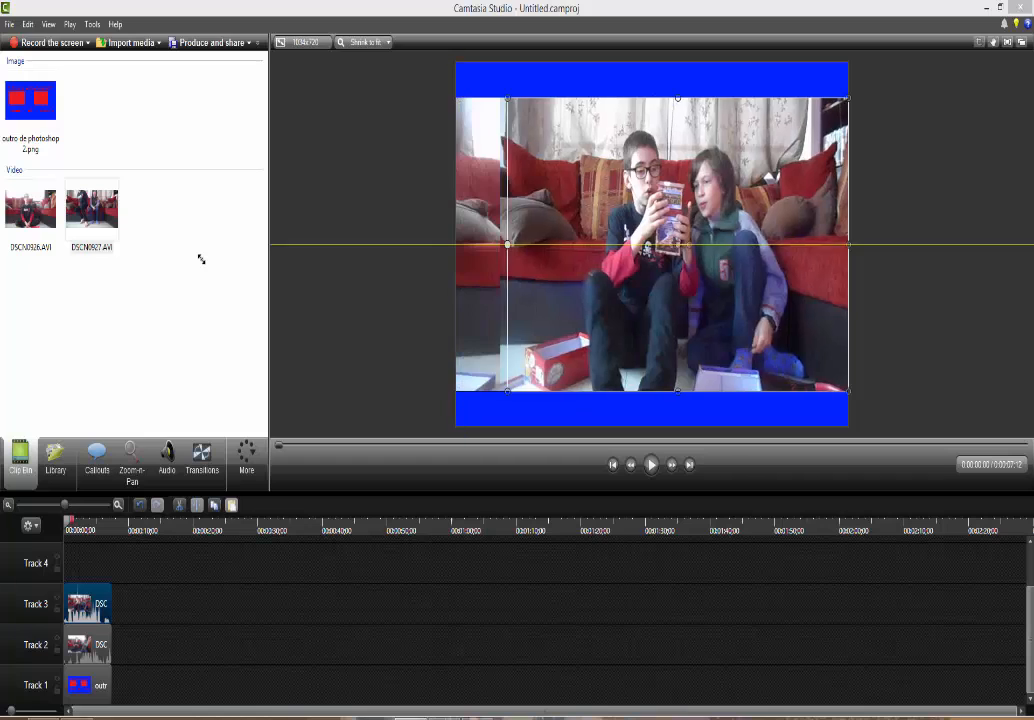
Resize and move the DSCN0926 video on the canvas so it covers the left red frame of the outro image
{"action": "left_click", "coordinate": [600, 250]}
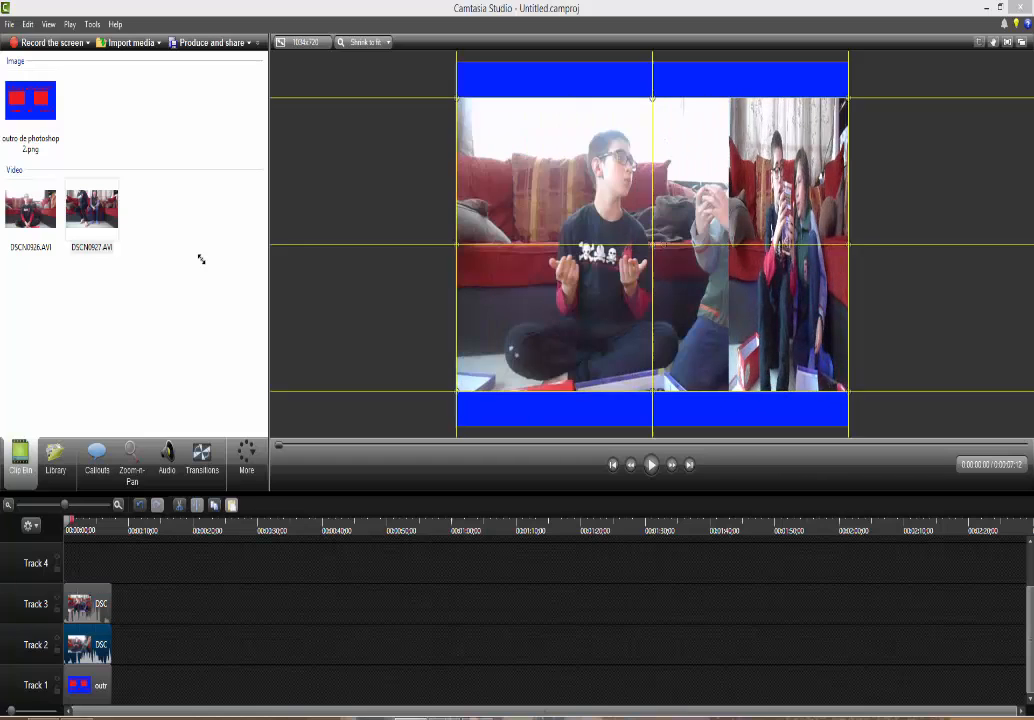
{"action": "left_click", "coordinate": [600, 250]}
{"action": "left_click_drag", "start_coordinate": [600, 250], "coordinate": [526, 246]}
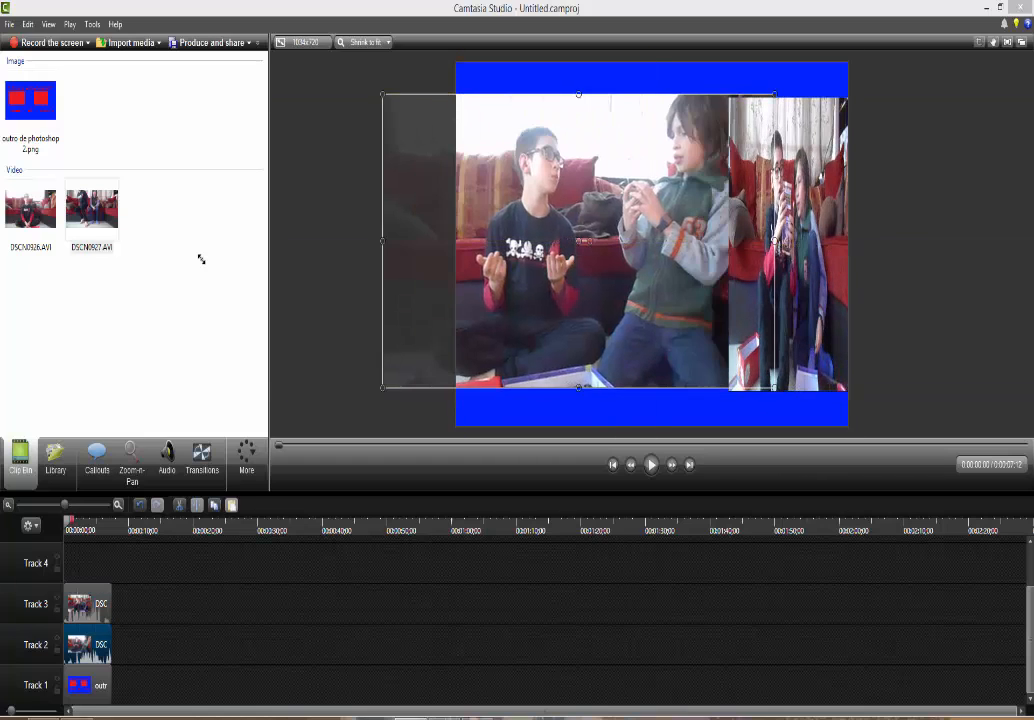
{"action": "left_click_drag", "start_coordinate": [775, 241], "coordinate": [584, 252]}
{"action": "left_click_drag", "start_coordinate": [548, 100], "coordinate": [548, 157]}
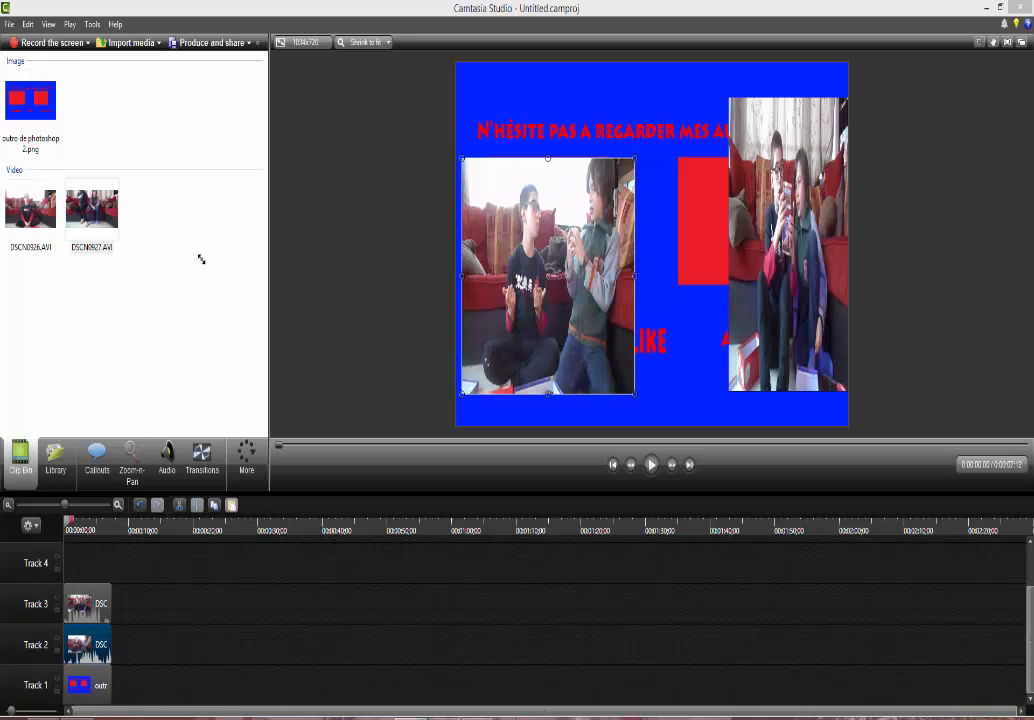
{"action": "left_click_drag", "start_coordinate": [461, 275], "coordinate": [486, 275]}
{"action": "mouse_move", "coordinate": [560, 394]}
{"action": "left_mouse_down"}
{"action": "mouse_move", "coordinate": [560, 270]}
{"action": "mouse_move", "coordinate": [560, 285]}
{"action": "left_mouse_up"}
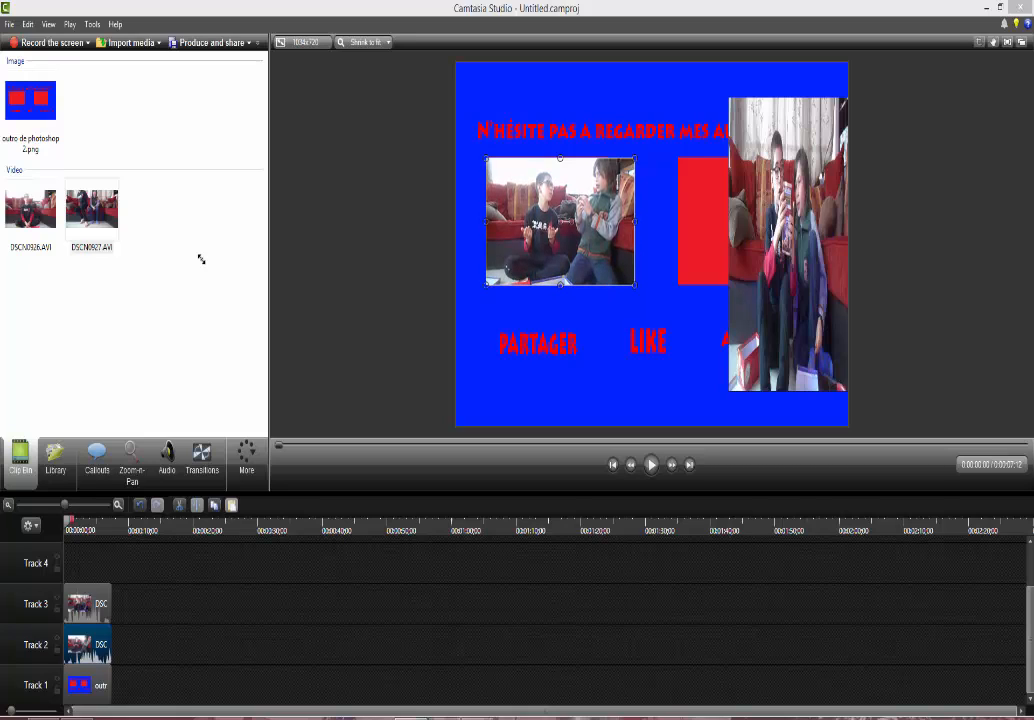
{"action": "left_click_drag", "start_coordinate": [634, 221], "coordinate": [607, 221]}
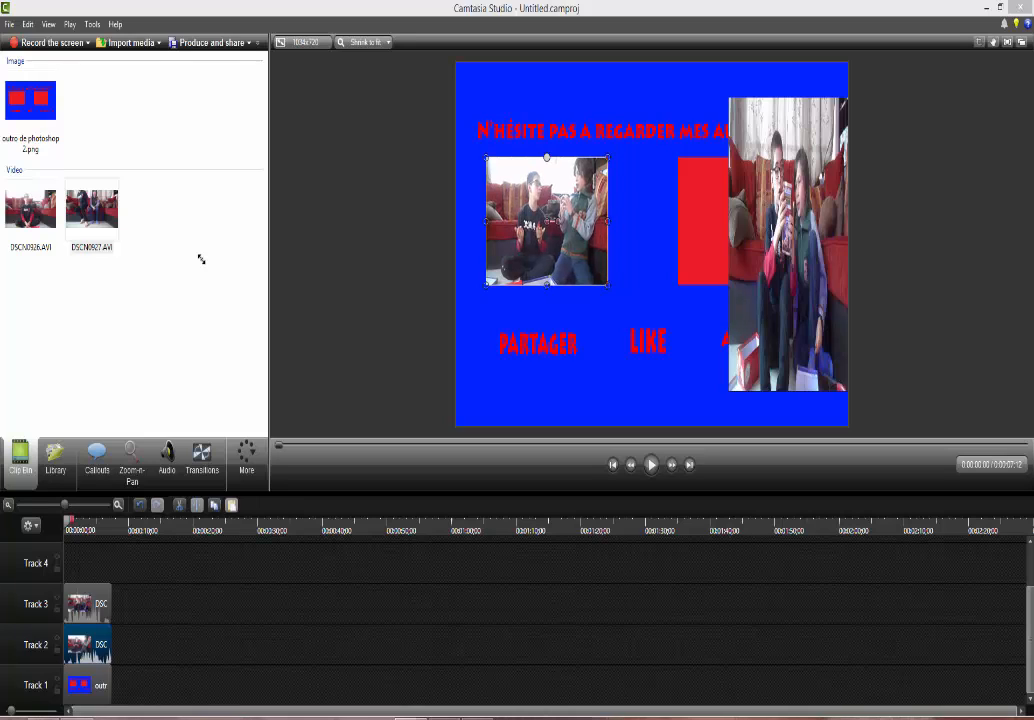
Resize and move the DSCN0927 video on the canvas so it covers the right red frame of the outro image
{"action": "left_click", "coordinate": [788, 244]}
{"action": "mouse_move", "coordinate": [729, 97]}
{"action": "left_mouse_down"}
{"action": "mouse_move", "coordinate": [746, 139]}
{"action": "mouse_move", "coordinate": [706, 53]}
{"action": "left_mouse_up"}
{"action": "left_click_drag", "start_coordinate": [706, 216], "coordinate": [680, 216]}
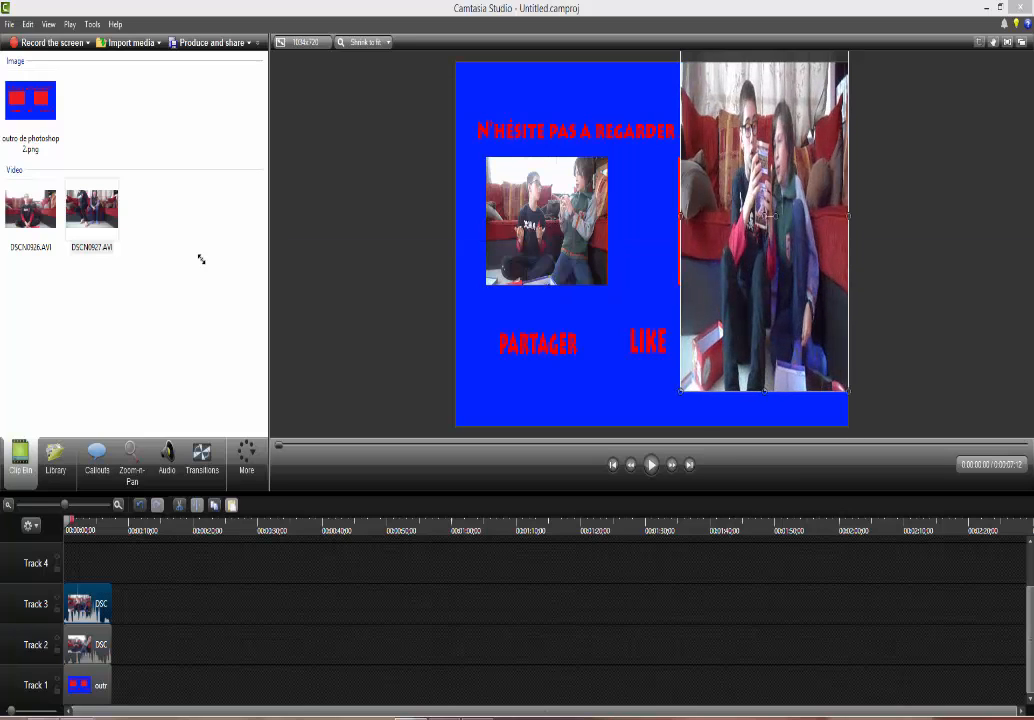
{"action": "mouse_move", "coordinate": [764, 232]}
{"action": "left_mouse_down"}
{"action": "mouse_move", "coordinate": [753, 310]}
{"action": "mouse_move", "coordinate": [751, 296]}
{"action": "left_mouse_up"}
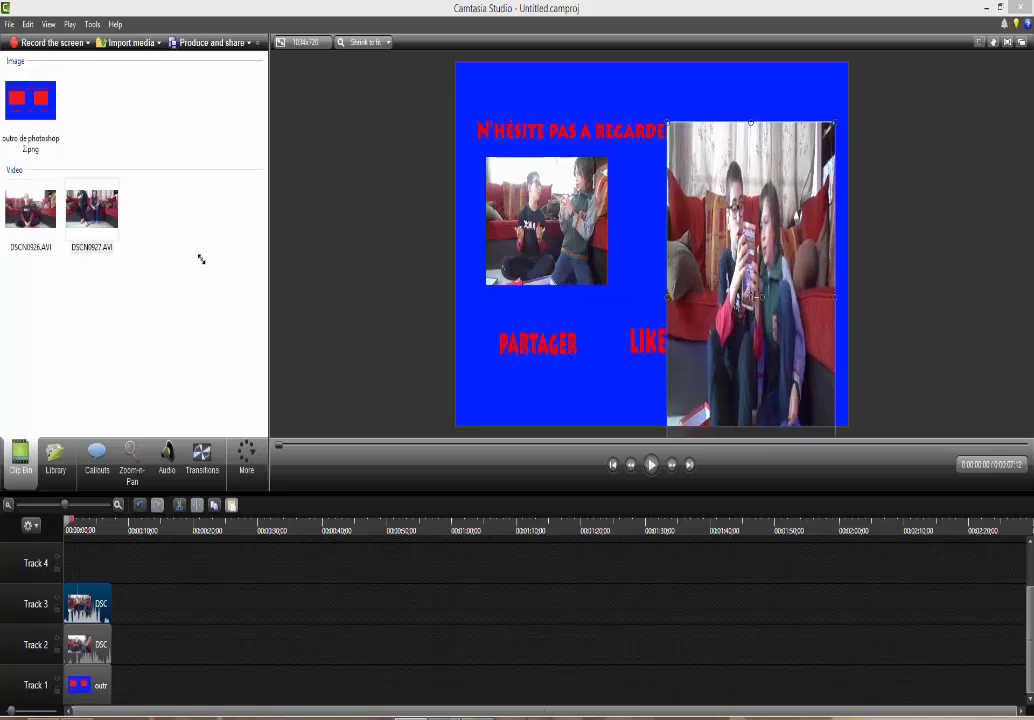
{"action": "left_click_drag", "start_coordinate": [667, 122], "coordinate": [729, 251]}
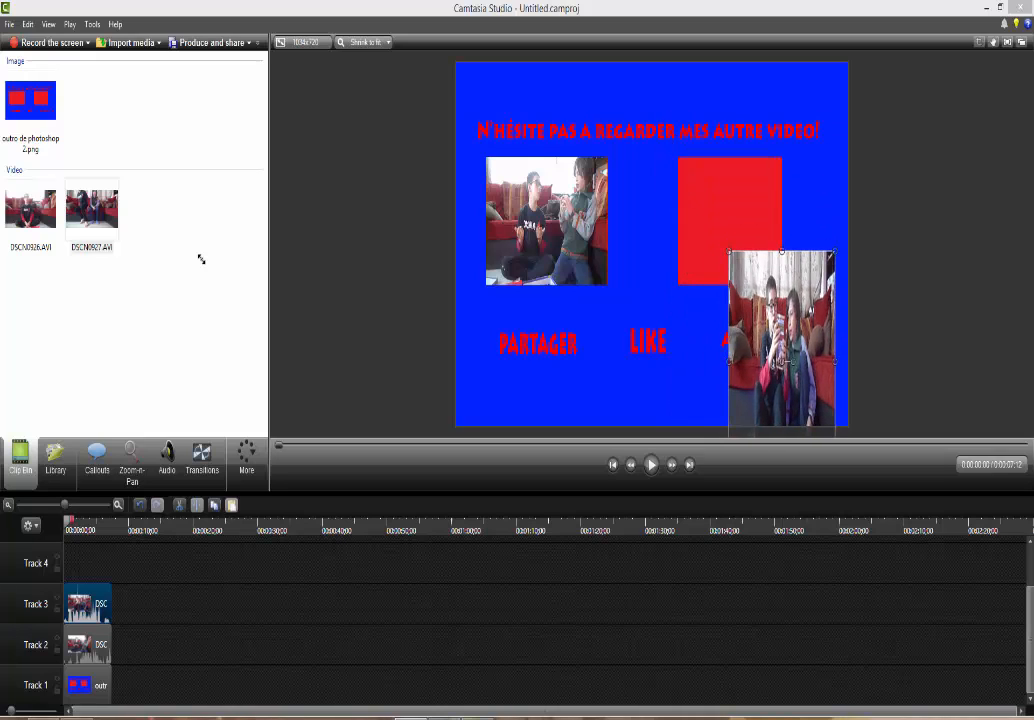
{"action": "mouse_move", "coordinate": [443, 717]}
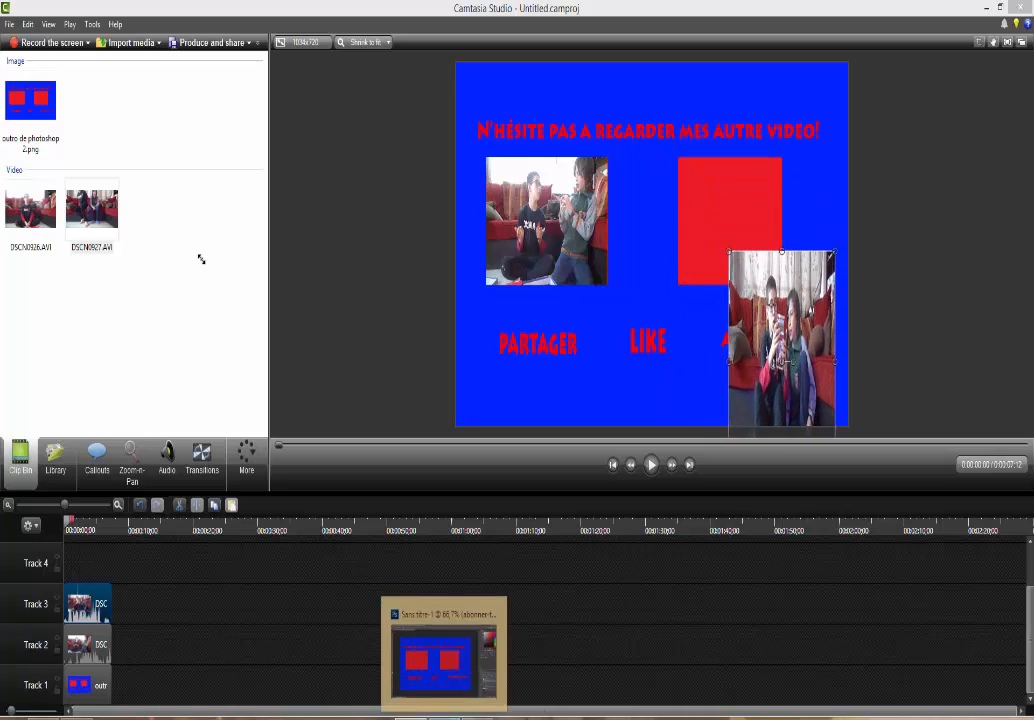
{"action": "left_click", "coordinate": [439, 655]}
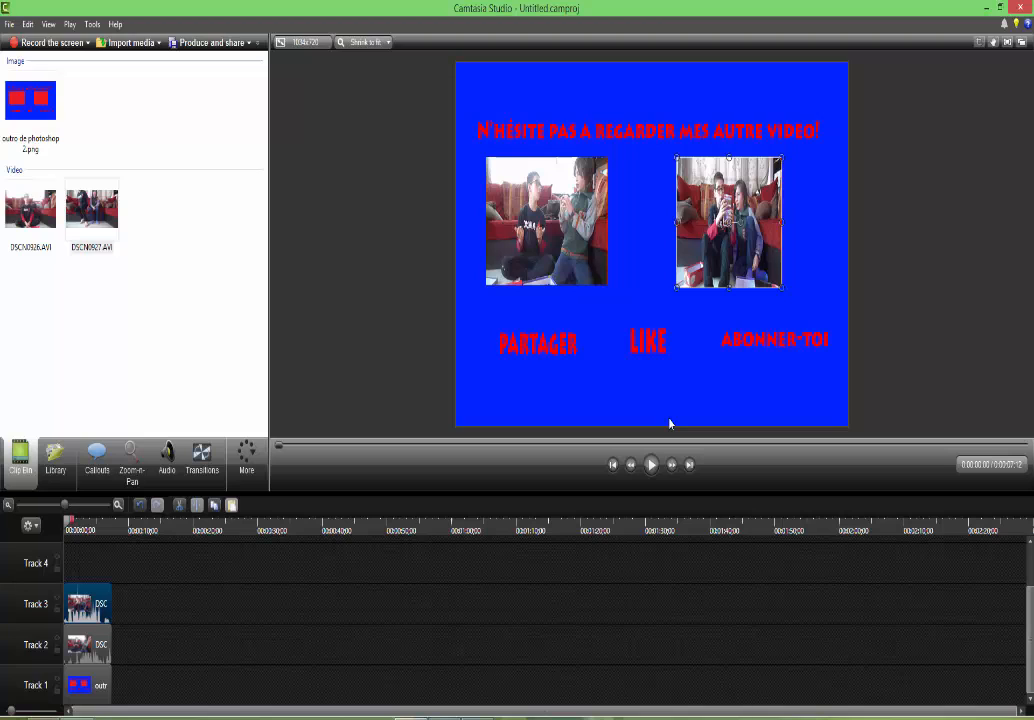
Import the audio file La, La, La and place it on Track 4 at the start of the timeline
{"action": "left_click", "coordinate": [126, 42]}
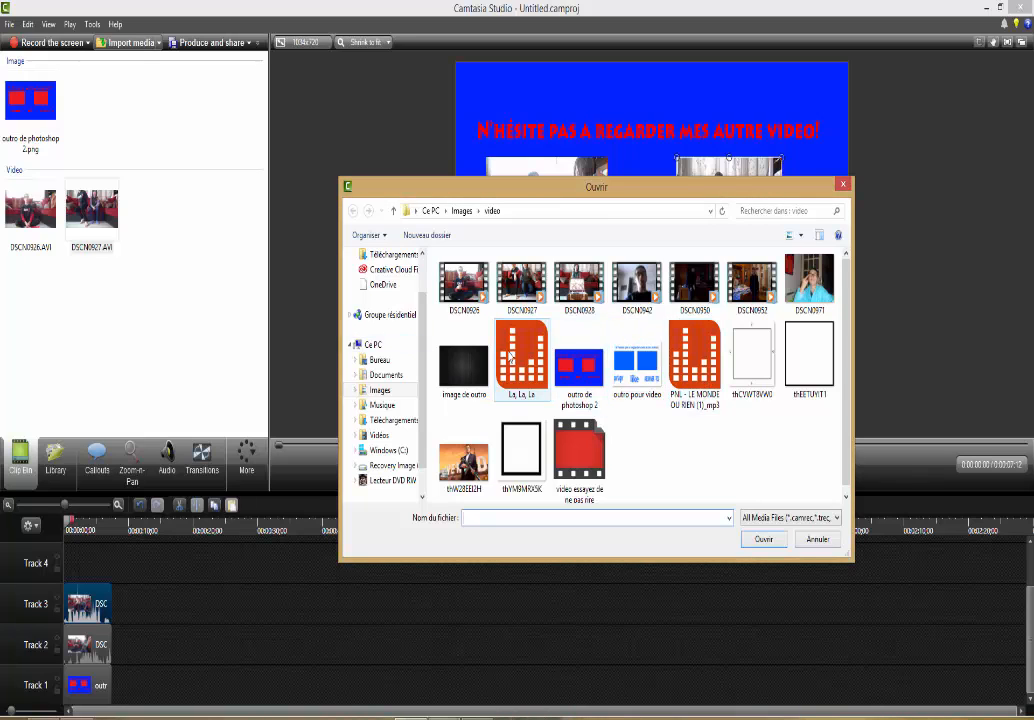
{"action": "double_click", "coordinate": [511, 357]}
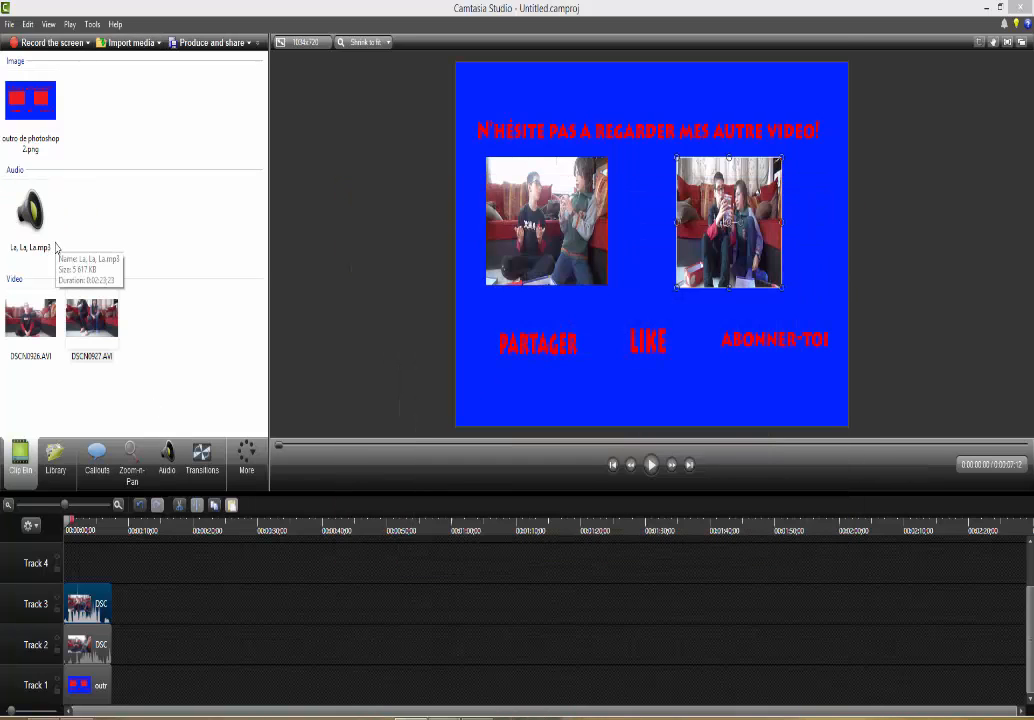
{"action": "left_click", "coordinate": [43, 227]}
{"action": "left_click_drag", "start_coordinate": [315, 597], "coordinate": [352, 566]}
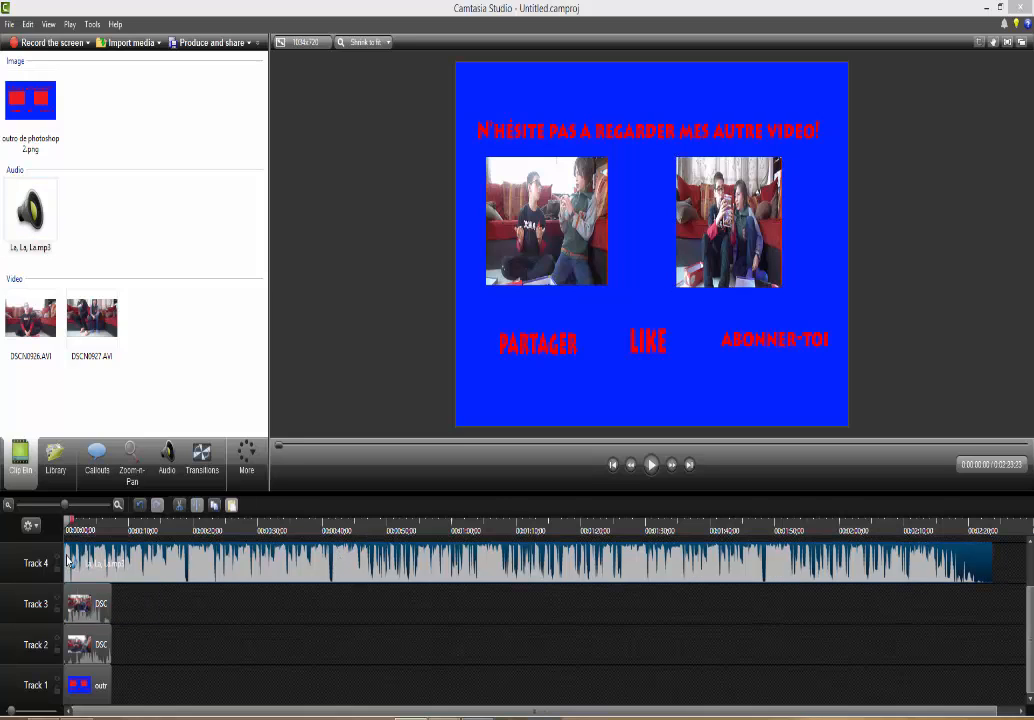
Trim the La, La, La.mp3 clip on Track 4 so it runs from the timeline start to the end of the clips below
{"action": "left_click_drag", "start_coordinate": [191, 576], "coordinate": [659, 577]}
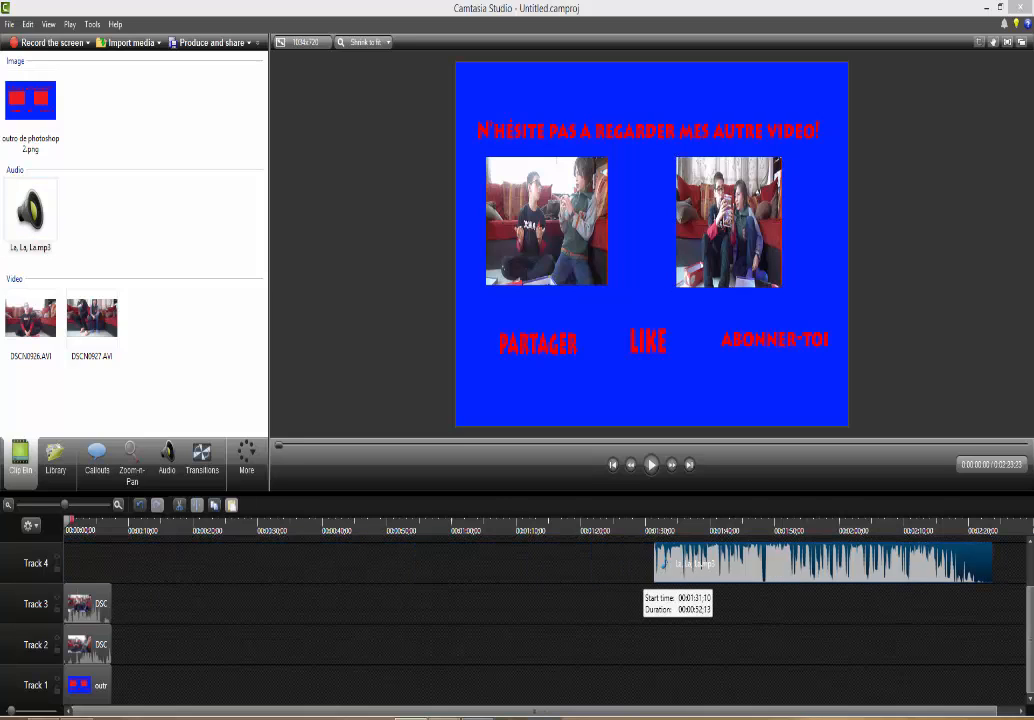
{"action": "key", "text": "ctrl+z"}
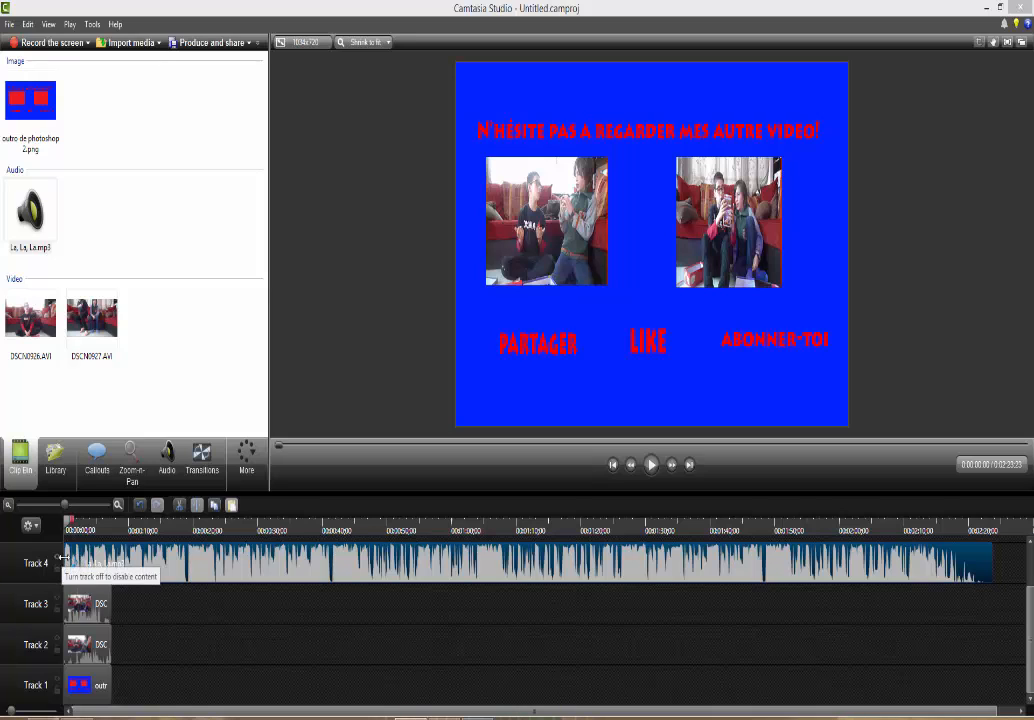
{"action": "left_click_drag", "start_coordinate": [233, 569], "coordinate": [369, 570]}
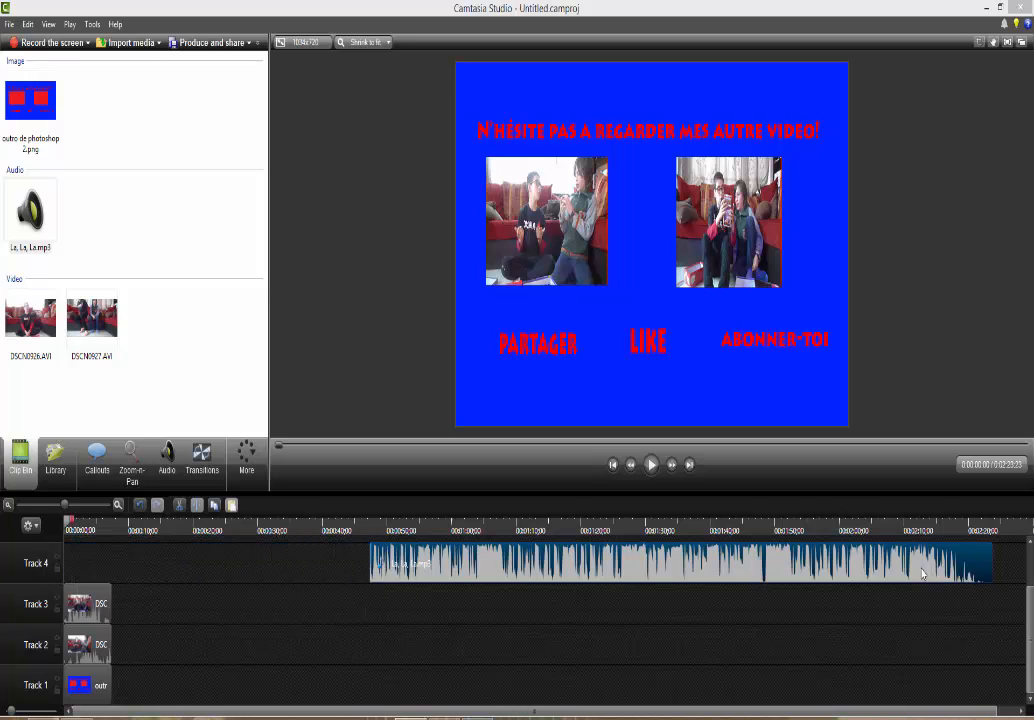
{"action": "left_click_drag", "start_coordinate": [991, 560], "coordinate": [32, 550]}
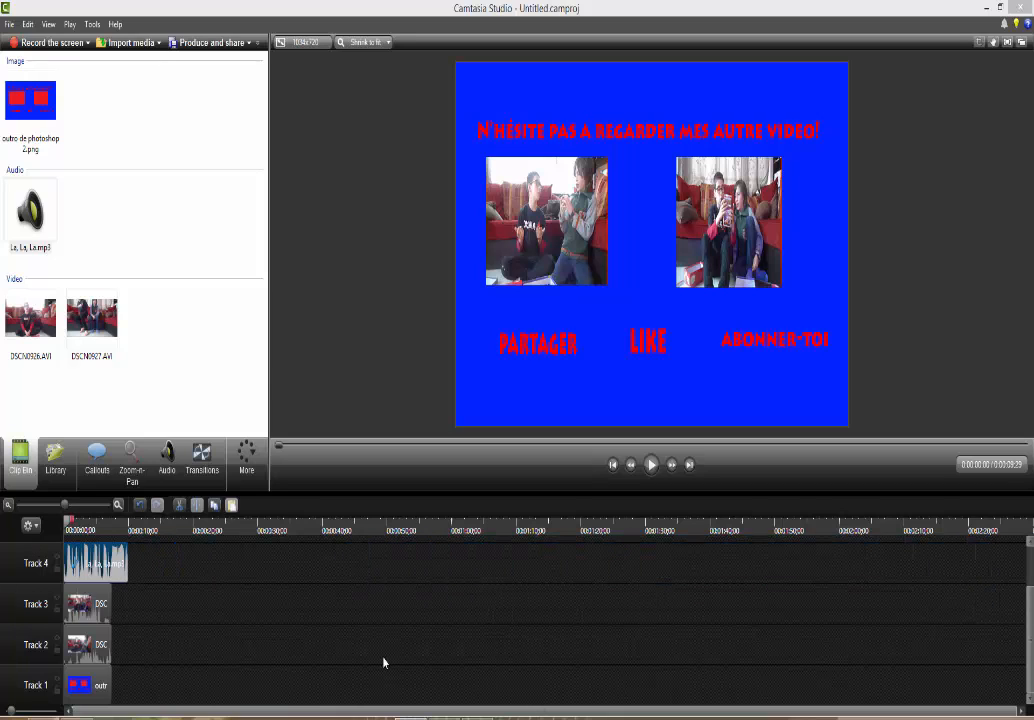
{"action": "left_click_drag", "start_coordinate": [126, 558], "coordinate": [110, 560]}
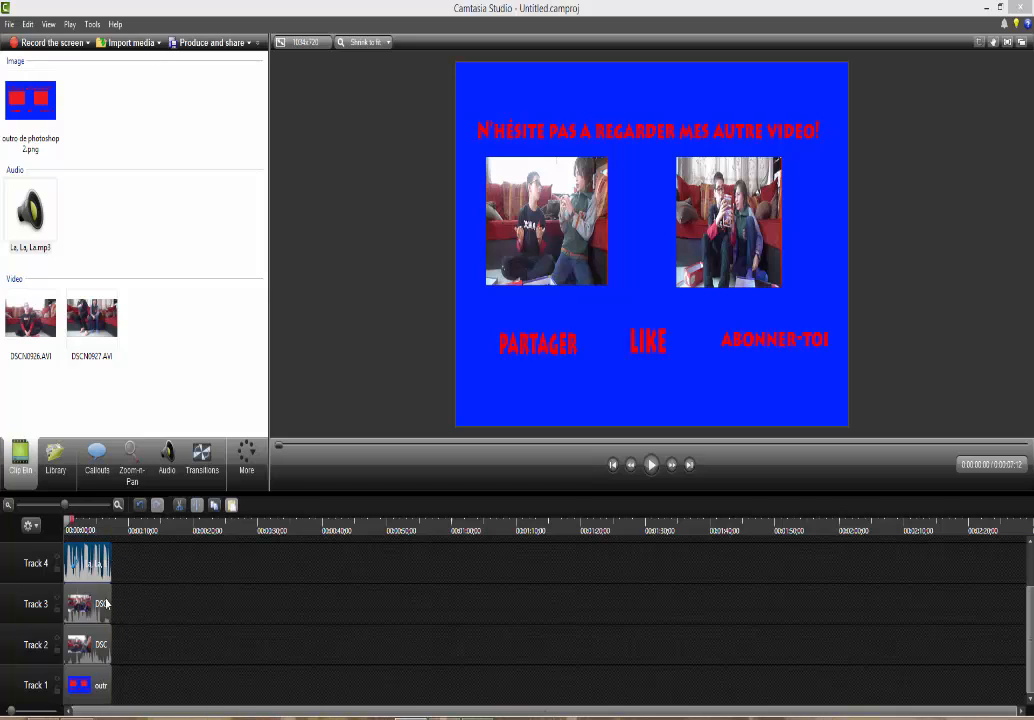
Mute the sound of the video clips on Track 2 and Track 3, keeping the music on Track 4 audible
{"action": "left_click", "coordinate": [167, 460]}
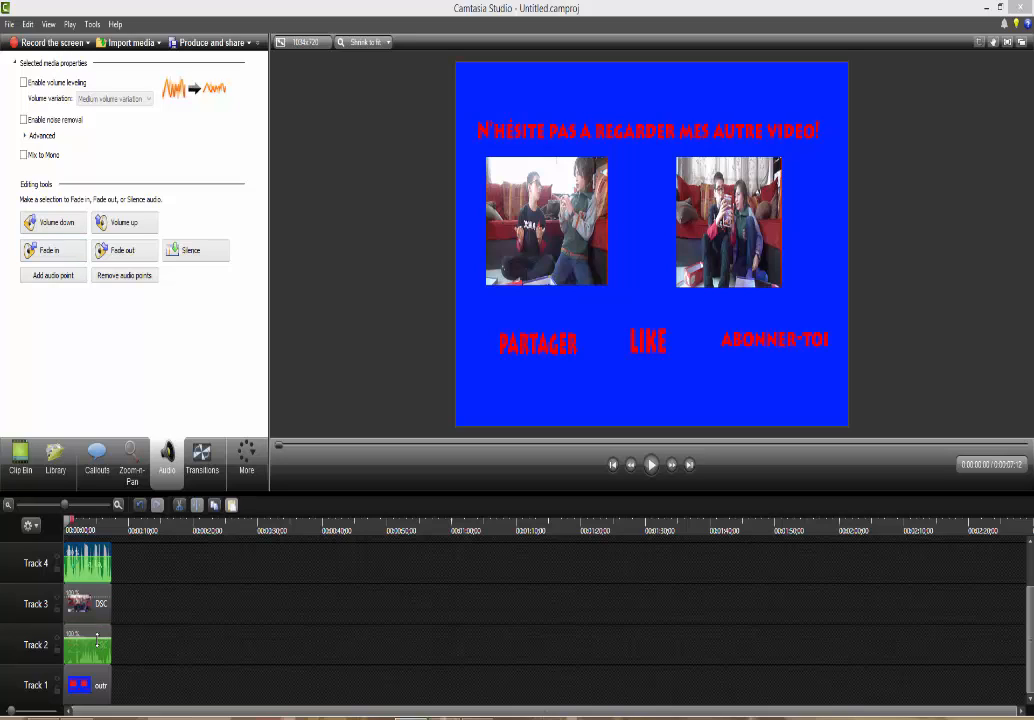
{"action": "left_click", "coordinate": [98, 646]}
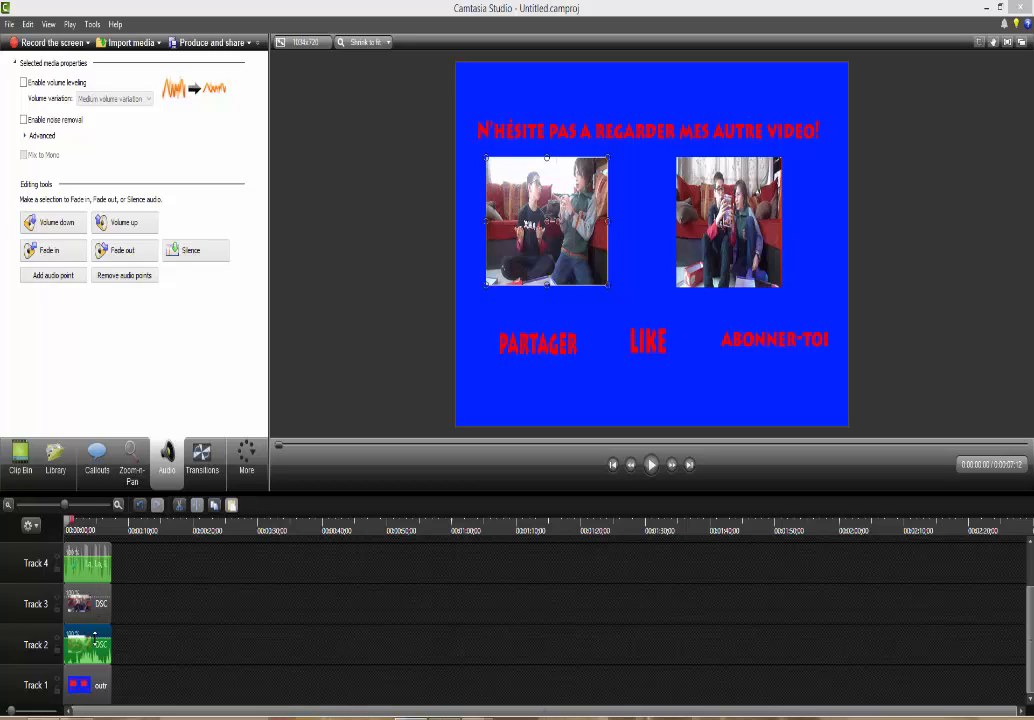
{"action": "left_click", "coordinate": [97, 560]}
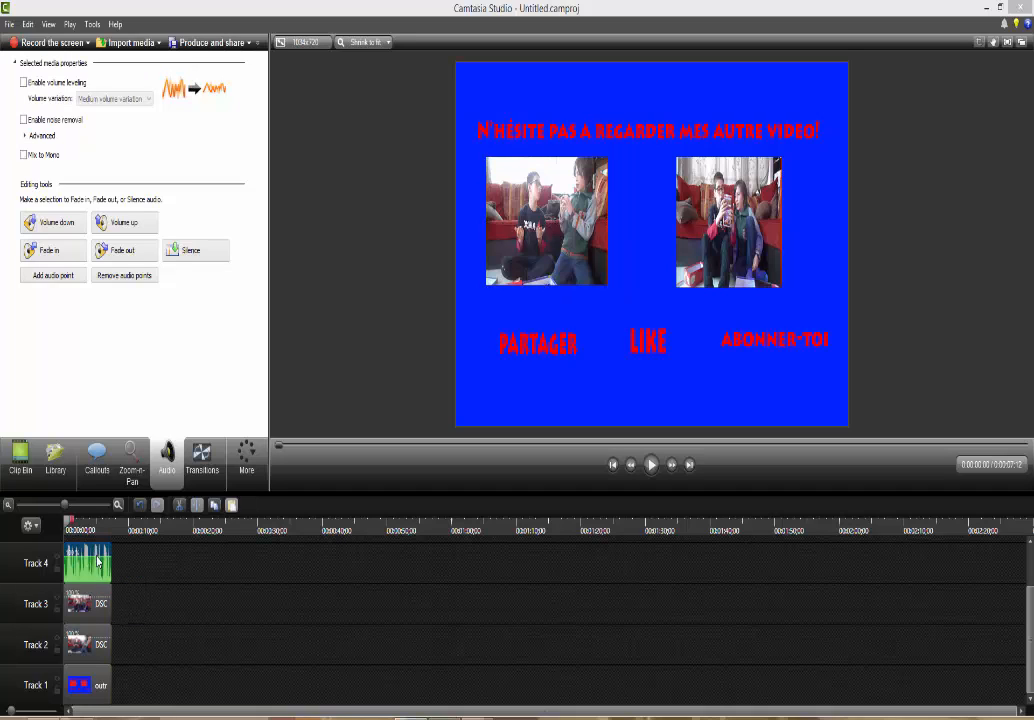
{"action": "left_click", "coordinate": [20, 458]}
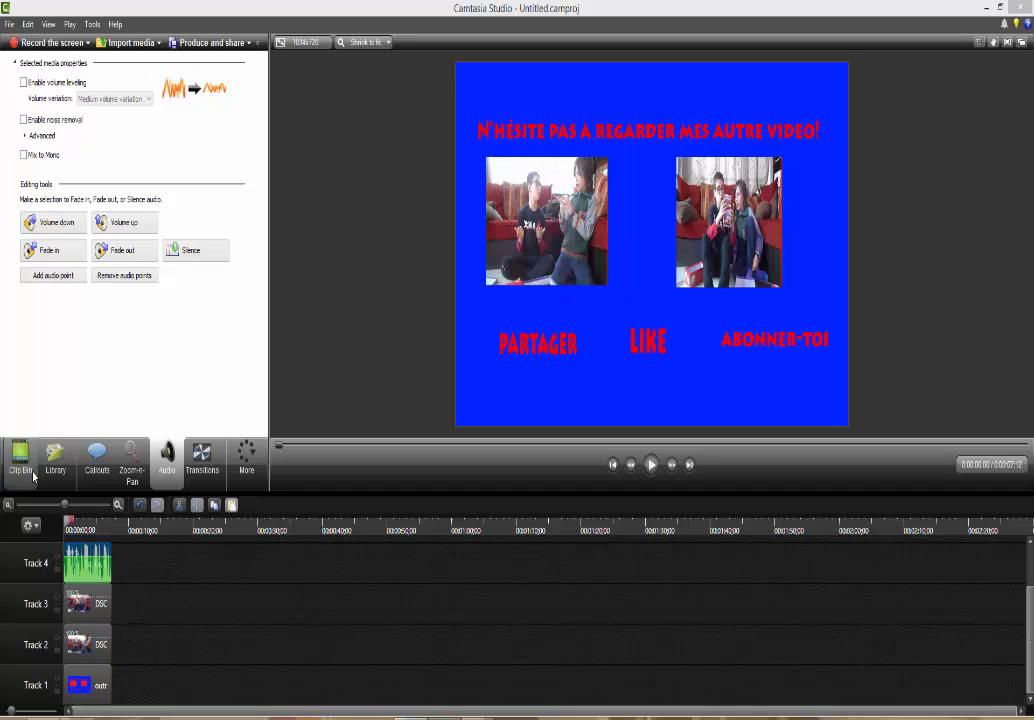
Preview the outro and slightly widen both videos to cover the right edges of their red frames
{"action": "left_click", "coordinate": [651, 465]}
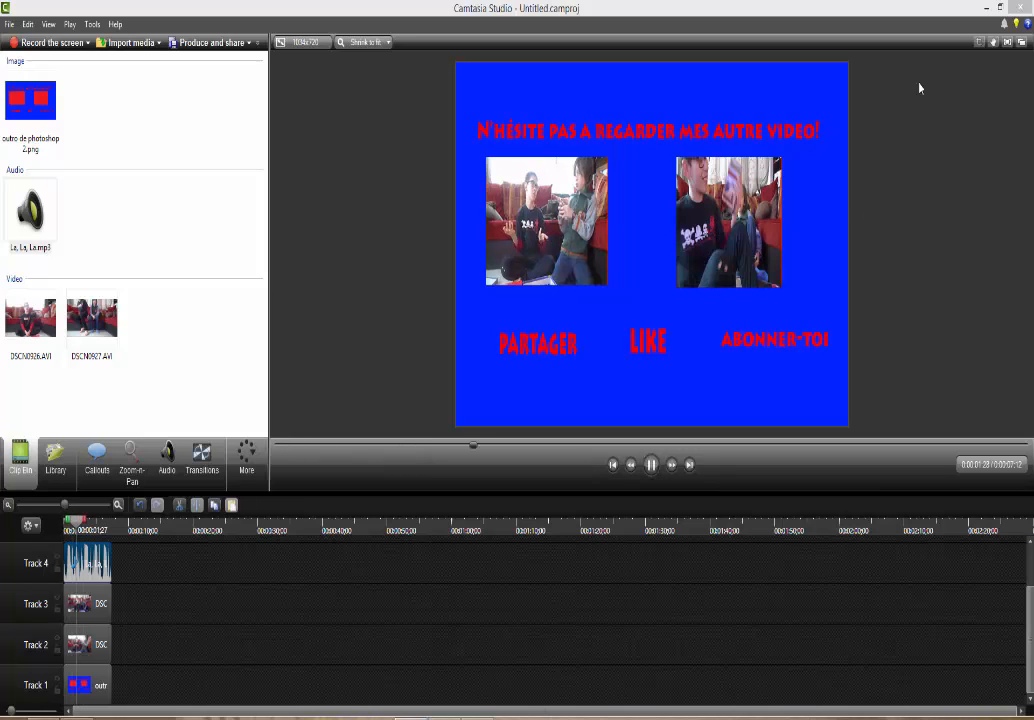
{"action": "left_click", "coordinate": [781, 224]}
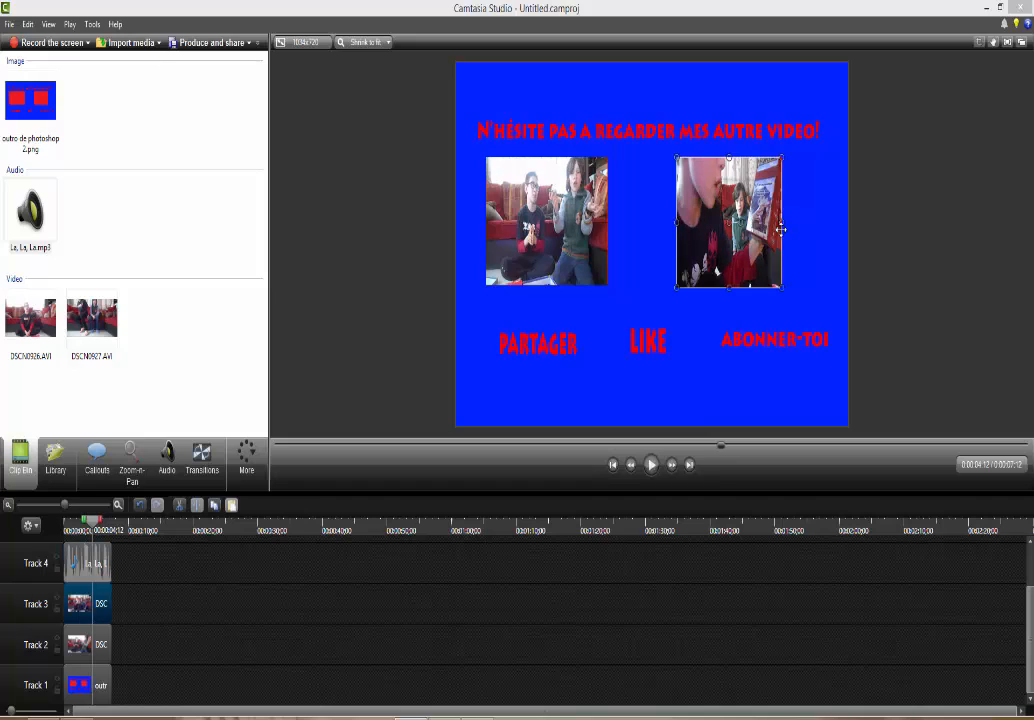
{"action": "left_click_drag", "start_coordinate": [784, 223], "coordinate": [788, 223]}
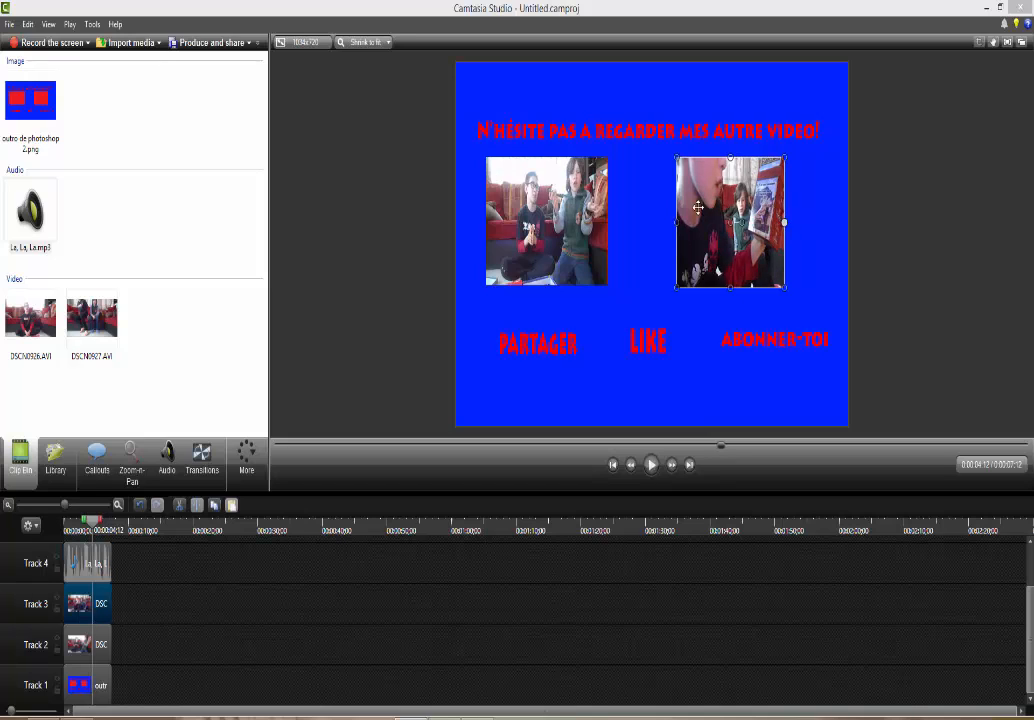
{"action": "left_click", "coordinate": [604, 213]}
{"action": "left_click_drag", "start_coordinate": [609, 219], "coordinate": [612, 219]}
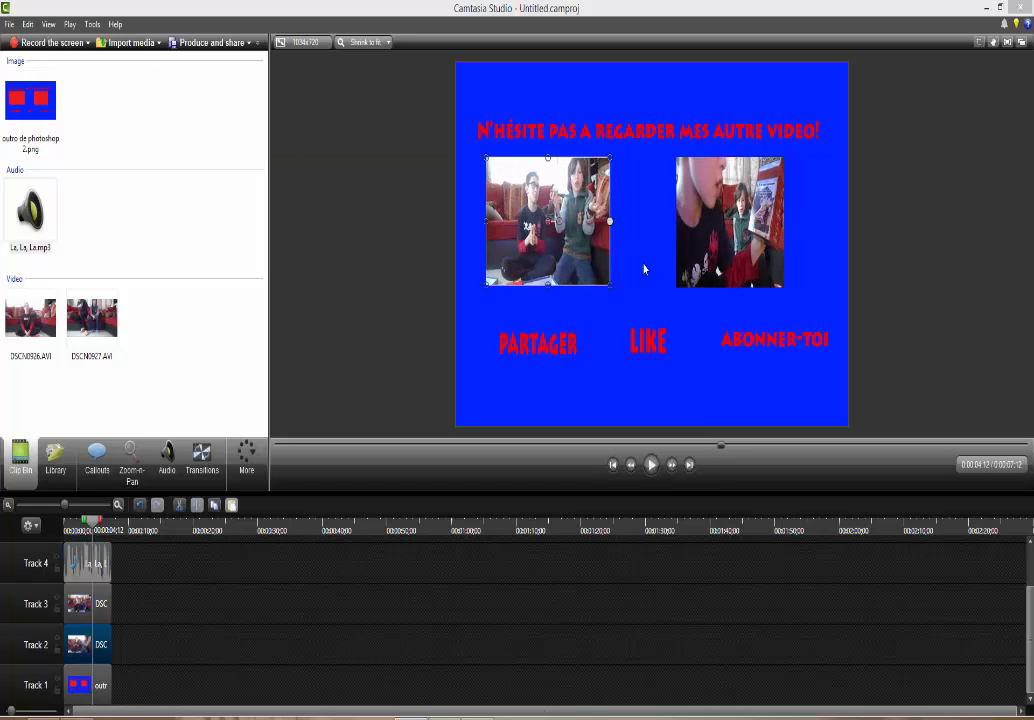
Play the assembled outro through to its end to check the result
{"action": "key", "text": "space"}
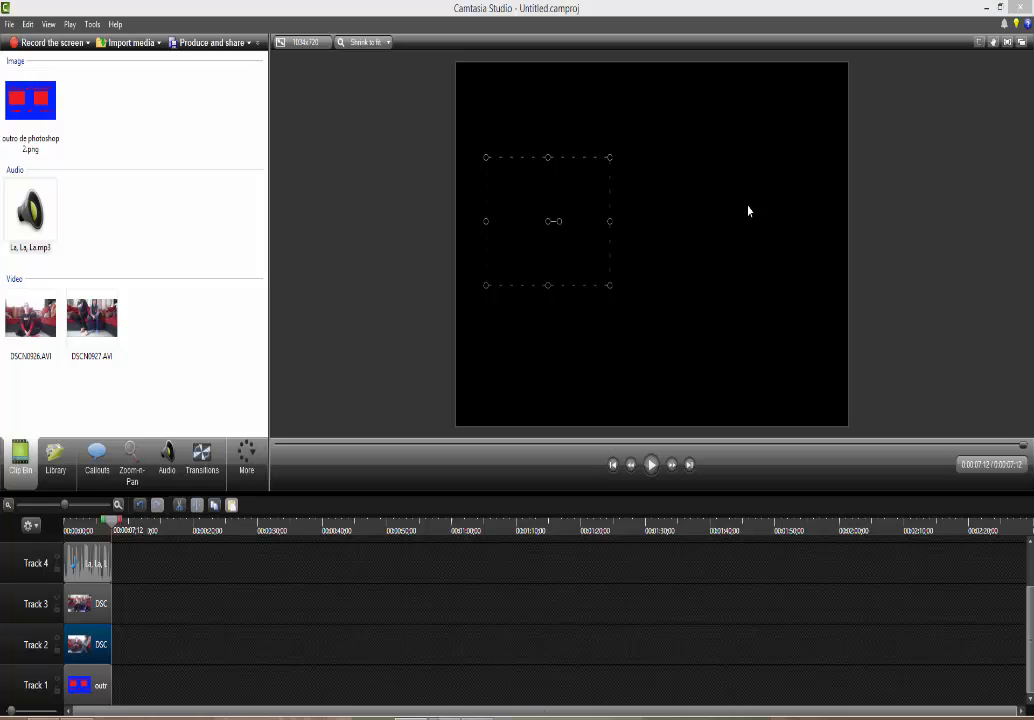
{"action": "left_click", "coordinate": [748, 211]}
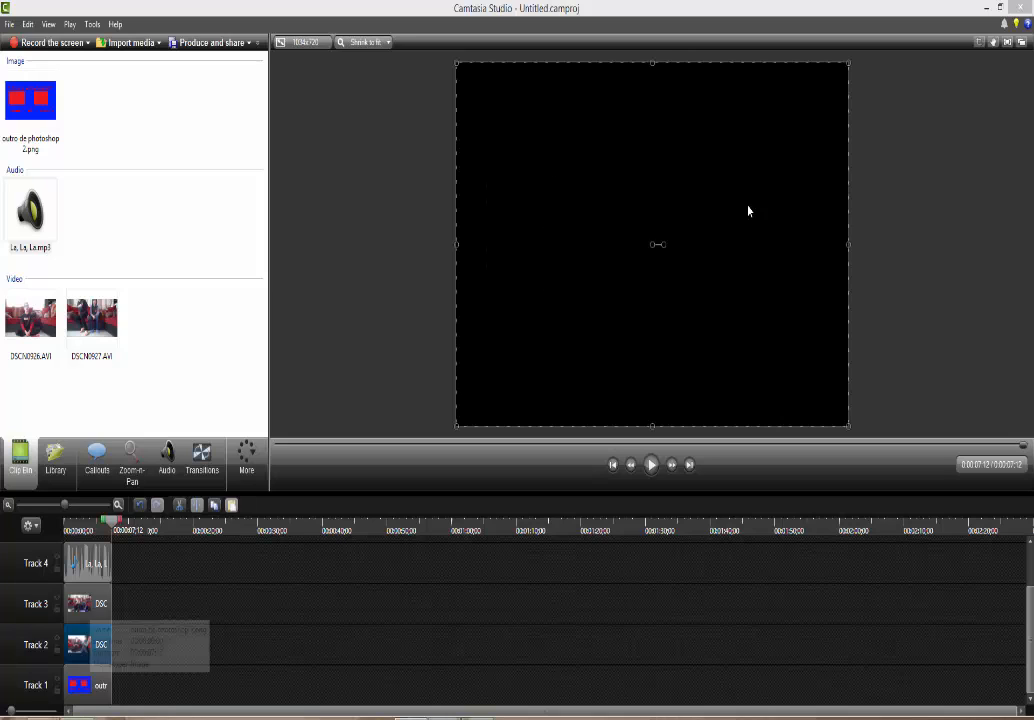
{"action": "double_click", "coordinate": [748, 211]}
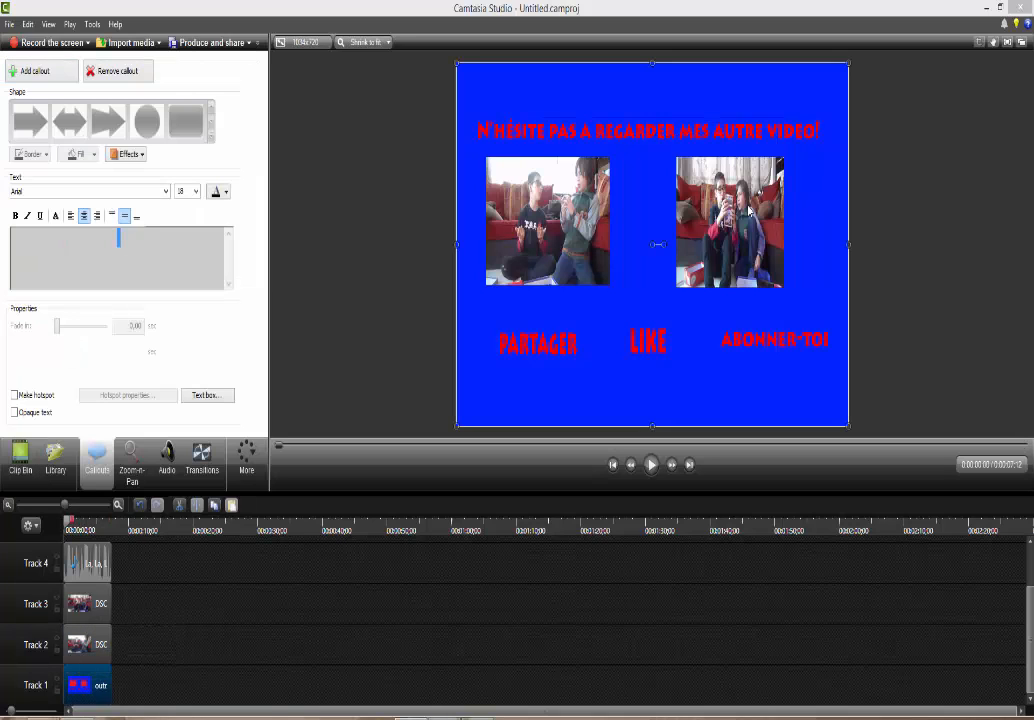